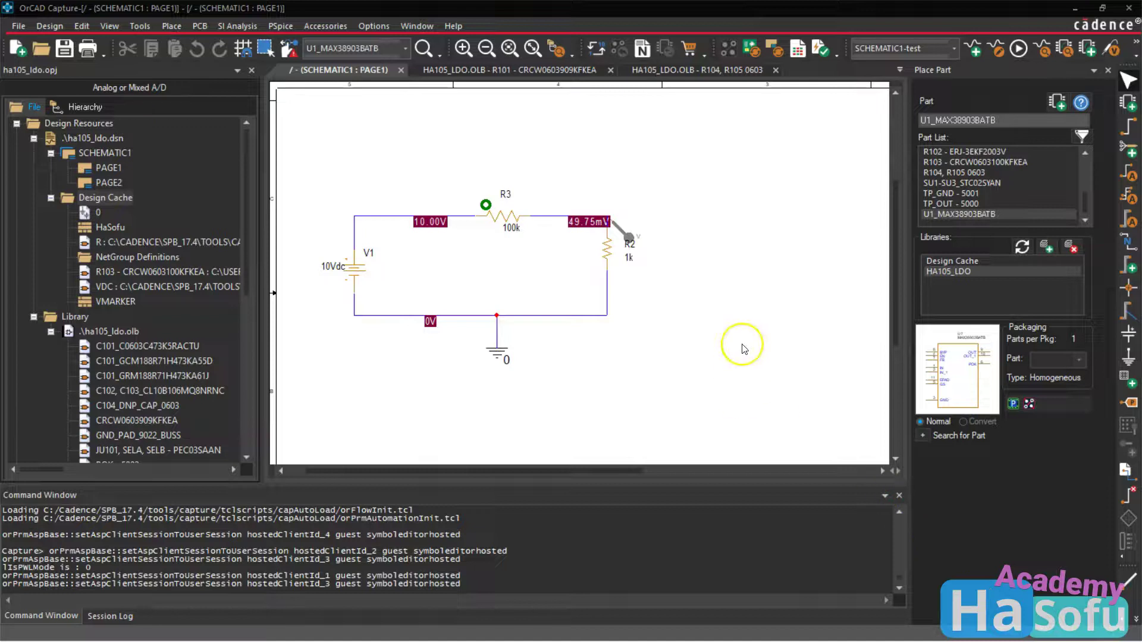
# Open Downloads in File Explorer and bring up options for the MAX15006A library file
pyautogui.moveTo(616, 629)
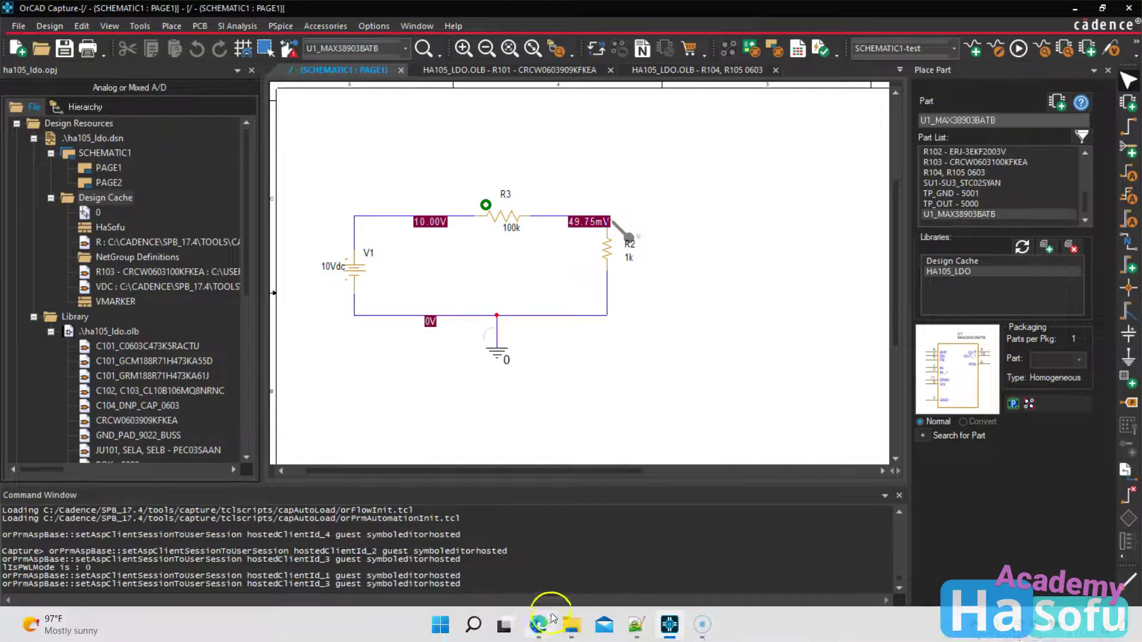
pyautogui.click(571, 625)
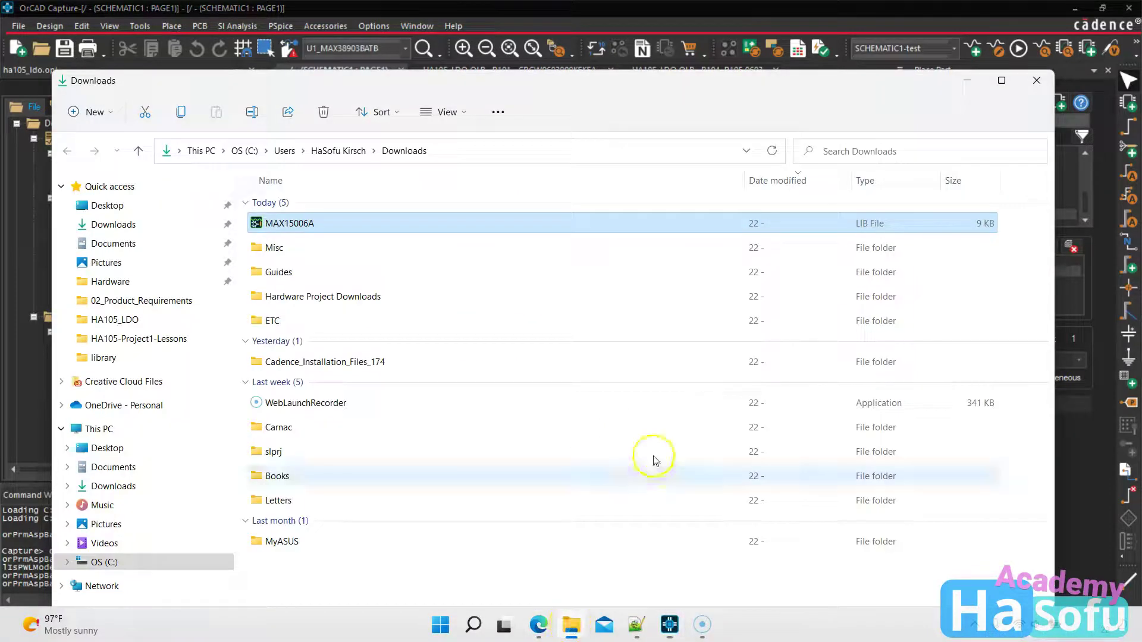
pyautogui.rightClick(361, 222)
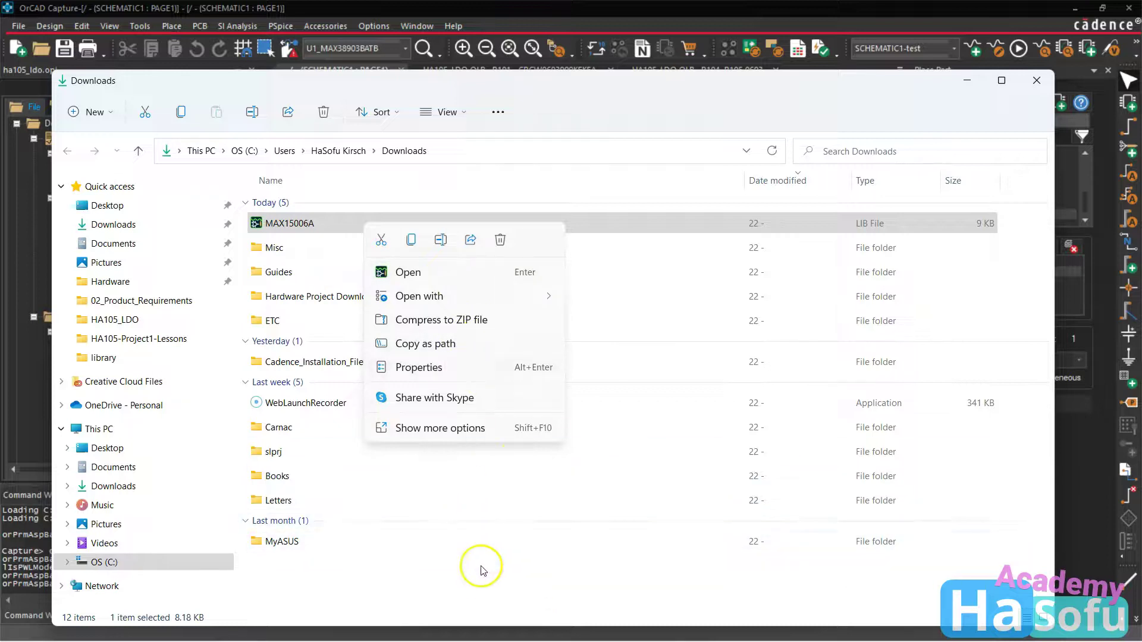
# Dismiss the file menu and search Start for 'pspi' to find PSpice Model Editor 17.4
pyautogui.click(478, 588)
pyautogui.click(442, 628)
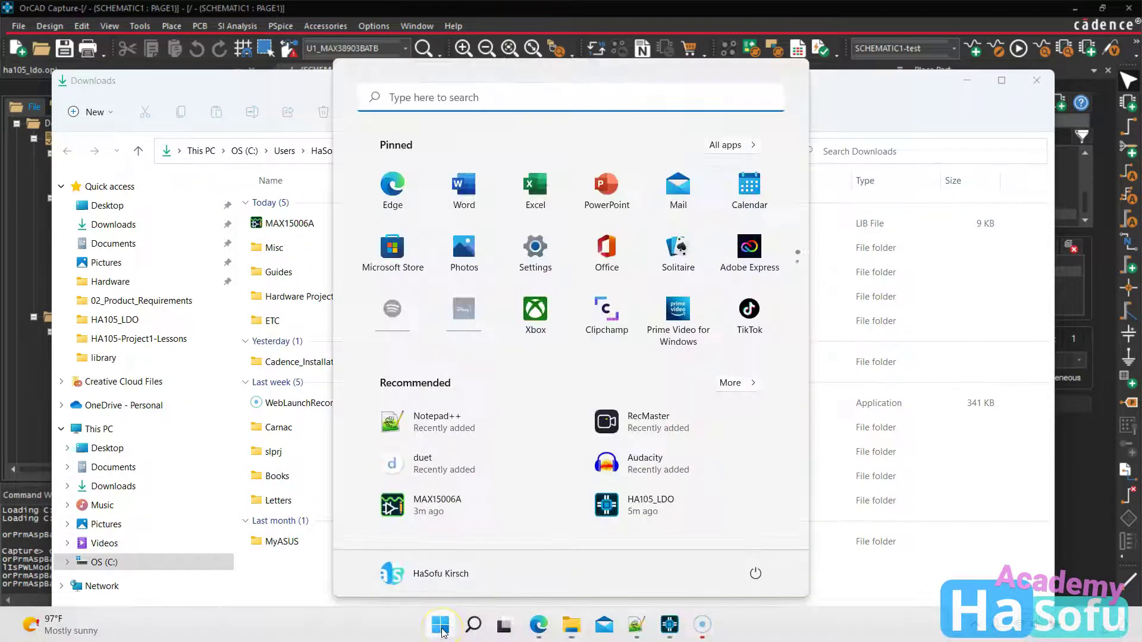
pyautogui.write('pspi')
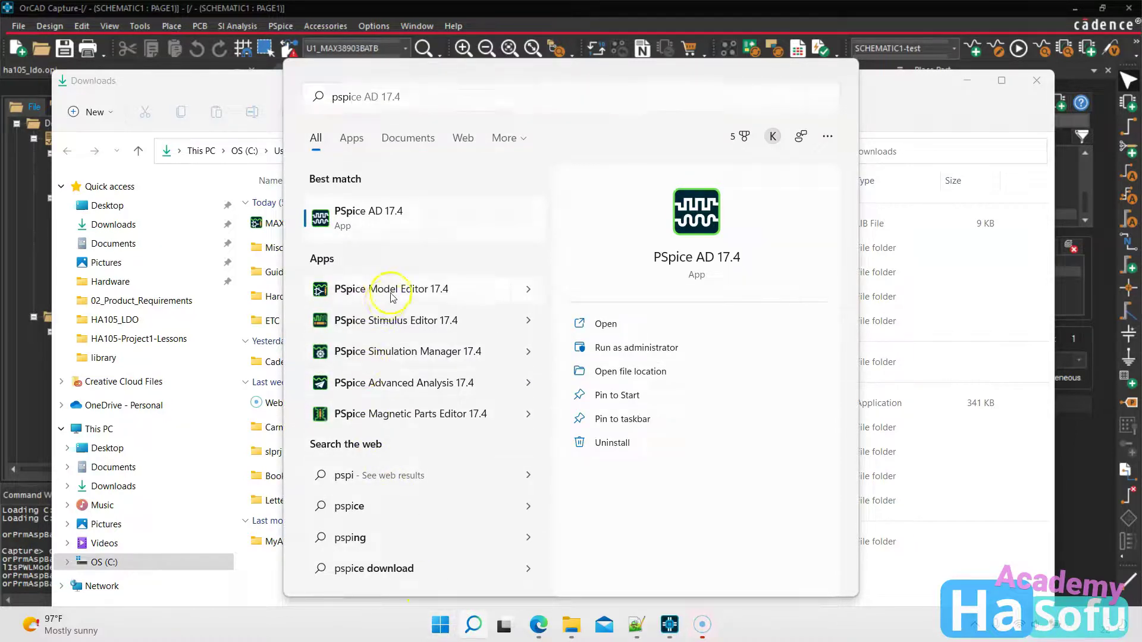
# Run PSpice Model Editor as administrator with Capture as the design entry tool, maximized
pyautogui.click(619, 349)
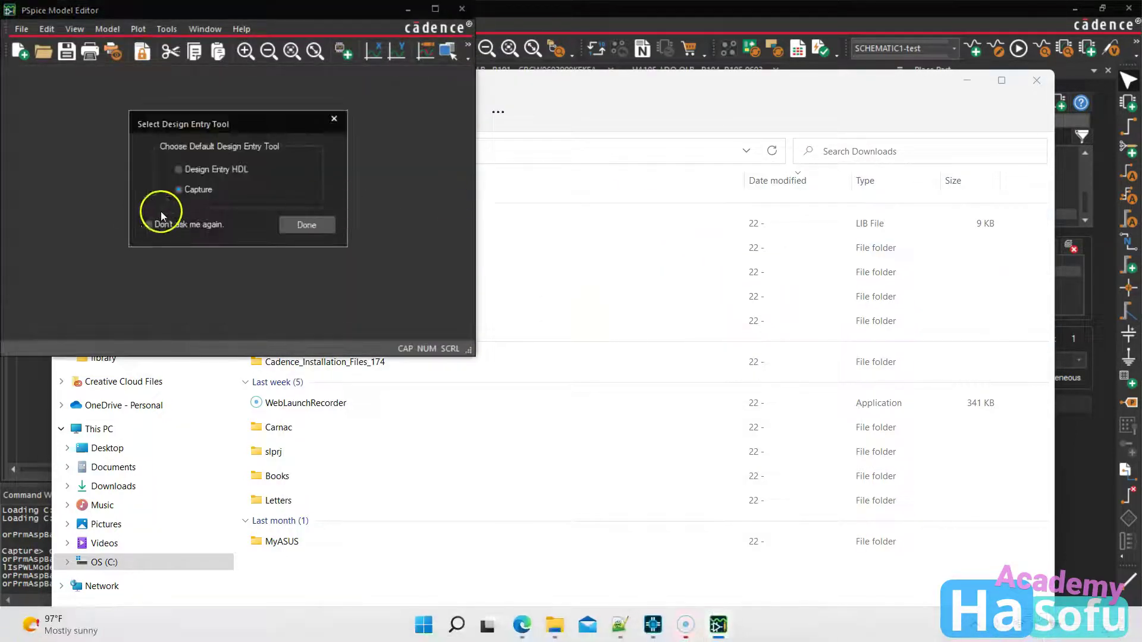
pyautogui.click(297, 226)
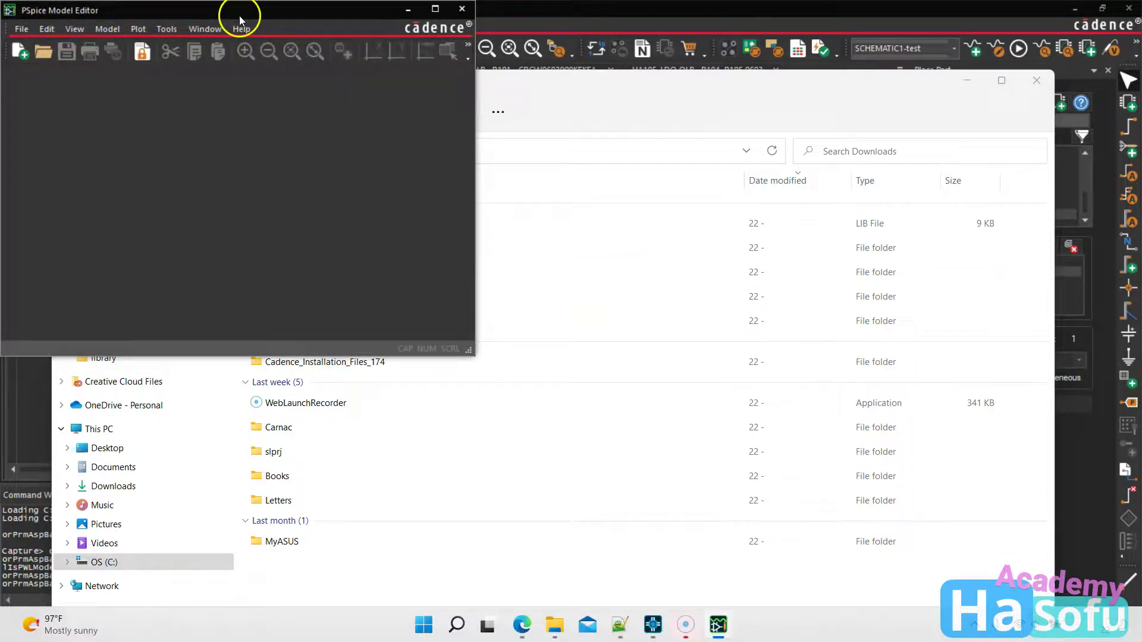
pyautogui.moveTo(237, 11); pyautogui.dragTo(293, 104)
pyautogui.doubleClick(293, 101)
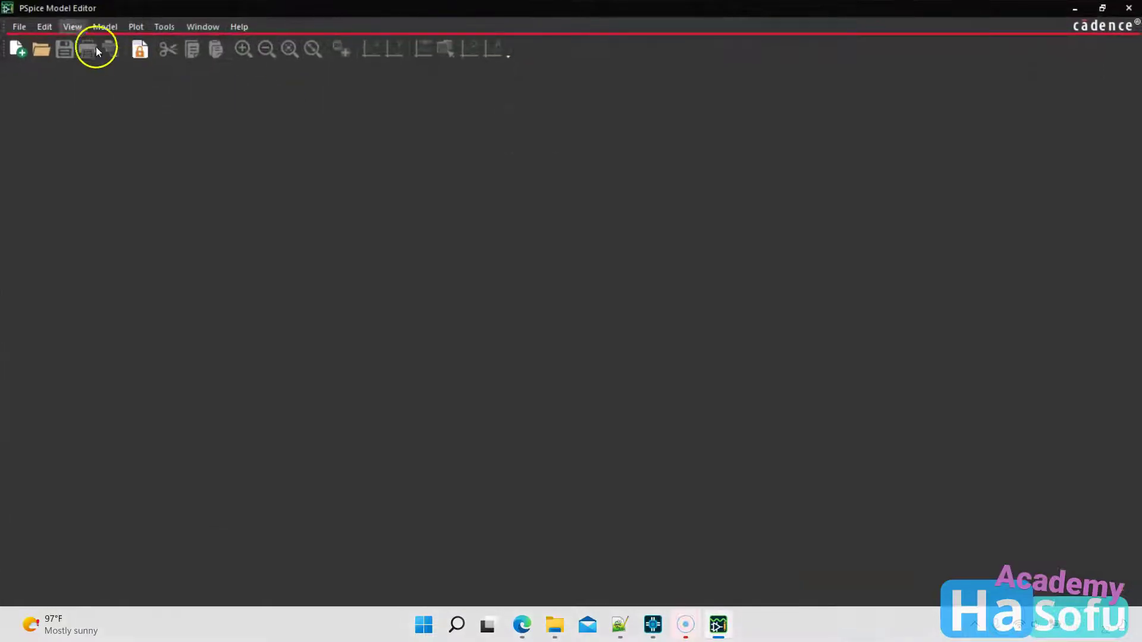
# Start the Model Import Wizard [Capture] with Downloads\MAX15006A.lib as the input model library
pyautogui.click(22, 28)
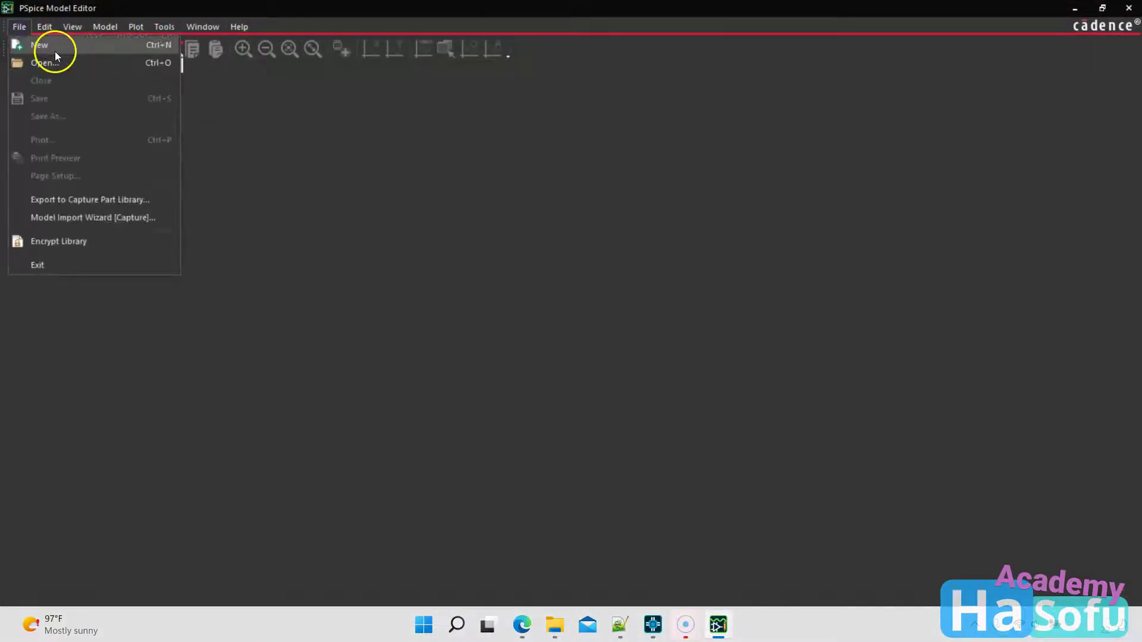
pyautogui.click(86, 219)
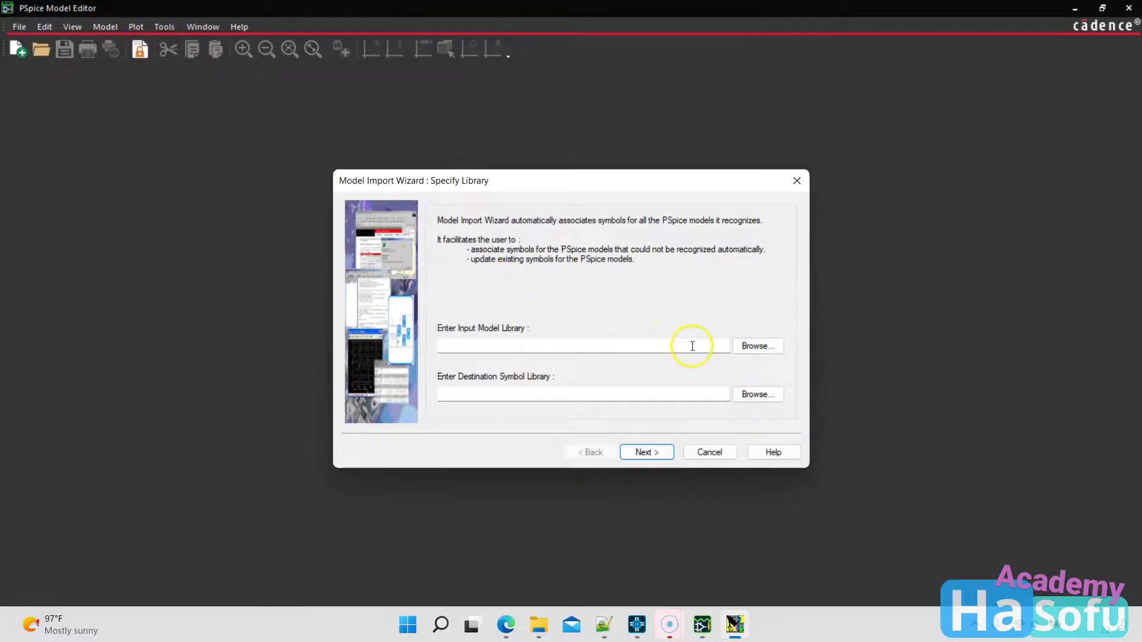
pyautogui.click(757, 345)
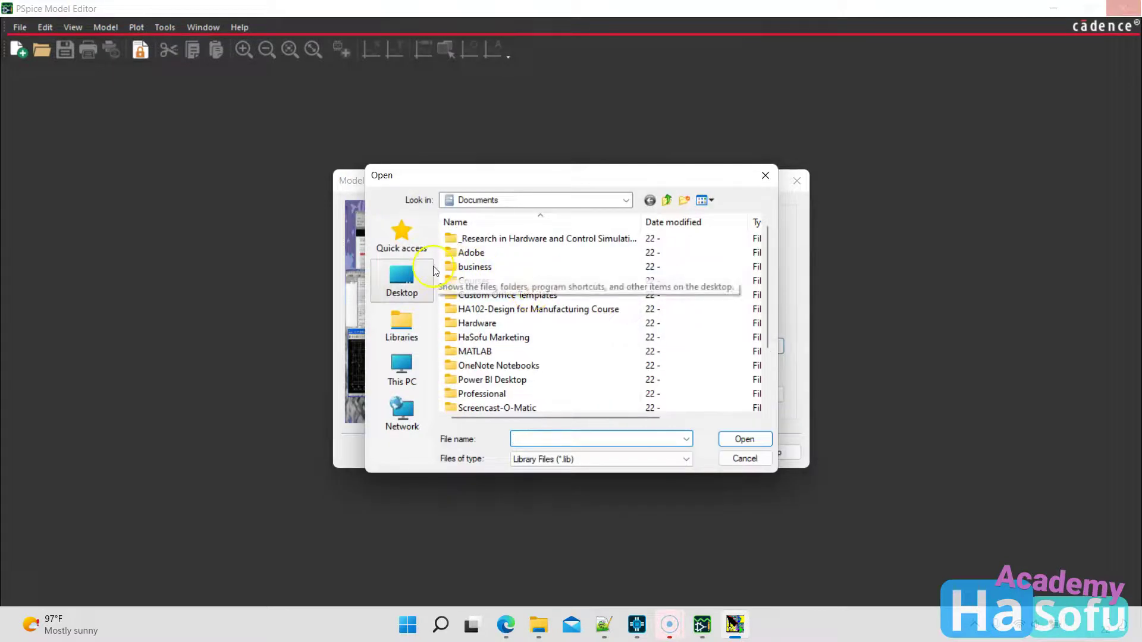
pyautogui.click(402, 241)
pyautogui.doubleClick(523, 286)
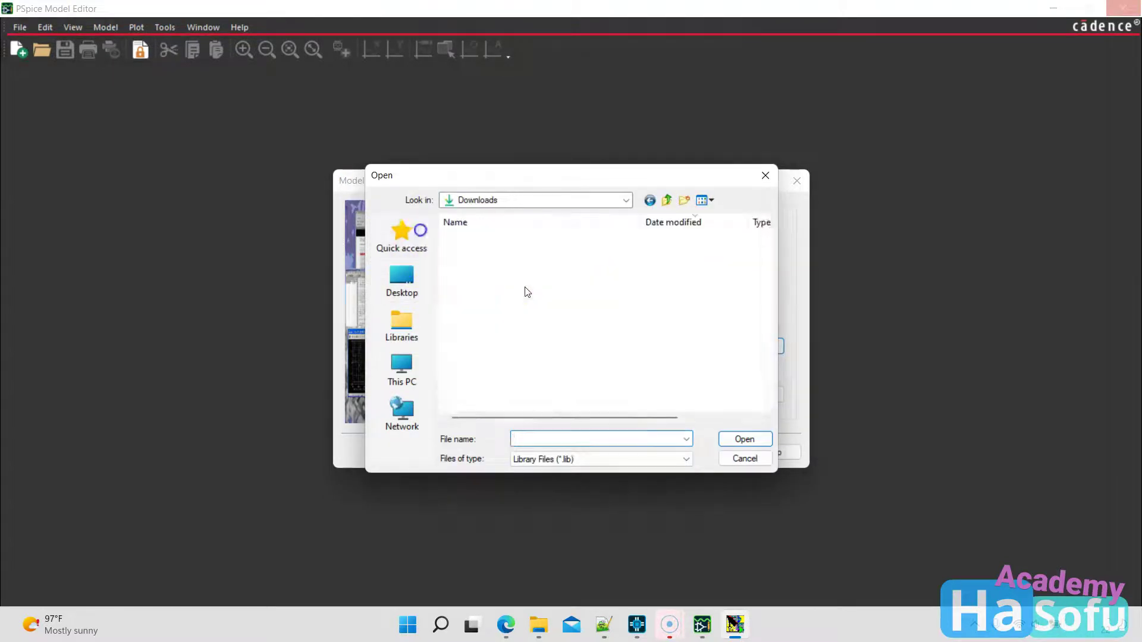
pyautogui.doubleClick(524, 254)
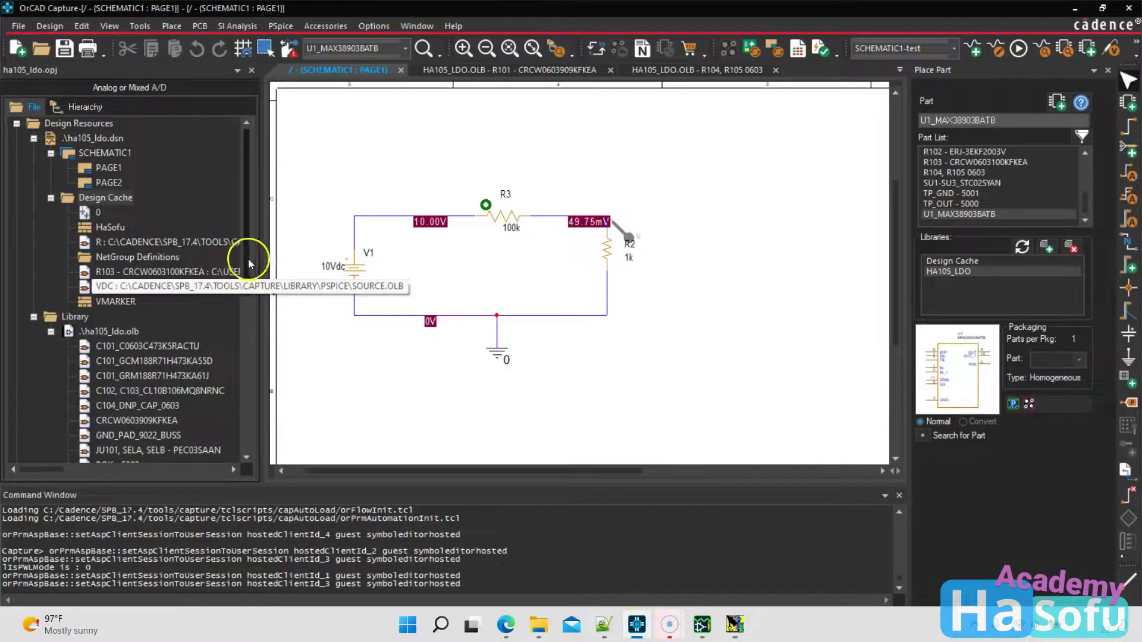
pyautogui.moveTo(249, 263); pyautogui.dragTo(443, 262)
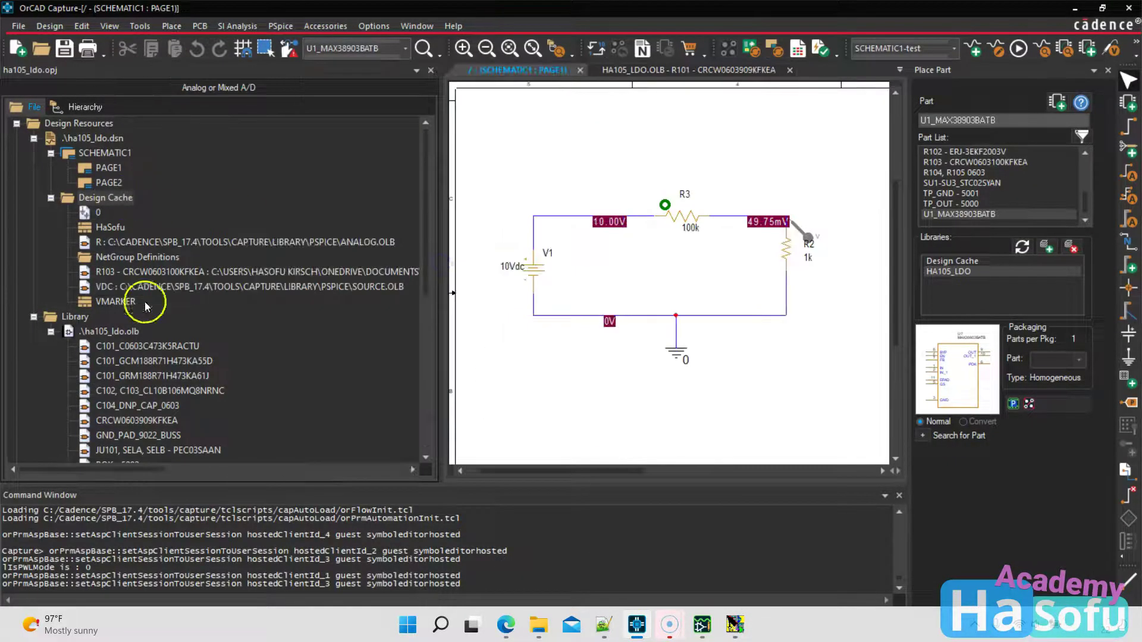
pyautogui.click(118, 331)
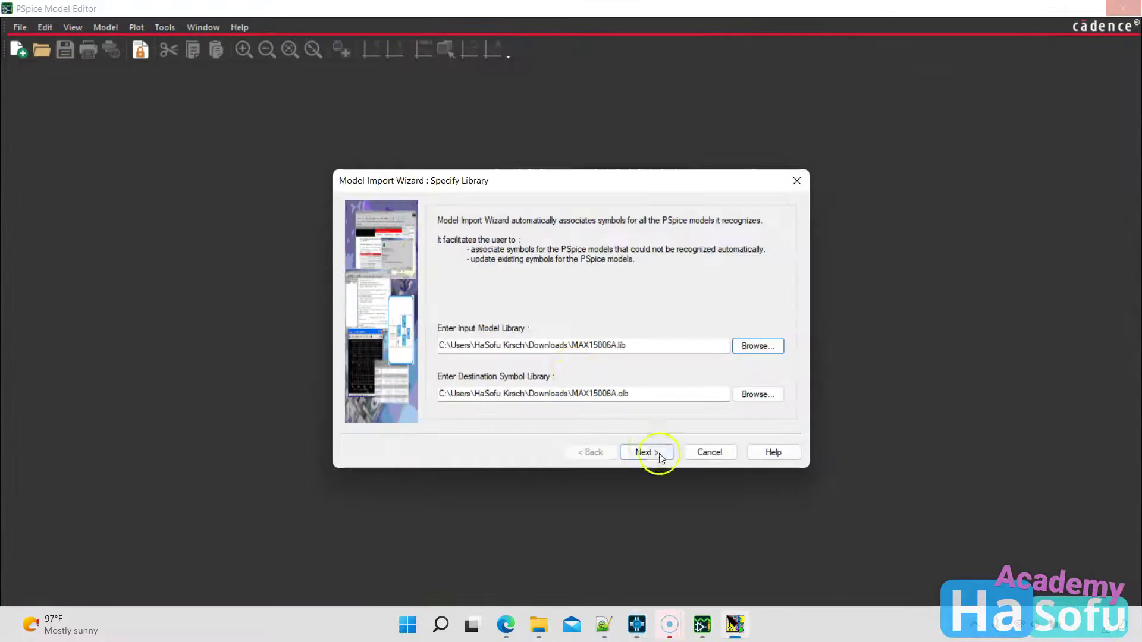
# Go to the Associate/Replace Symbol page and review the six MAX15006A models without symbols
pyautogui.click(655, 455)
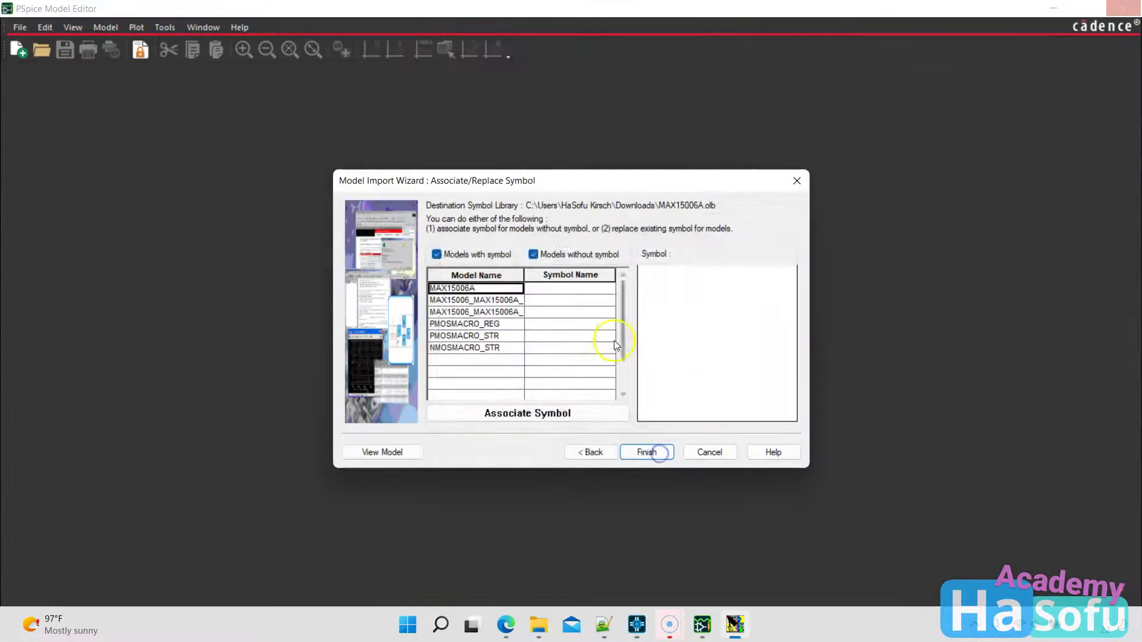
pyautogui.click(558, 289)
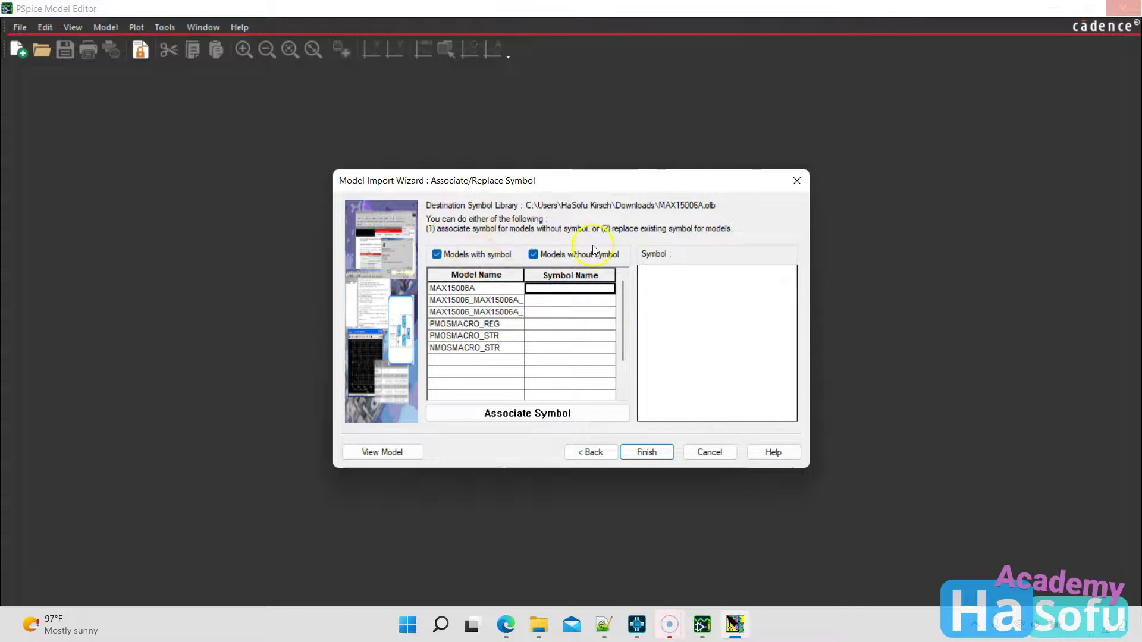
pyautogui.click(535, 255)
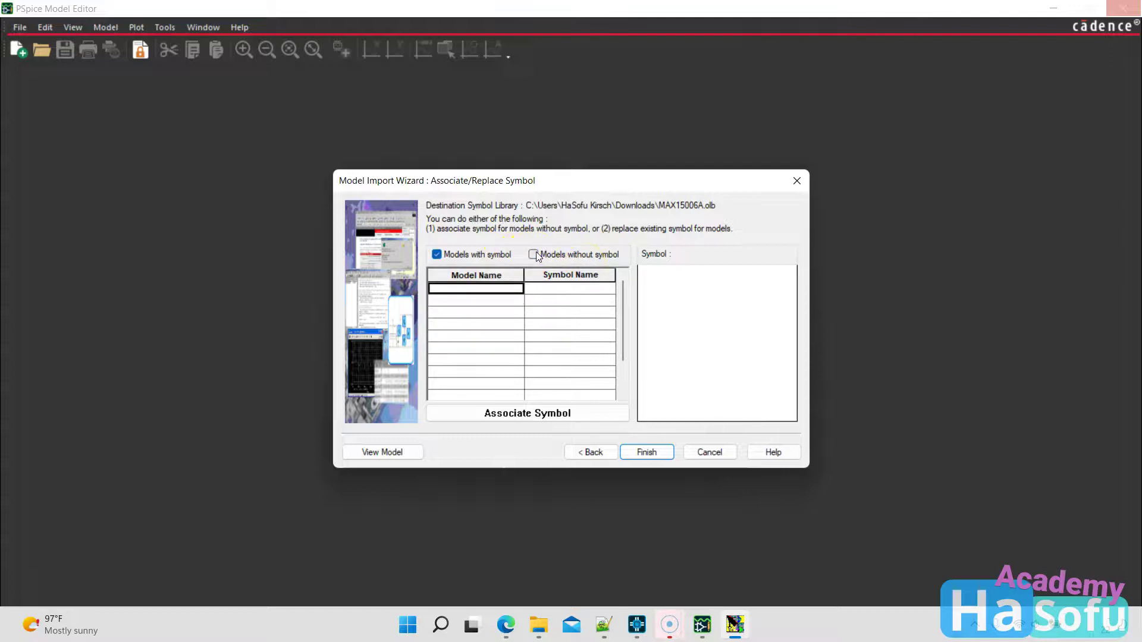
pyautogui.click(534, 254)
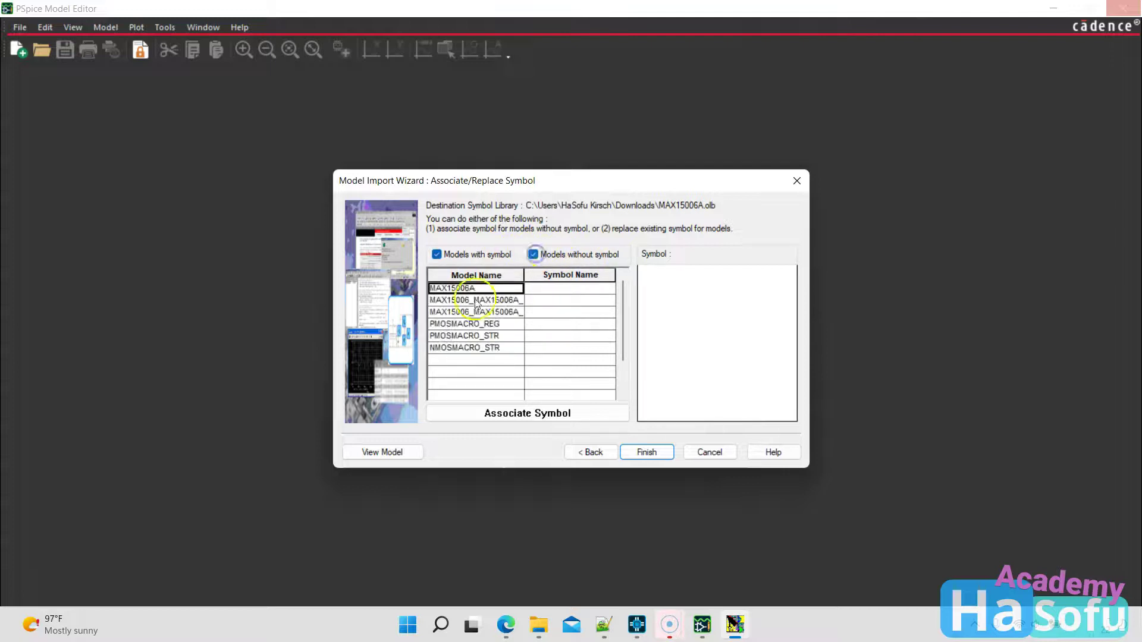
pyautogui.click(574, 291)
pyautogui.click(546, 350)
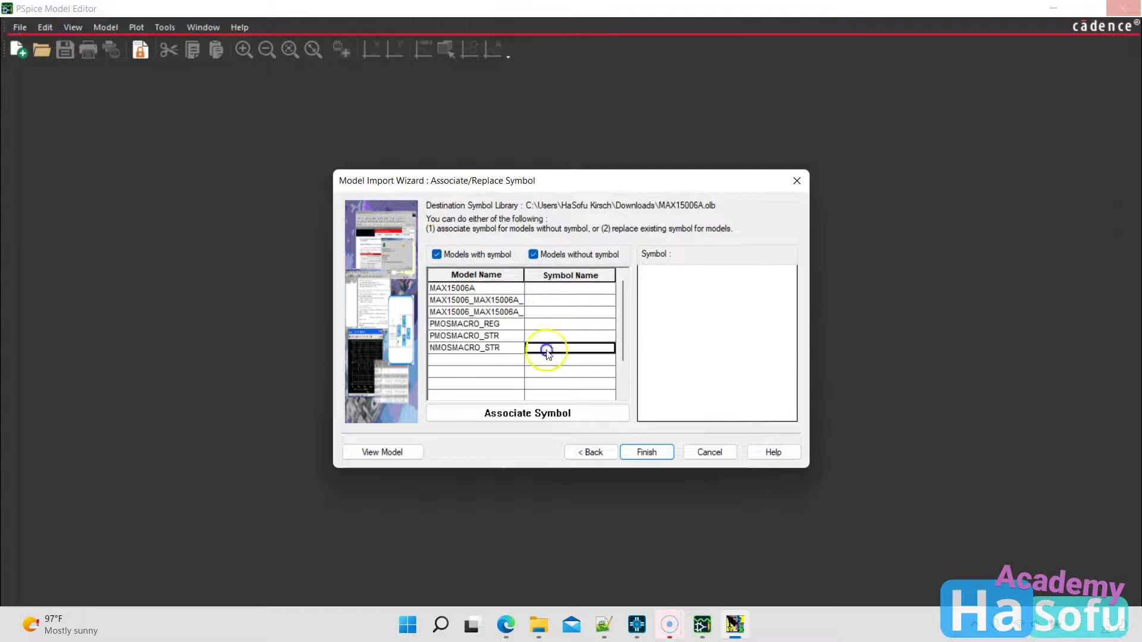
pyautogui.click(565, 312)
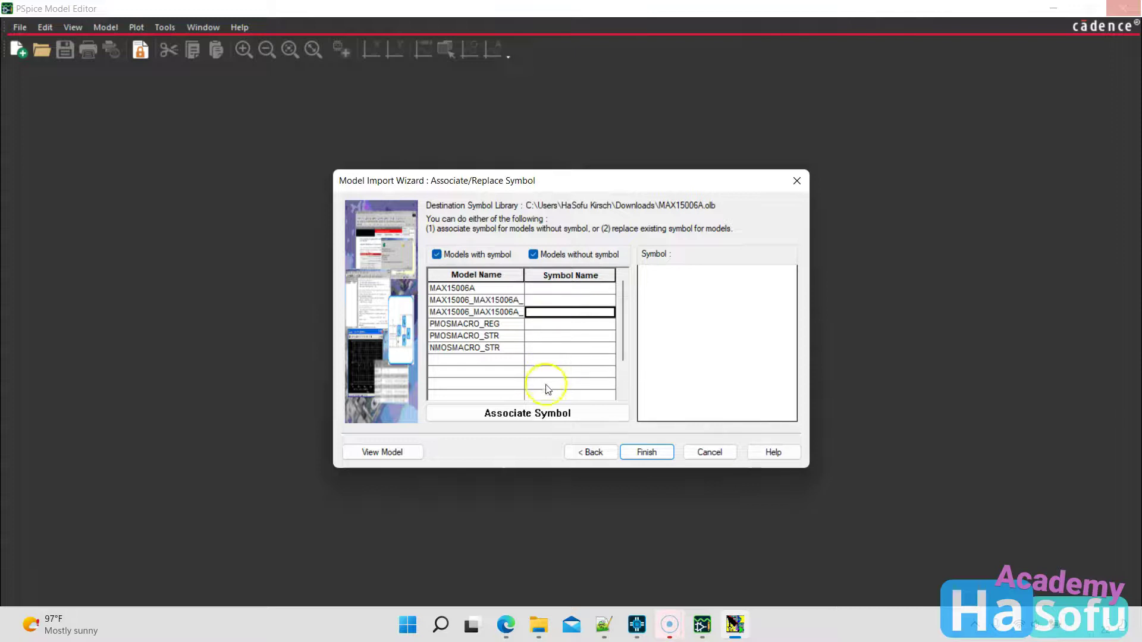
pyautogui.click(537, 410)
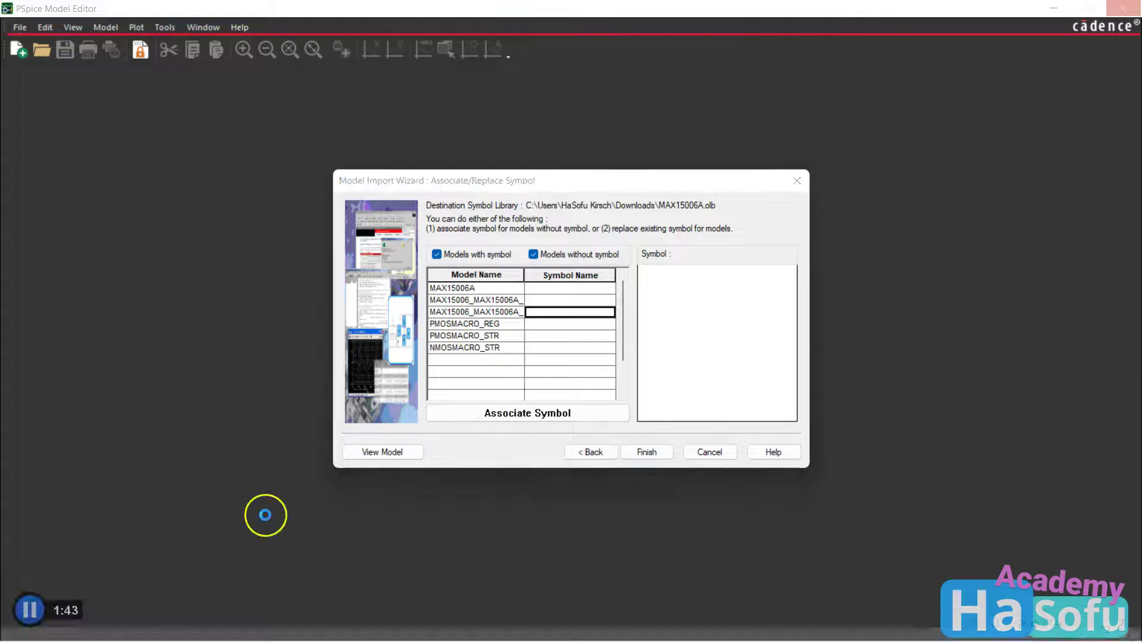
# Finish the import with default rectangular symbols and close the log showing 0 errors, 0 warnings
pyautogui.click(655, 453)
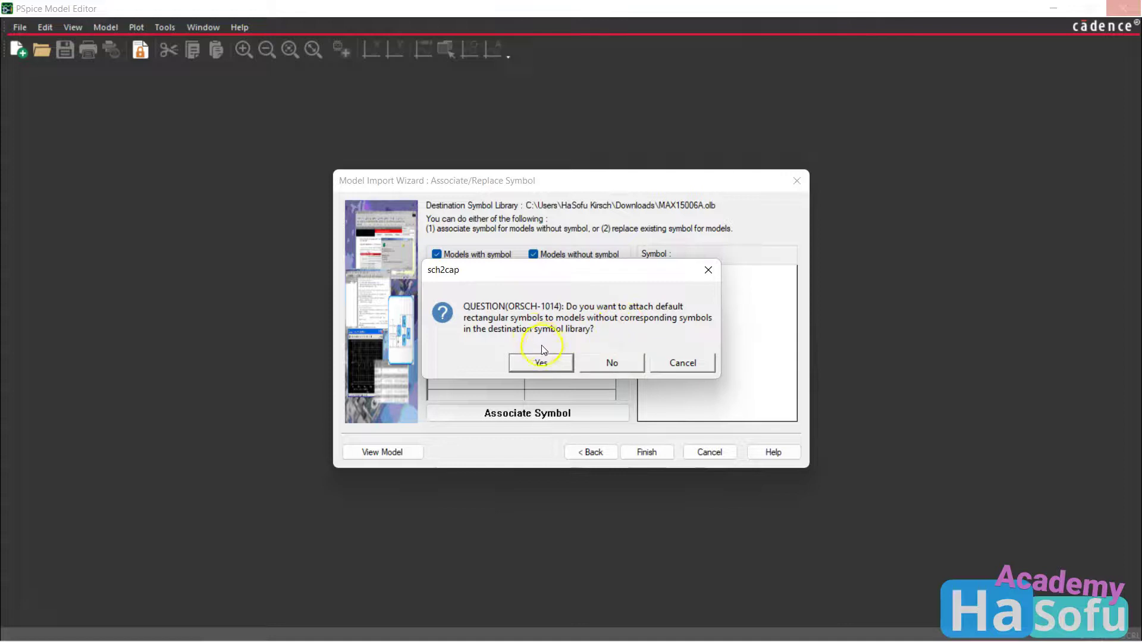
pyautogui.click(538, 365)
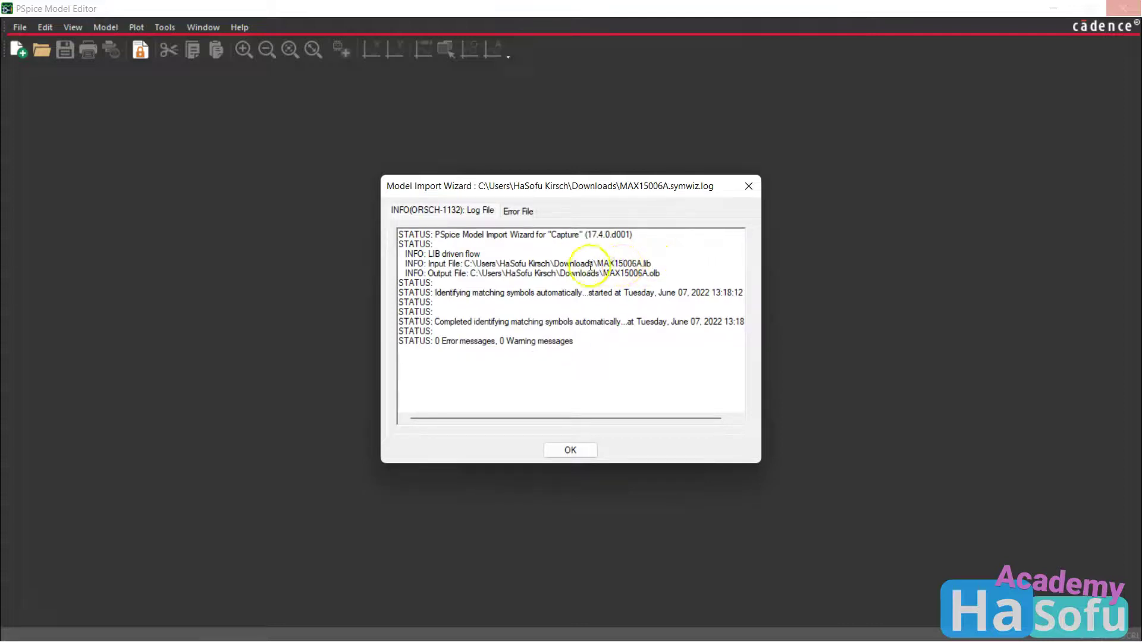
pyautogui.moveTo(663, 273); pyautogui.dragTo(633, 279)
pyautogui.click(584, 449)
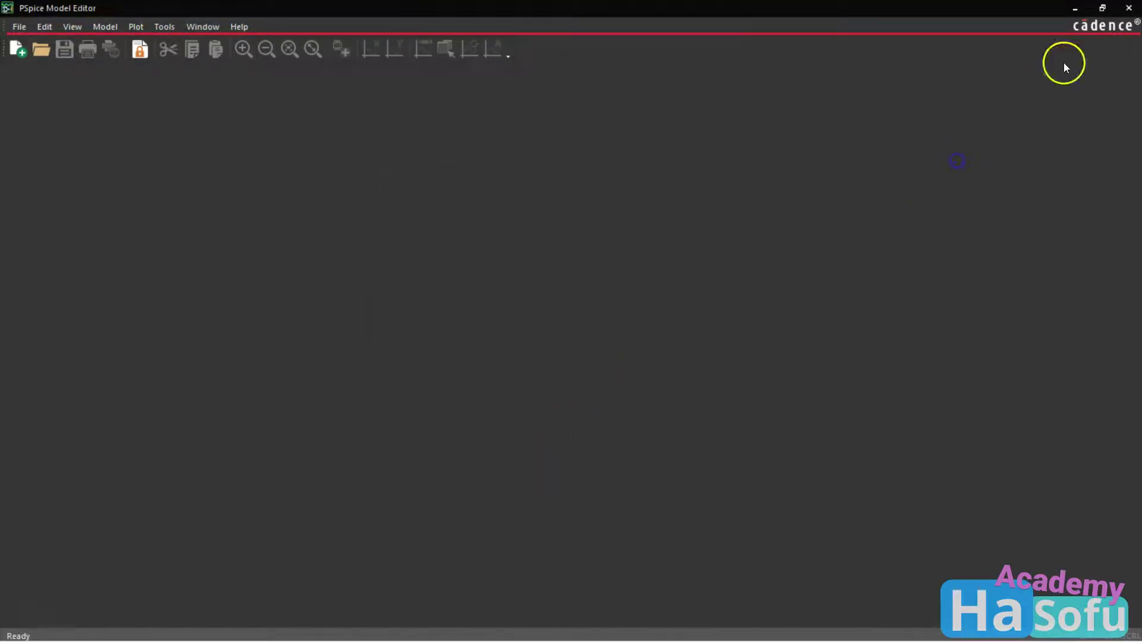
# Close PSpice Model Editor and open the generated max15006a.olb library in OrCAD Capture
pyautogui.click(1129, 7)
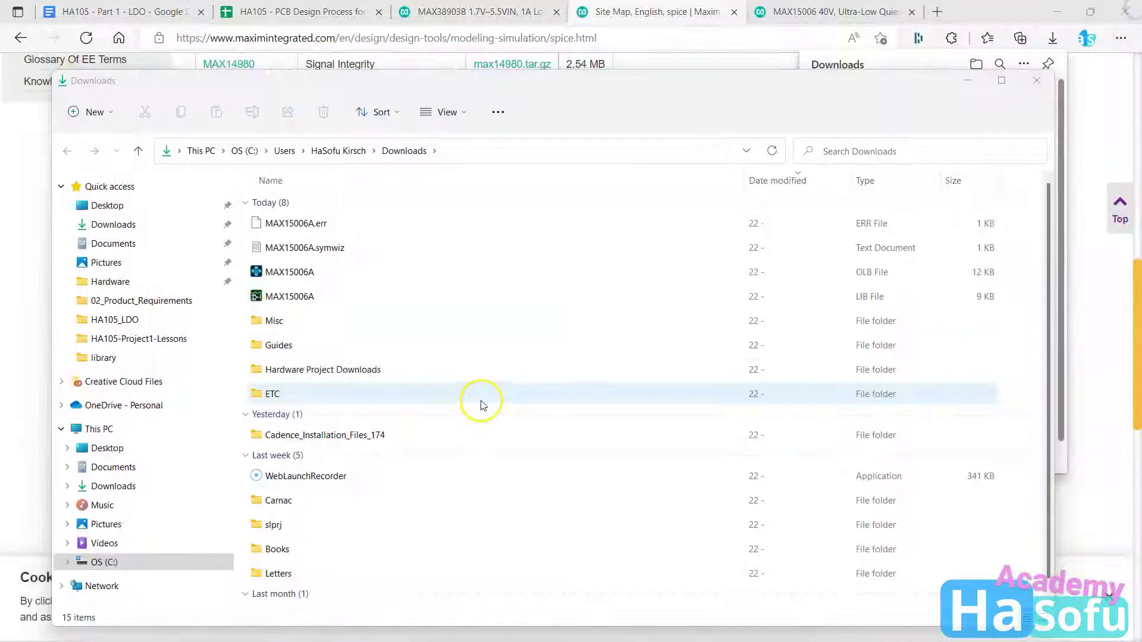
pyautogui.click(348, 280)
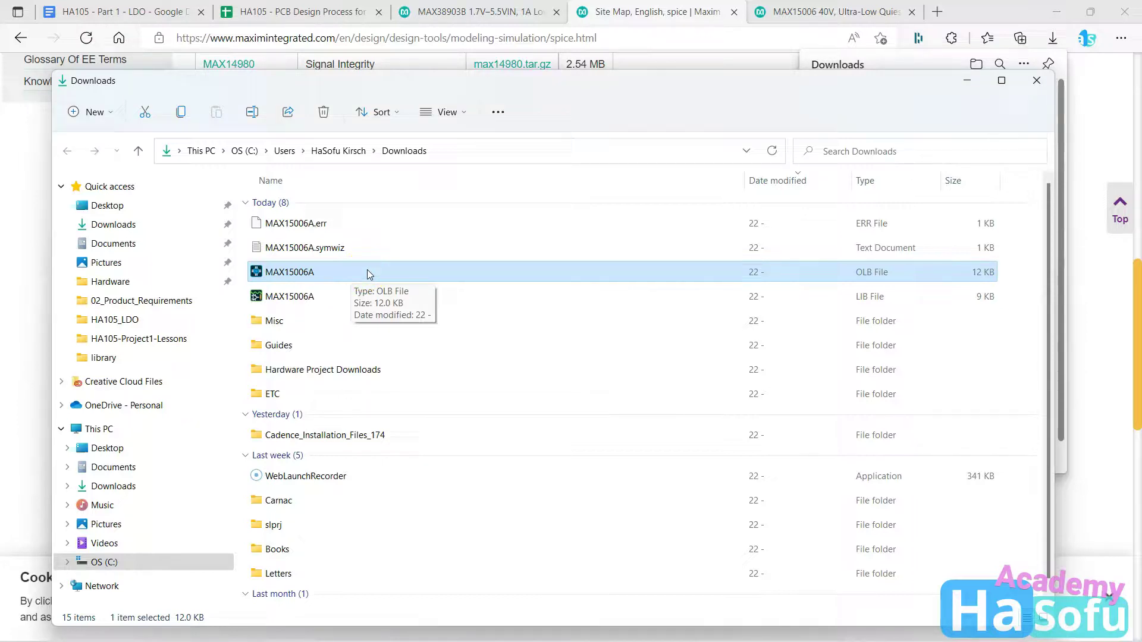
pyautogui.doubleClick(369, 274)
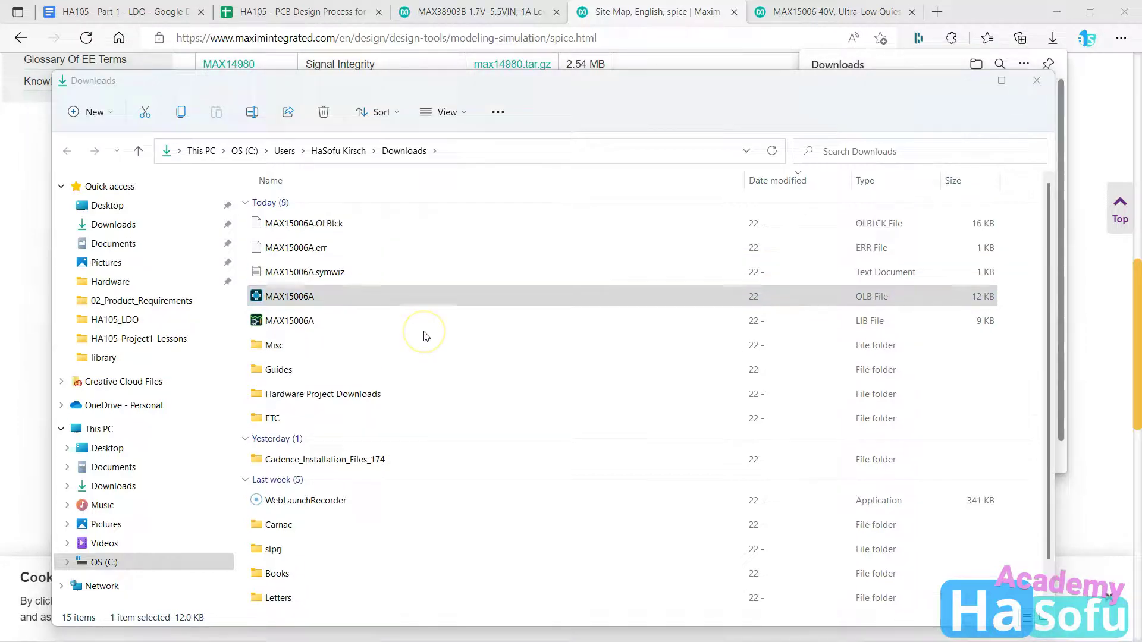
# Close the SCHEMATIC1 : PAGE1 tab and the TP_OUT, R101 and remaining HA105_LDO part editors
pyautogui.moveTo(459, 640)
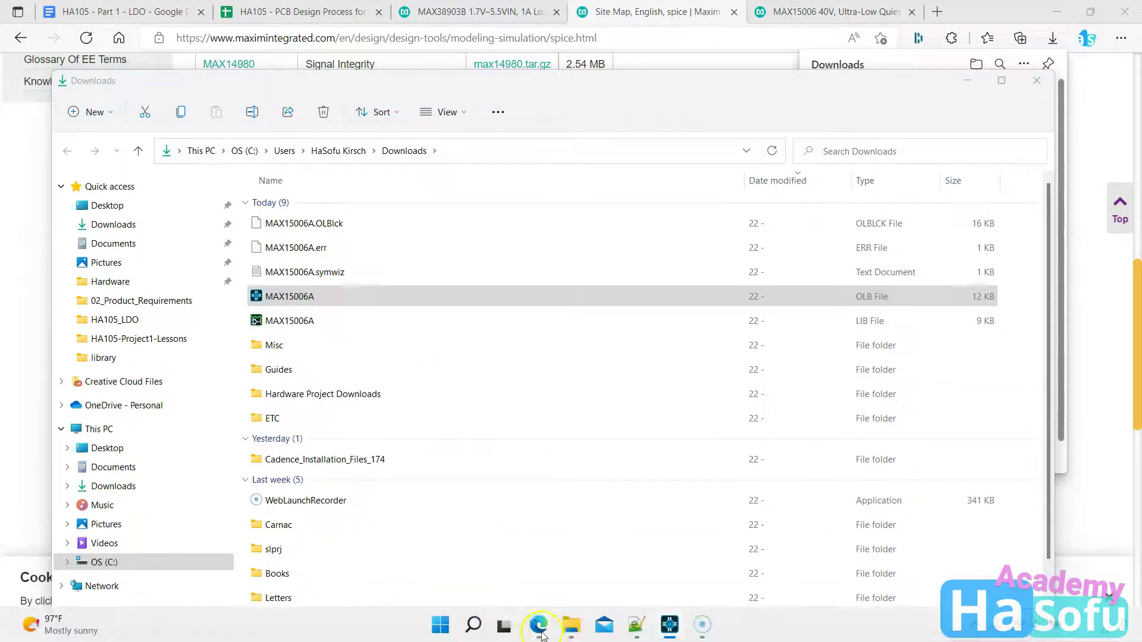
pyautogui.click(669, 626)
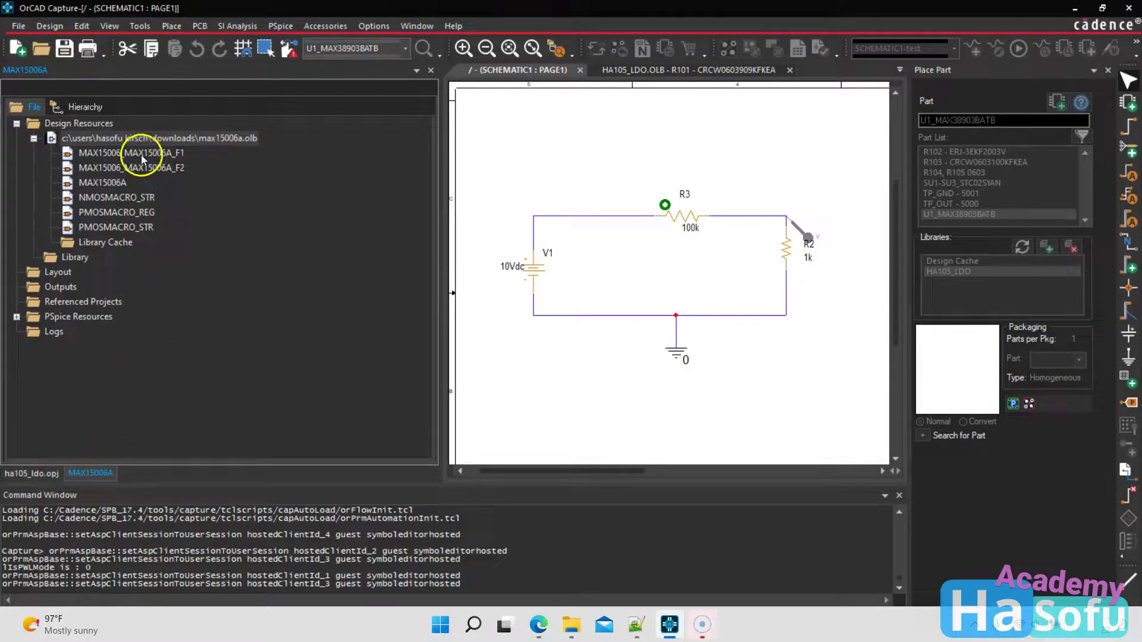
pyautogui.click(579, 71)
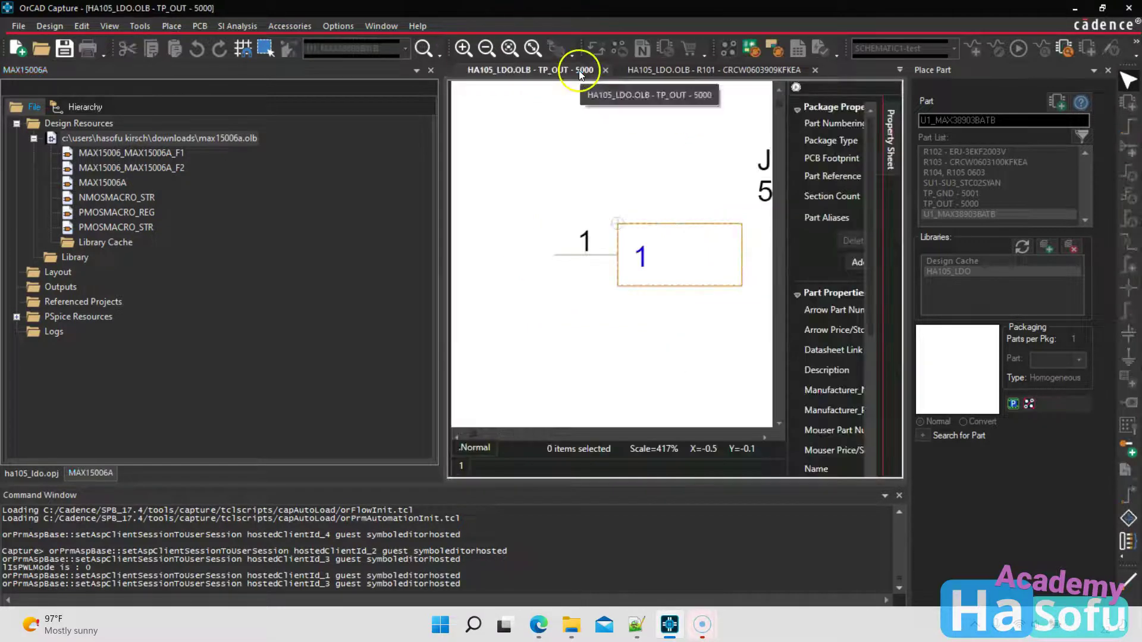
pyautogui.click(605, 70)
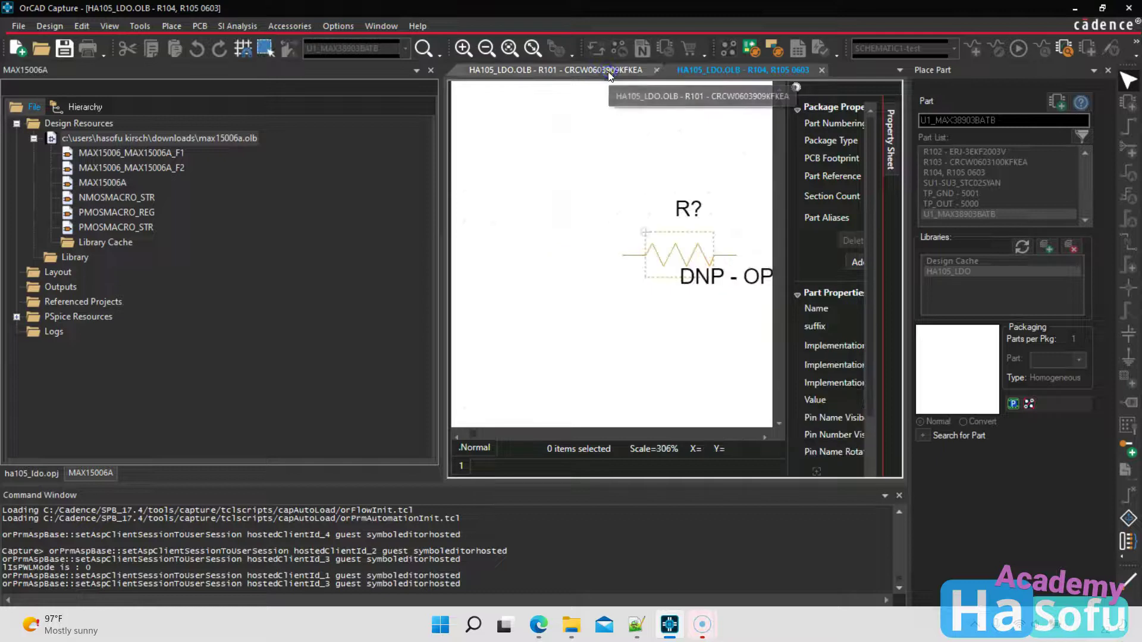
pyautogui.click(657, 70)
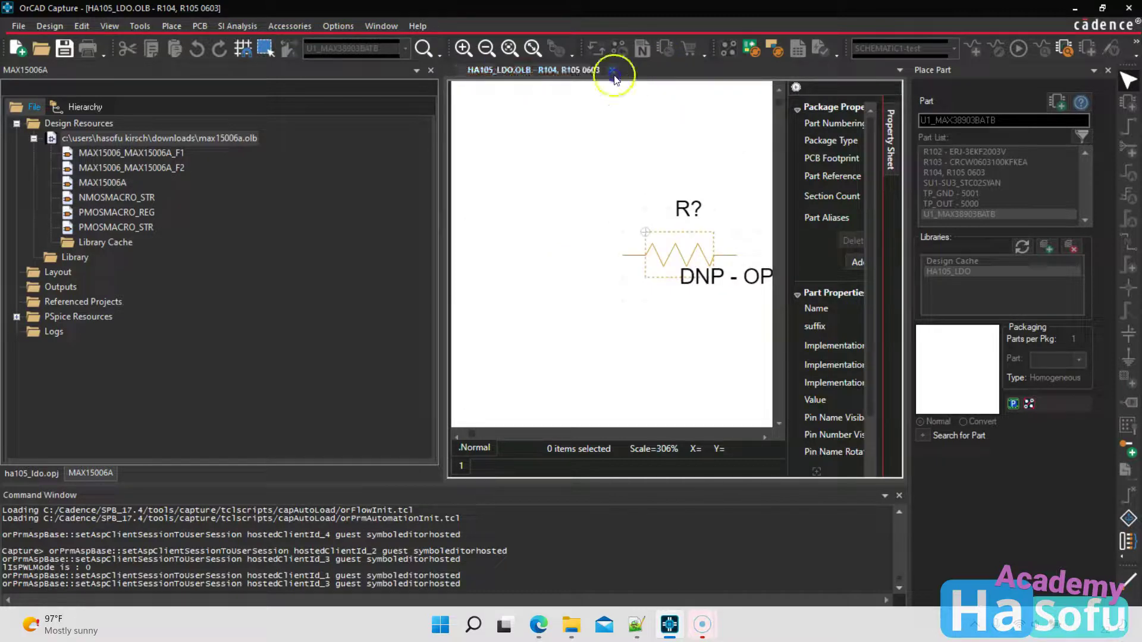
pyautogui.click(613, 71)
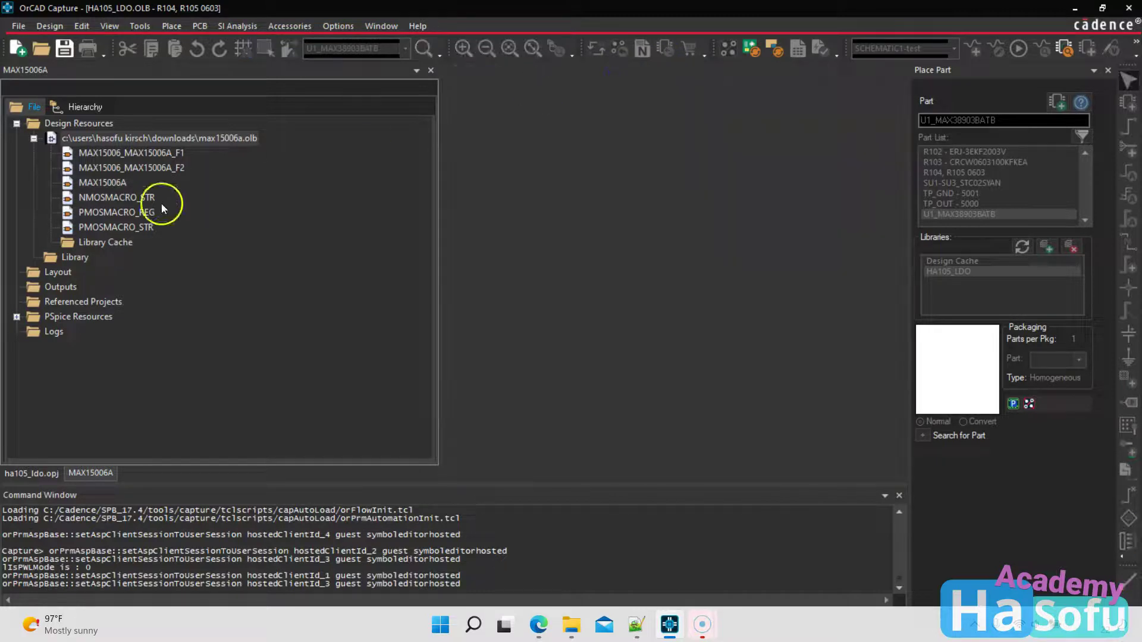
# Open the MAX15006_MAX15006A_F1 and MAX15006A symbols and hide the Place Part panel for a wider view
pyautogui.doubleClick(110, 152)
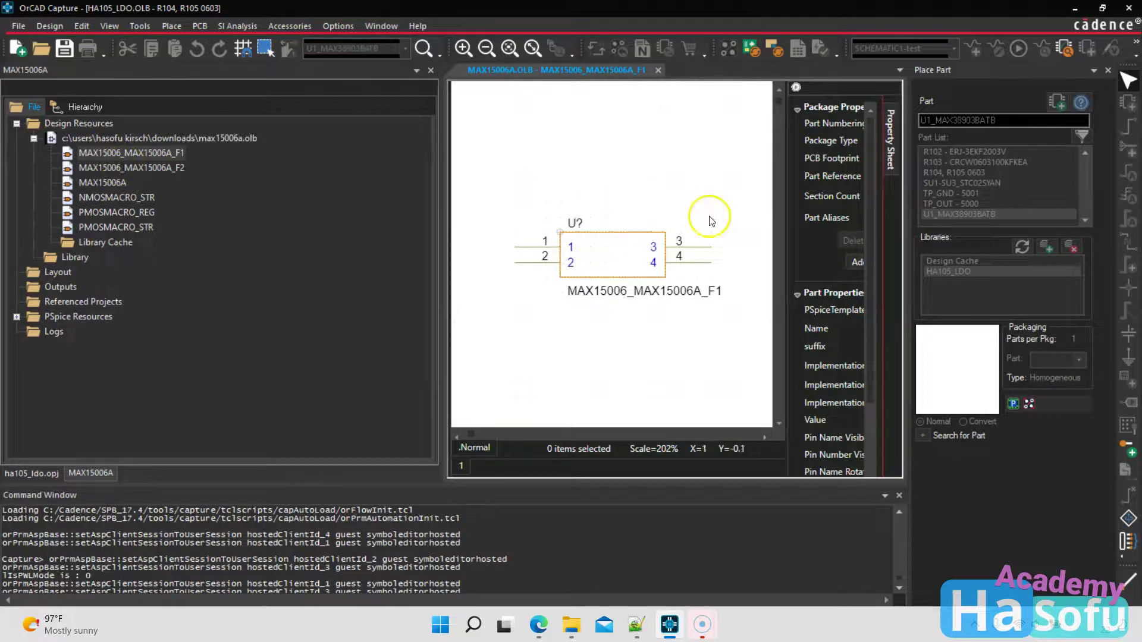
pyautogui.doubleClick(114, 183)
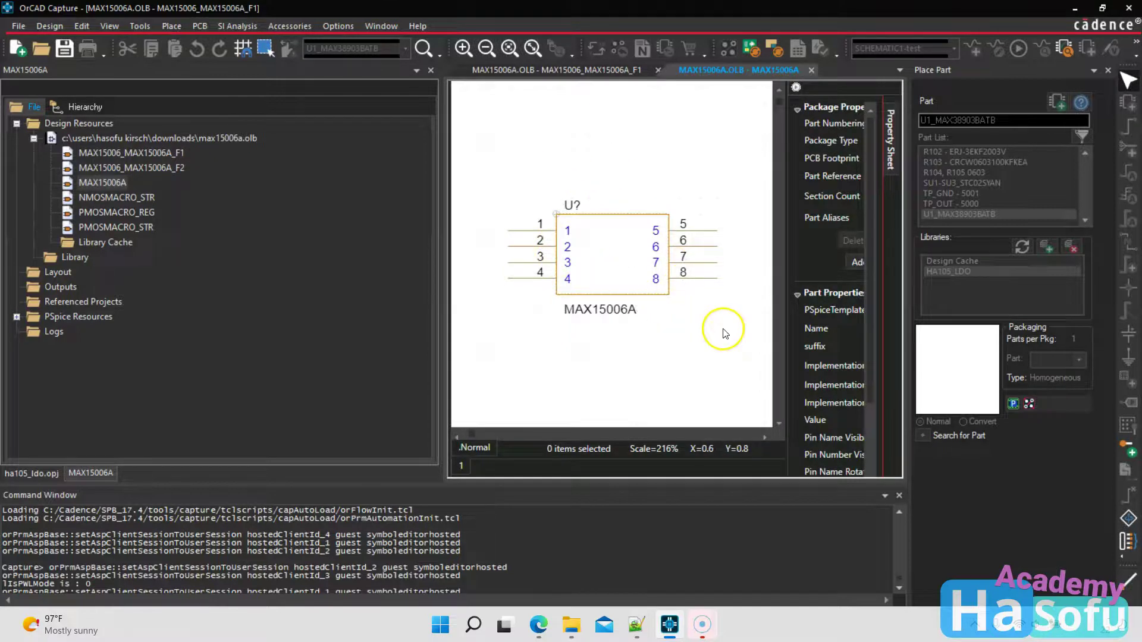
pyautogui.click(1094, 58)
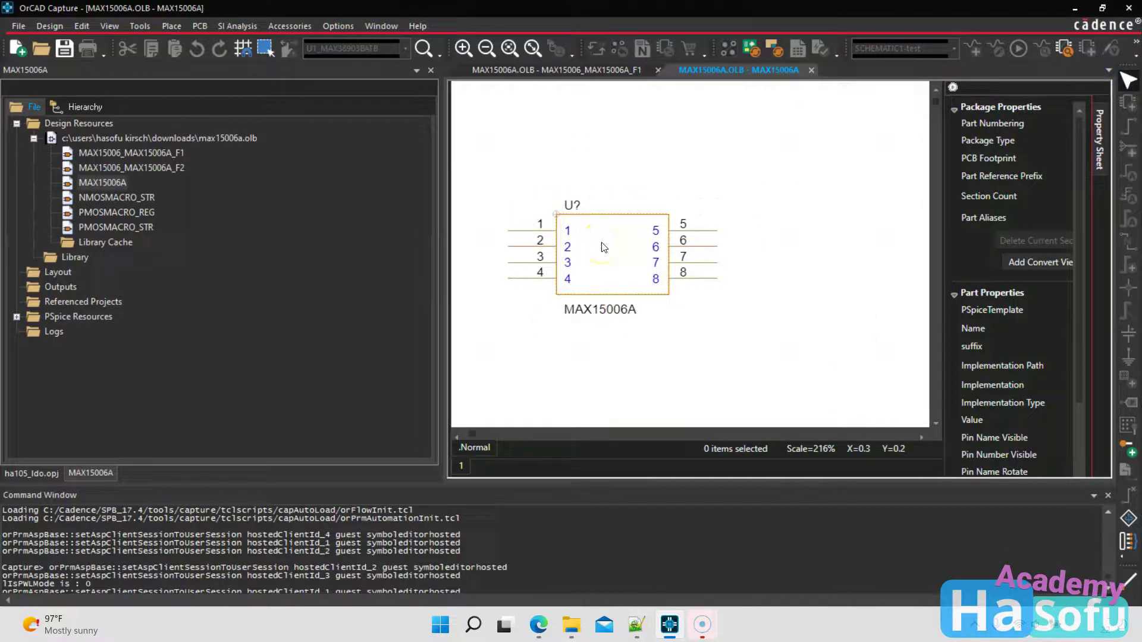
pyautogui.click(696, 274)
pyautogui.click(538, 626)
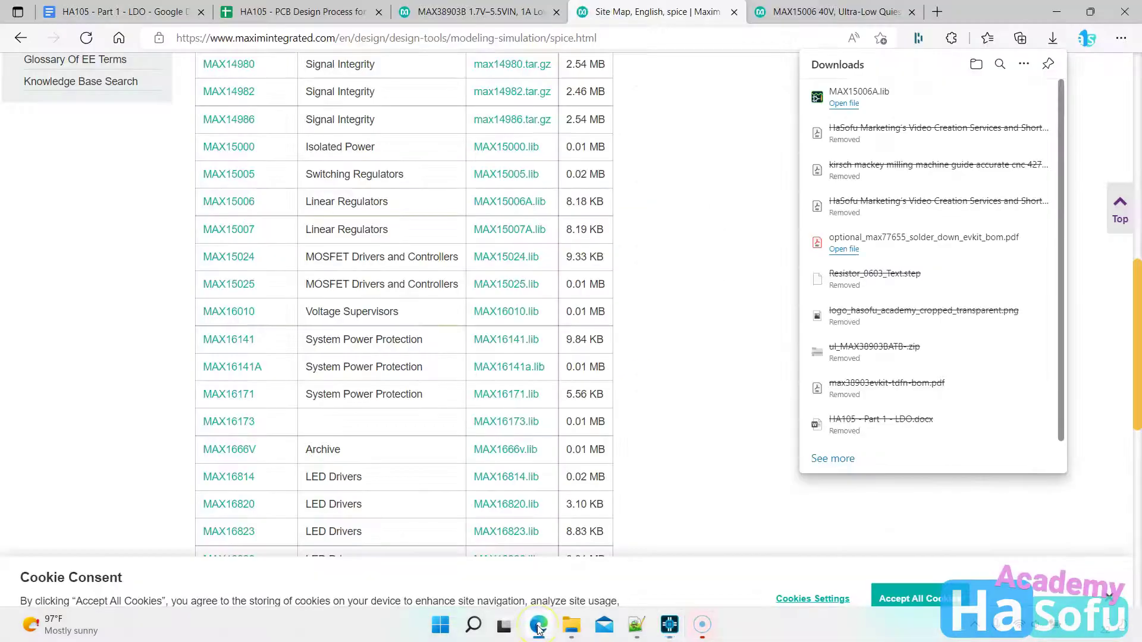
pyautogui.click(537, 625)
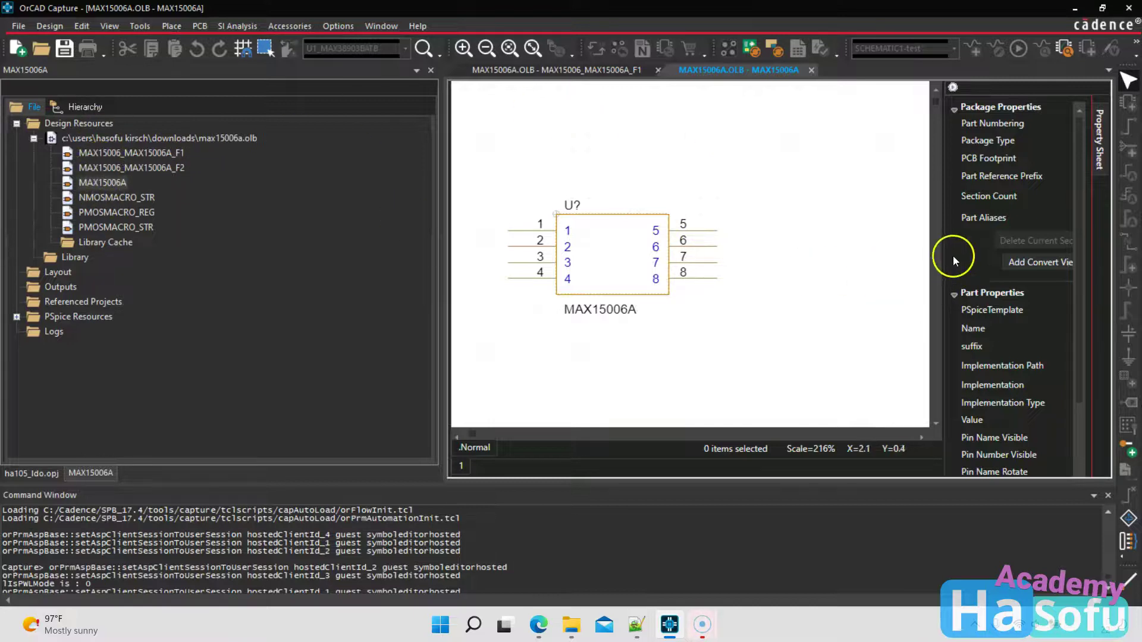
pyautogui.moveTo(946, 231); pyautogui.dragTo(794, 244)
pyautogui.scroll(-3, 896, 280)
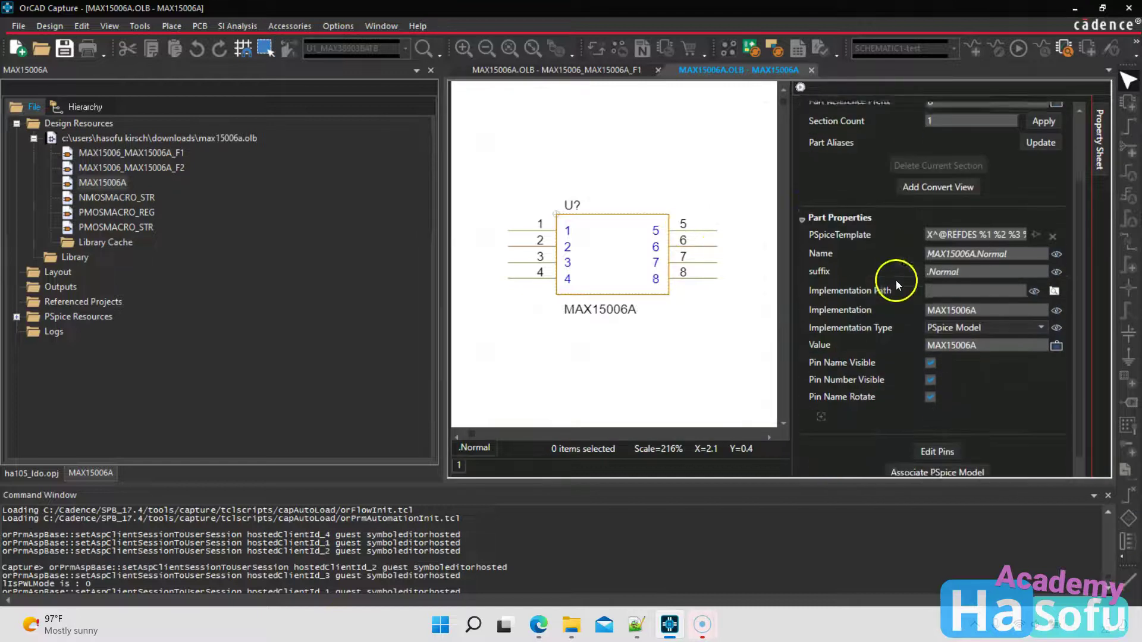
pyautogui.click(984, 225)
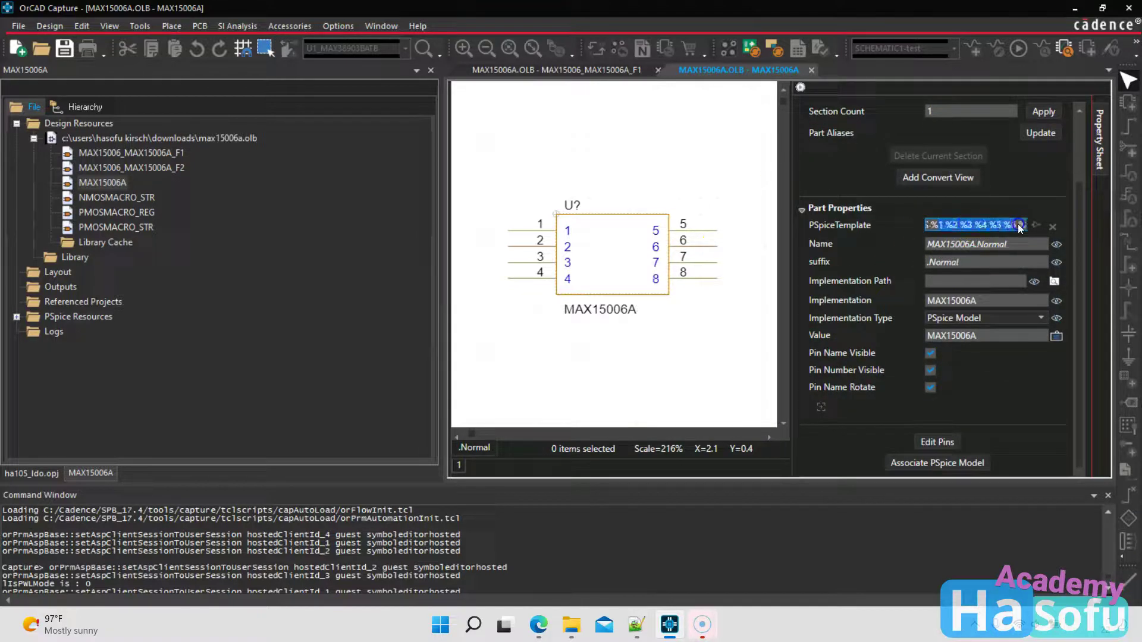
pyautogui.click(1018, 224)
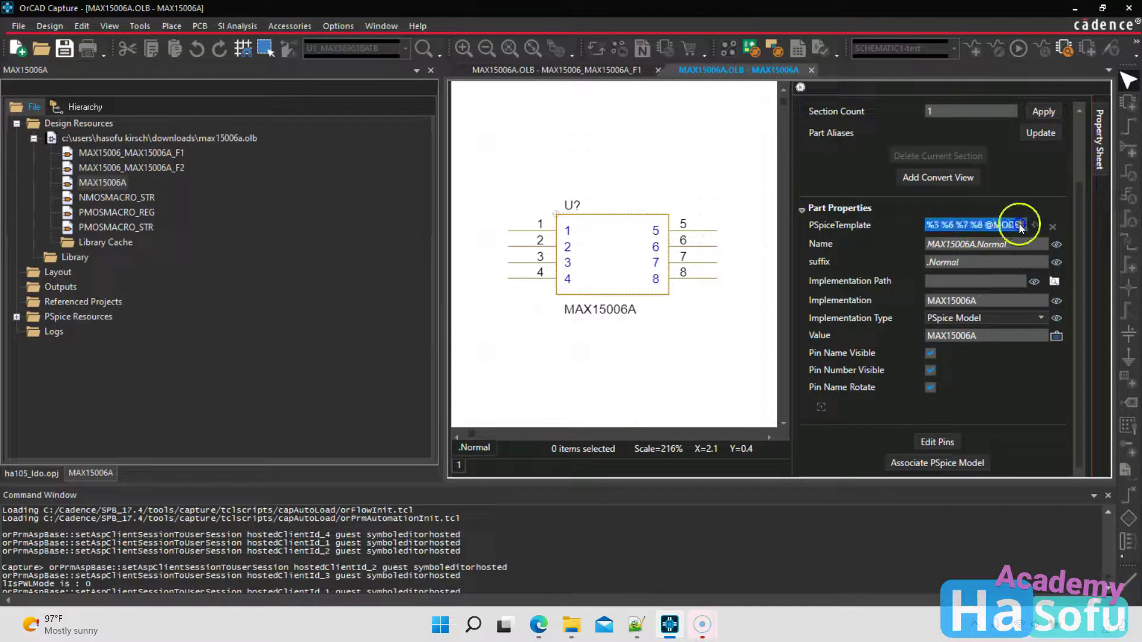
pyautogui.click(973, 302)
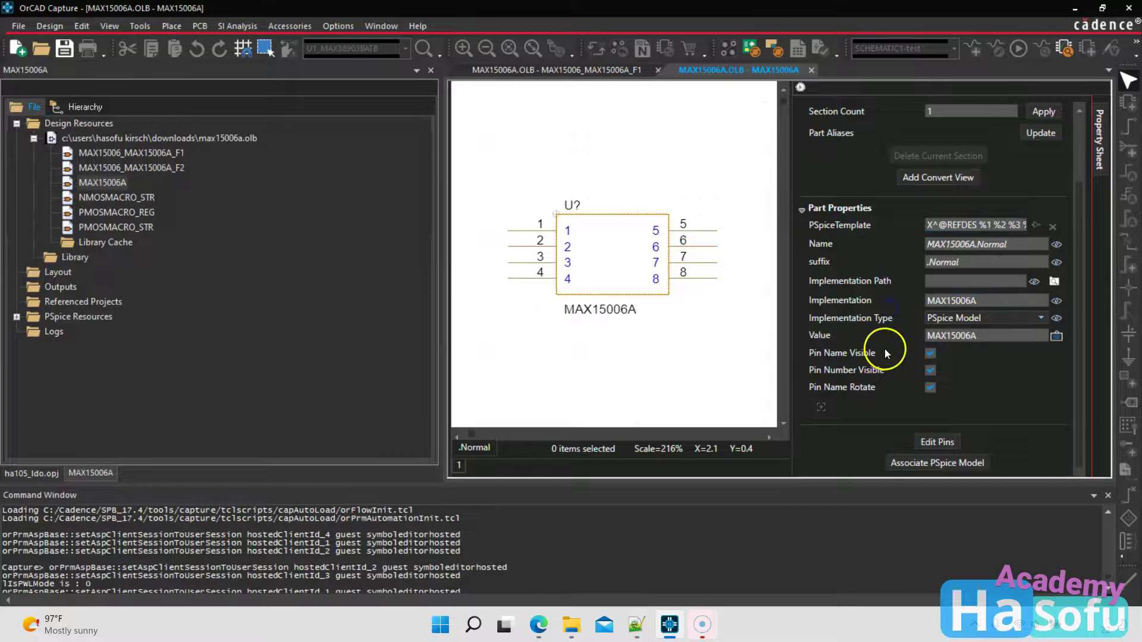
# Close the MAX15006A part editor and copy MAX15006A from the max15006a.olb tree
pyautogui.click(814, 69)
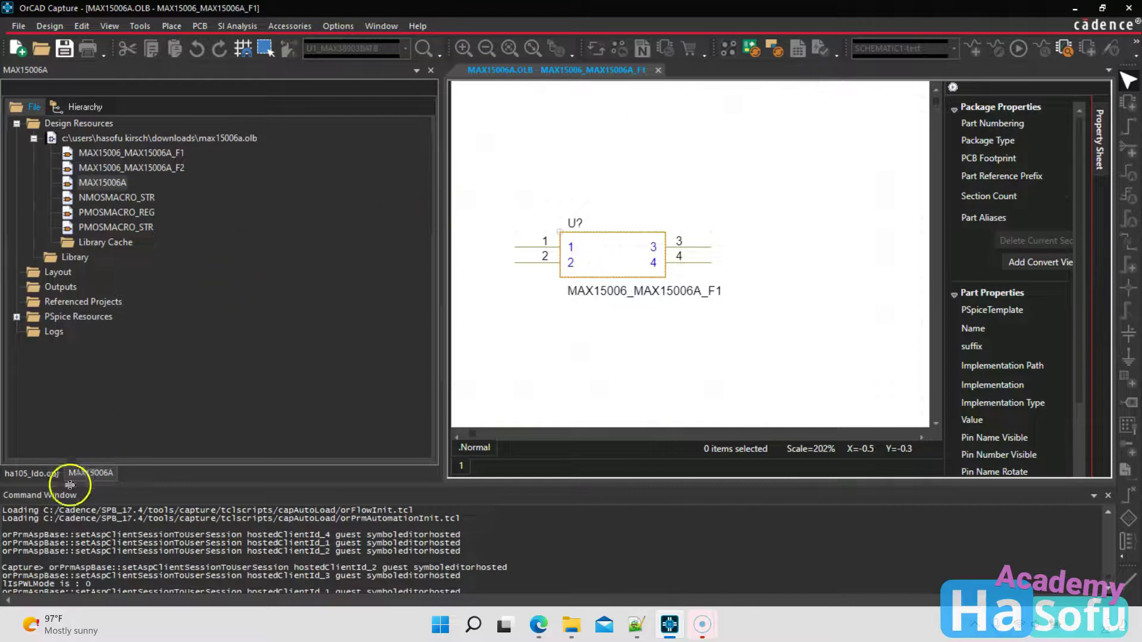
pyautogui.click(47, 475)
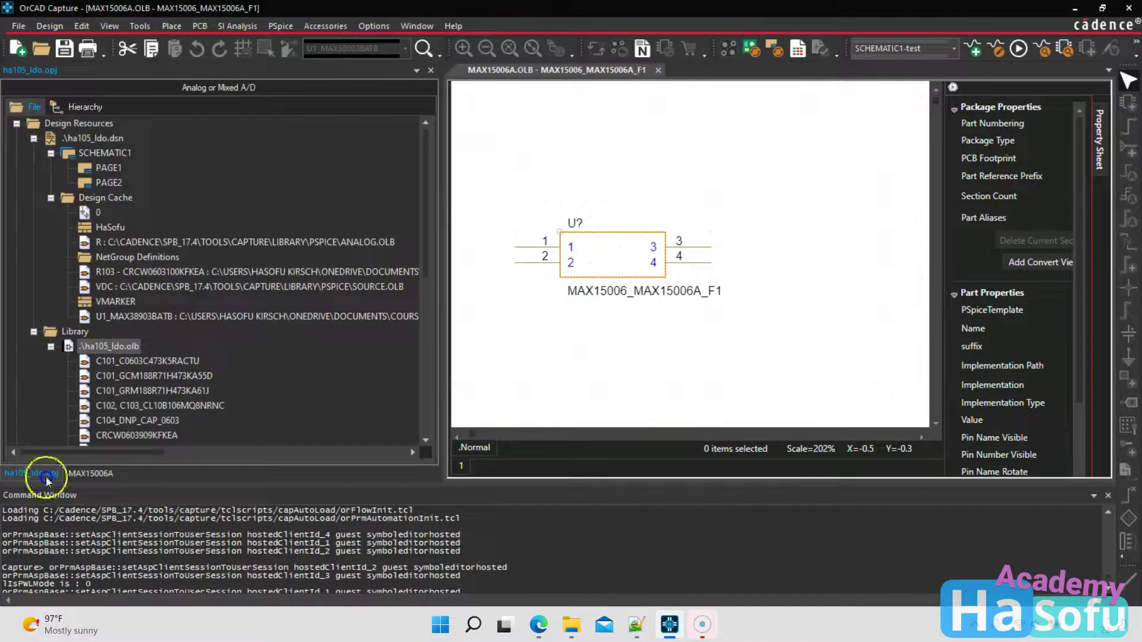
pyautogui.click(94, 476)
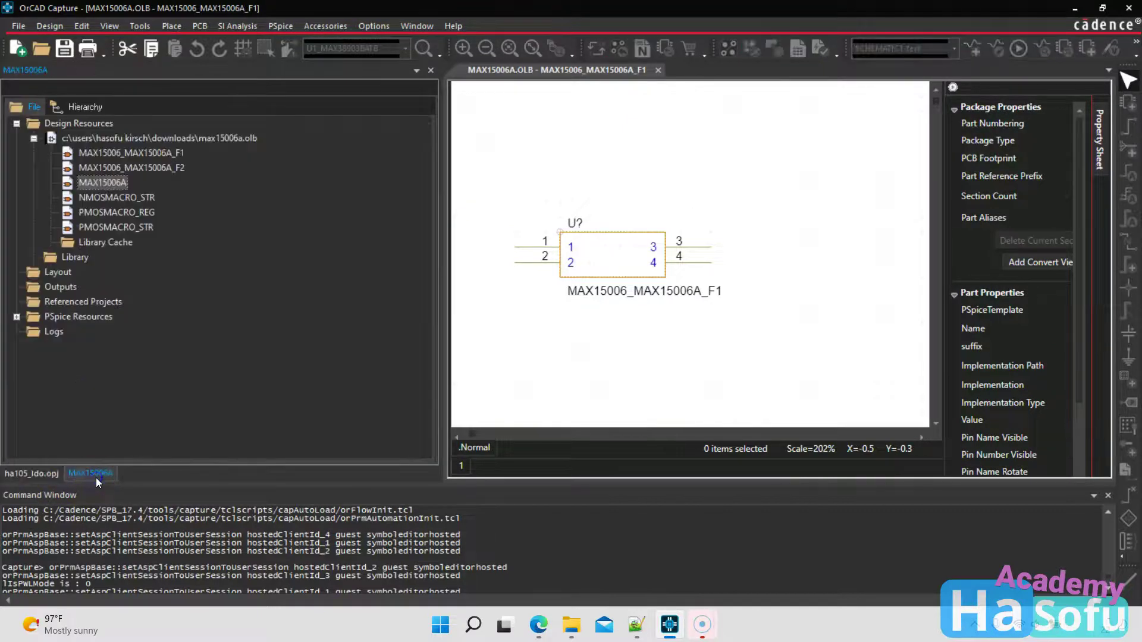
pyautogui.rightClick(115, 184)
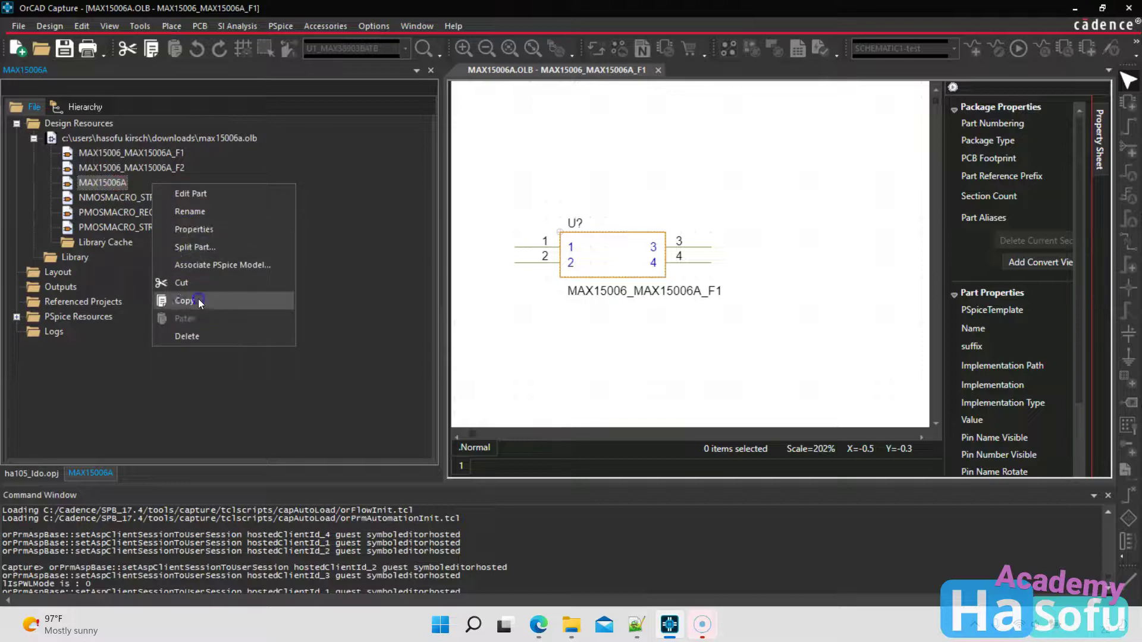
pyautogui.click(198, 301)
# Select the .\ha105_ldo.olb library in the ha105_ldo.opj project tree
pyautogui.click(99, 174)
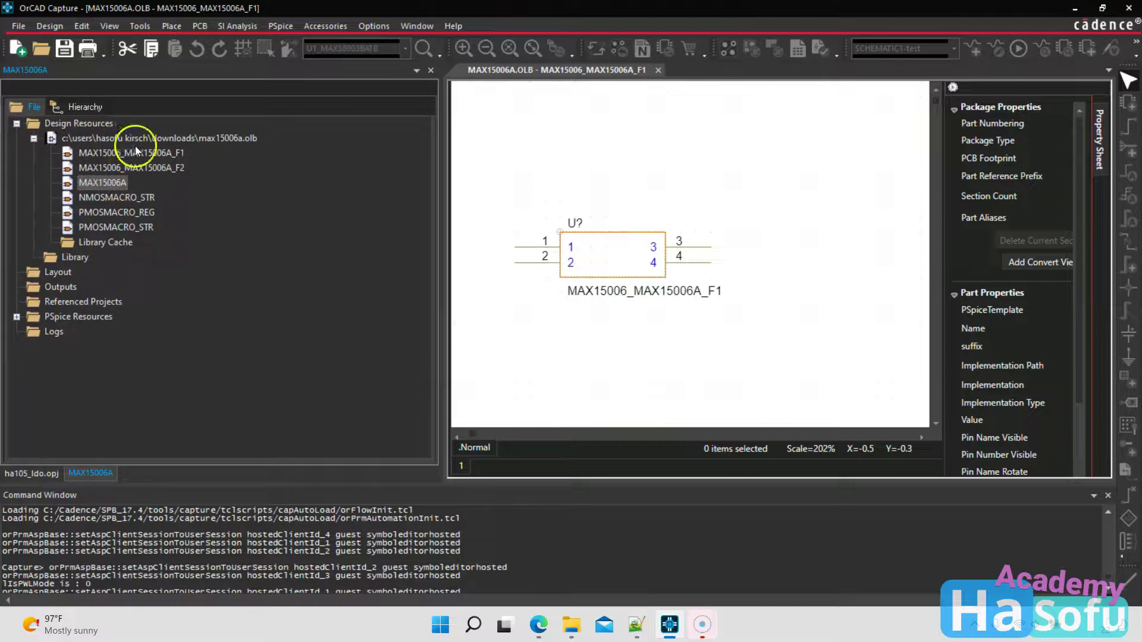
pyautogui.click(32, 483)
pyautogui.click(111, 347)
# Paste the MAX15006A part into the ha105_ldo.olb project library
pyautogui.rightClick(123, 352)
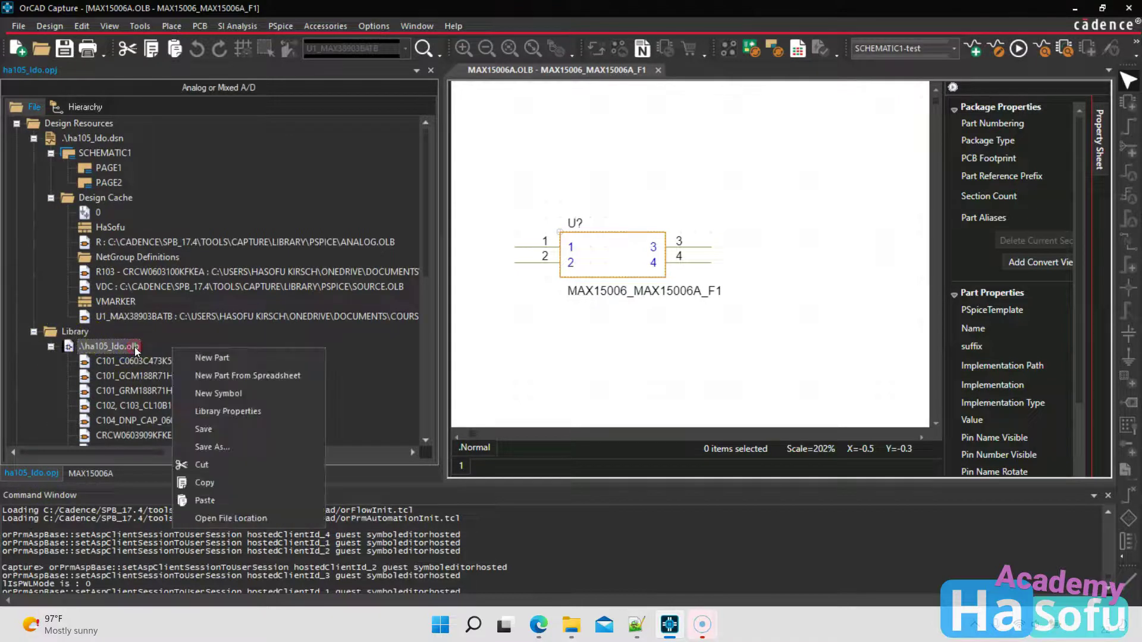
pyautogui.click(227, 500)
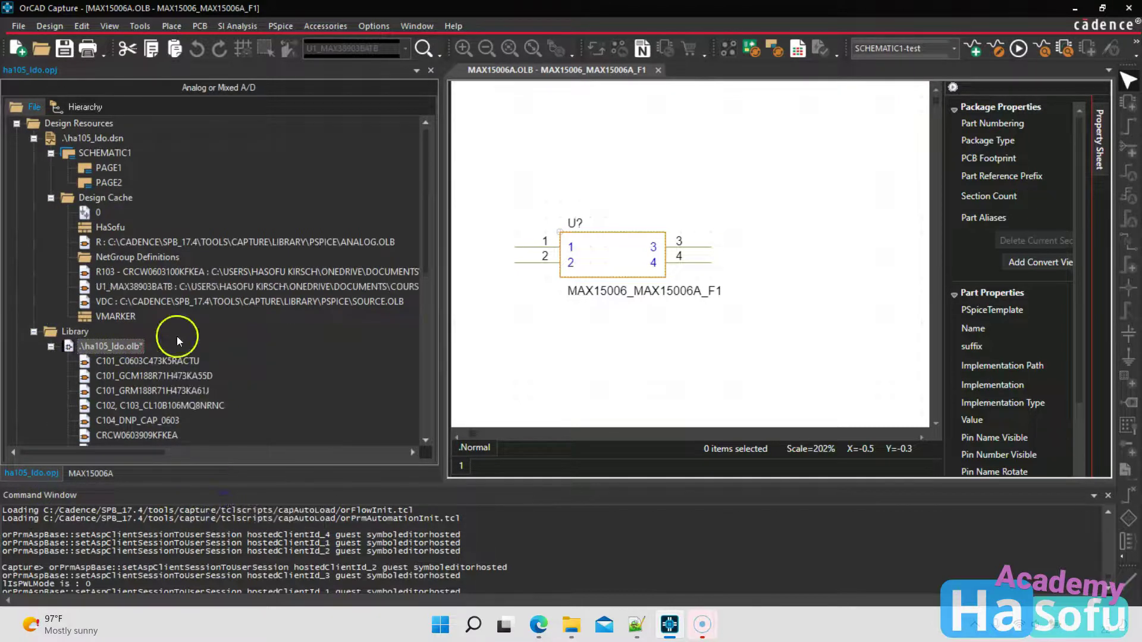
pyautogui.scroll(-6, 177, 337)
pyautogui.scroll(3, 154, 292)
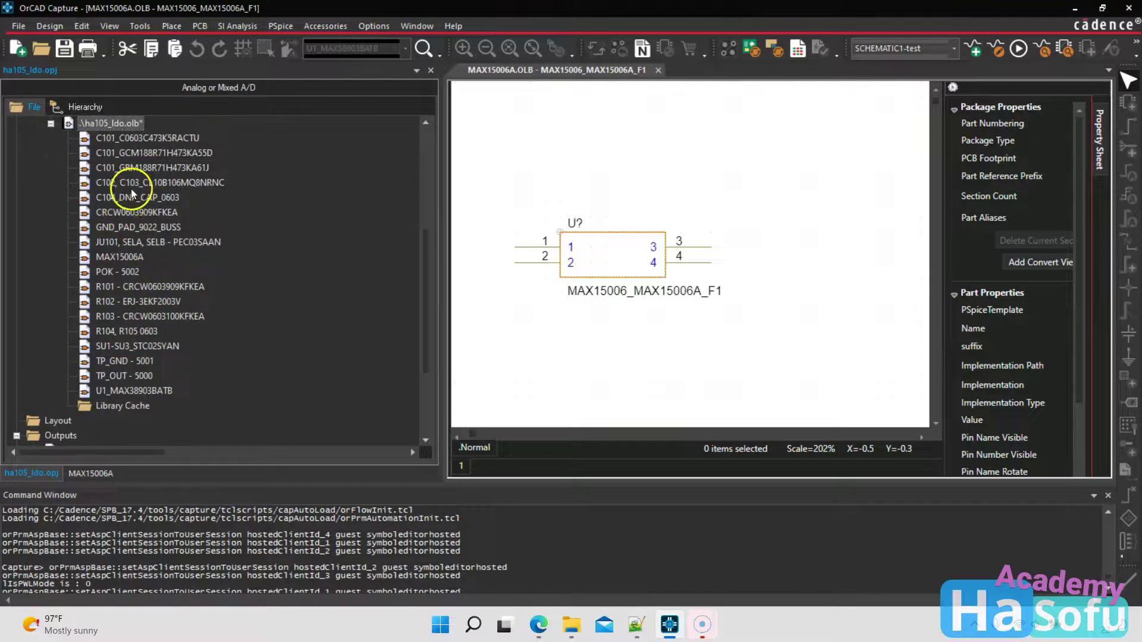
pyautogui.click(128, 256)
# Save the updated ha105_ldo.olb library
pyautogui.scroll(2, 128, 257)
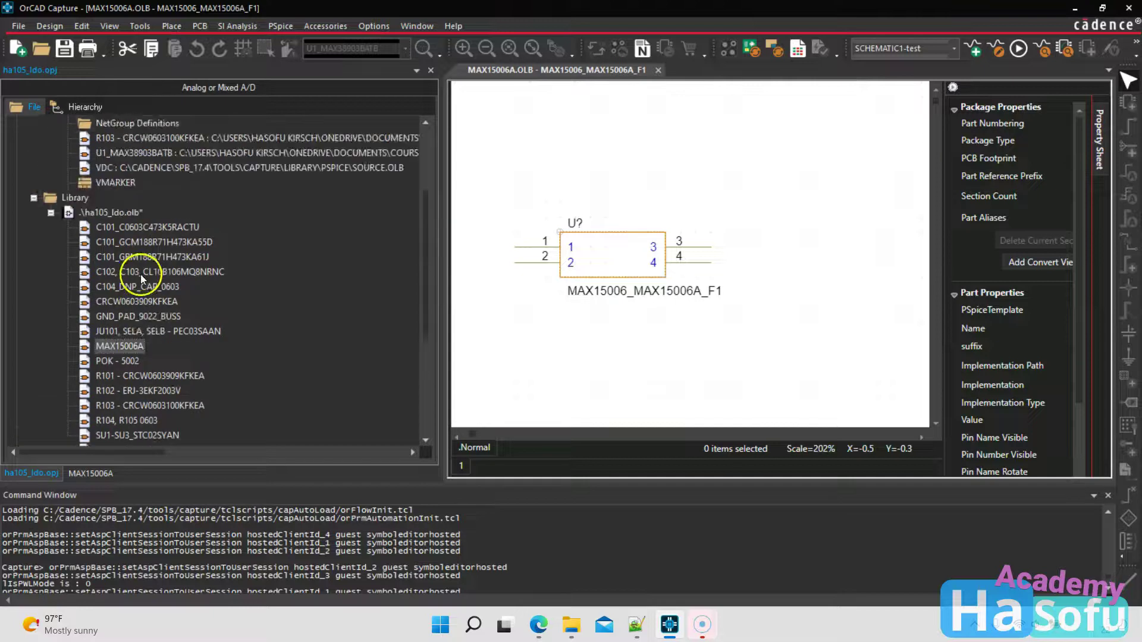
pyautogui.scroll(1, 144, 166)
pyautogui.click(64, 48)
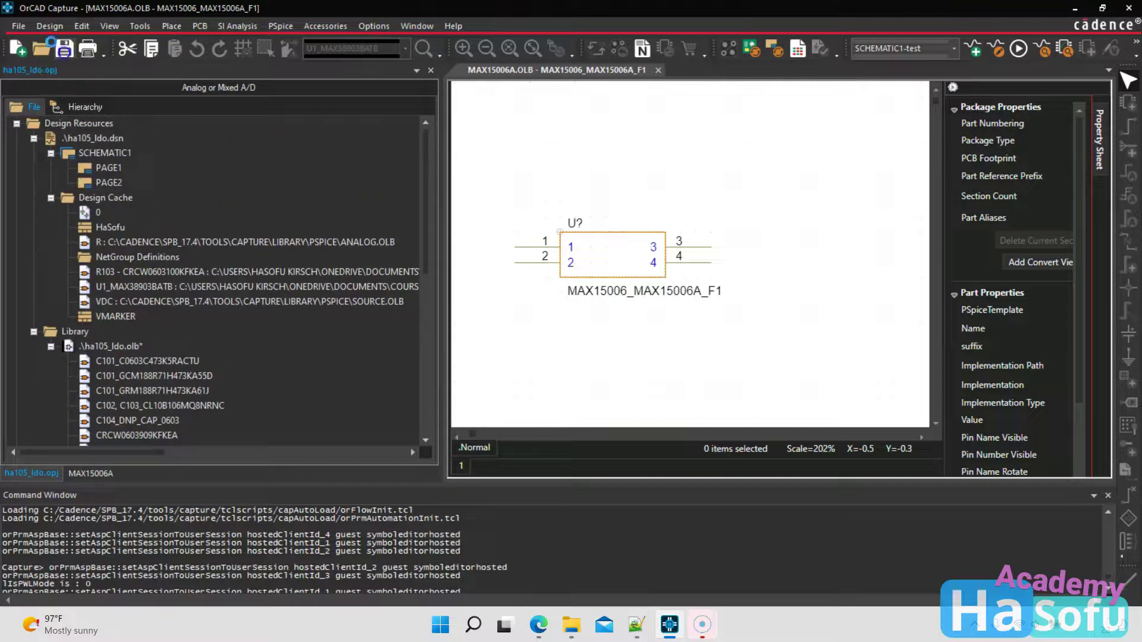
pyautogui.scroll(1, 124, 186)
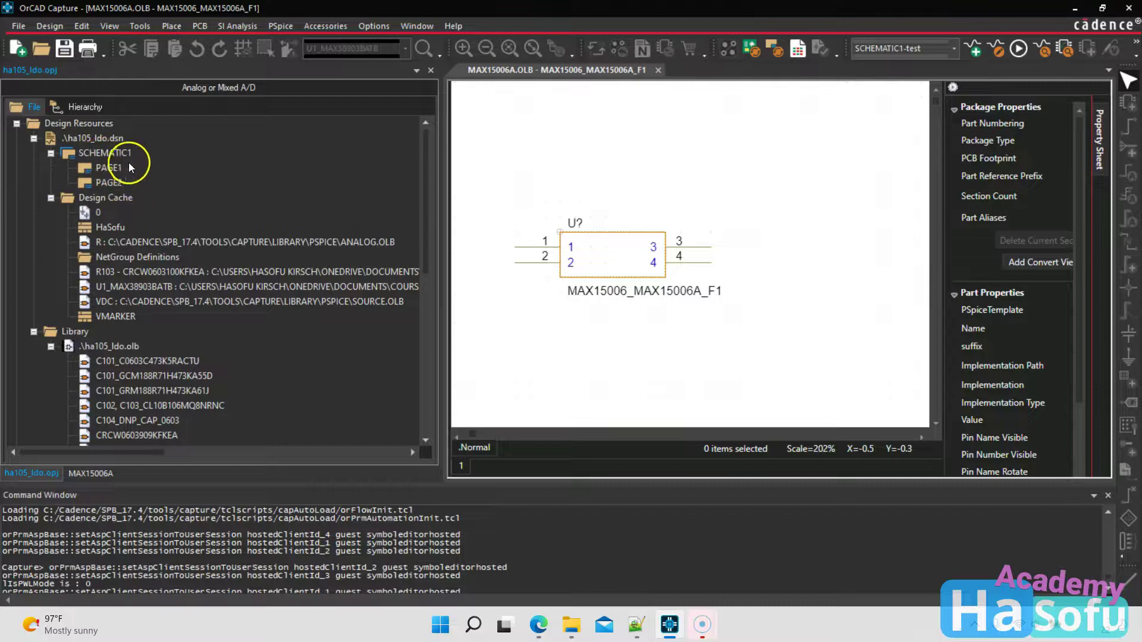
# Open SCHEMATIC1 PAGE1 and refresh the Place Part library list
pyautogui.doubleClick(112, 168)
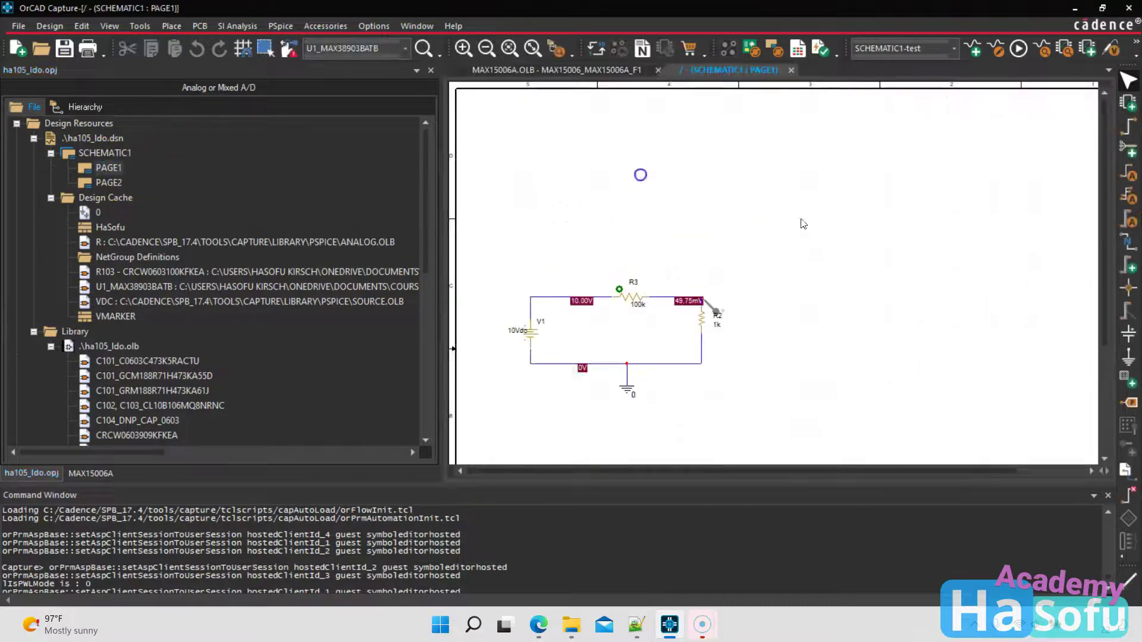
pyautogui.click(1130, 127)
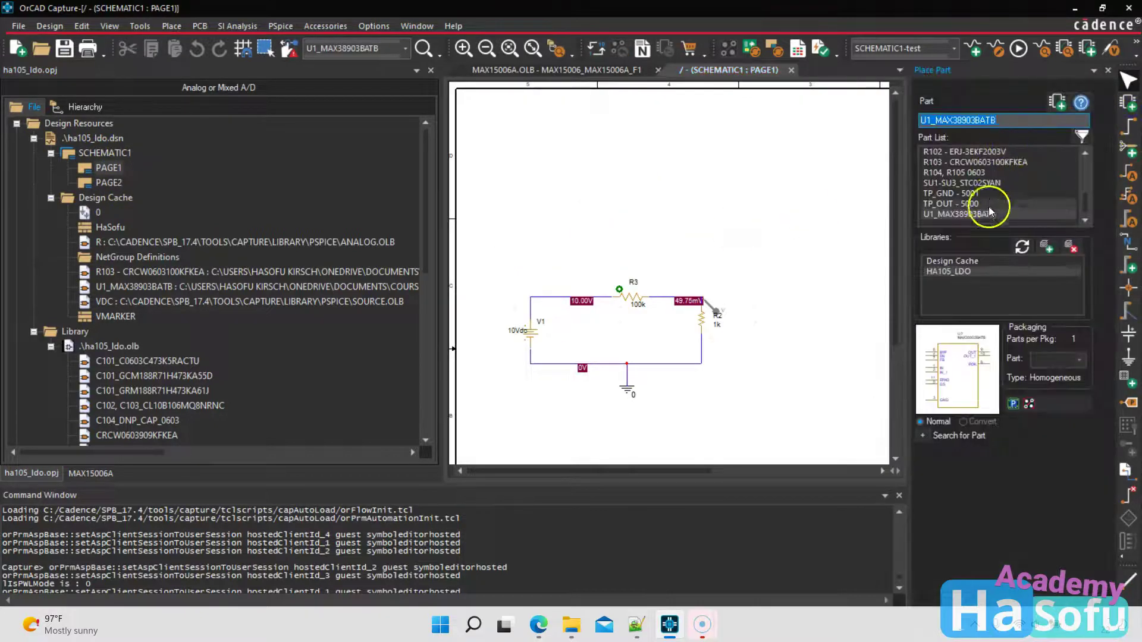
pyautogui.scroll(5, 1005, 203)
pyautogui.scroll(-5, 1011, 205)
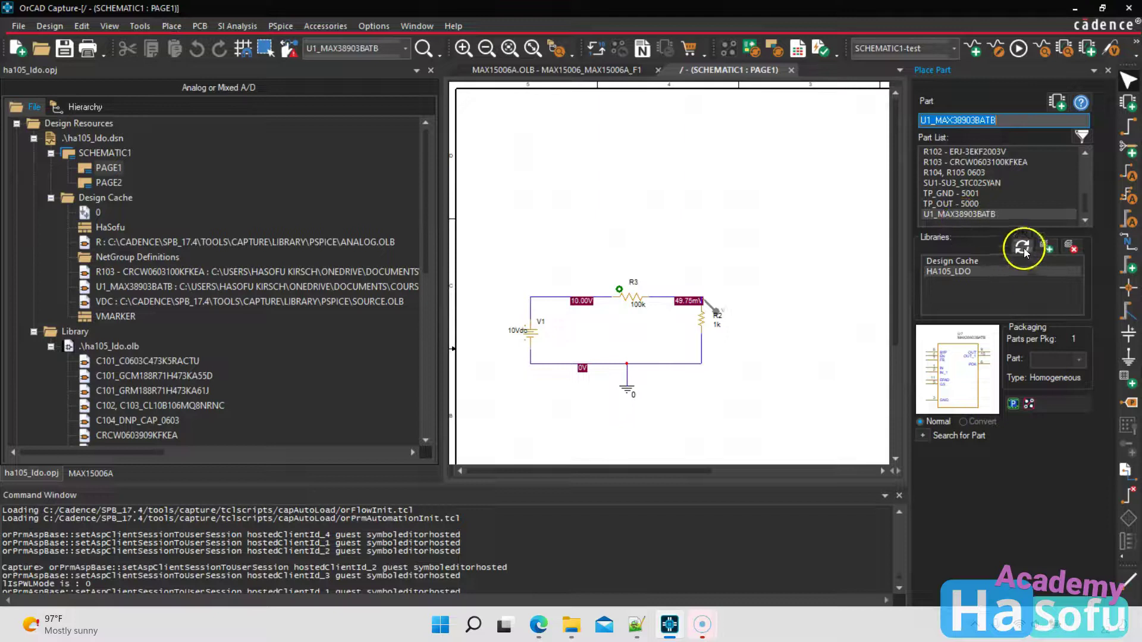
pyautogui.click(1023, 249)
pyautogui.click(563, 359)
# Place the MAX15006A regulator as U1 above the test circuit
pyautogui.click(946, 183)
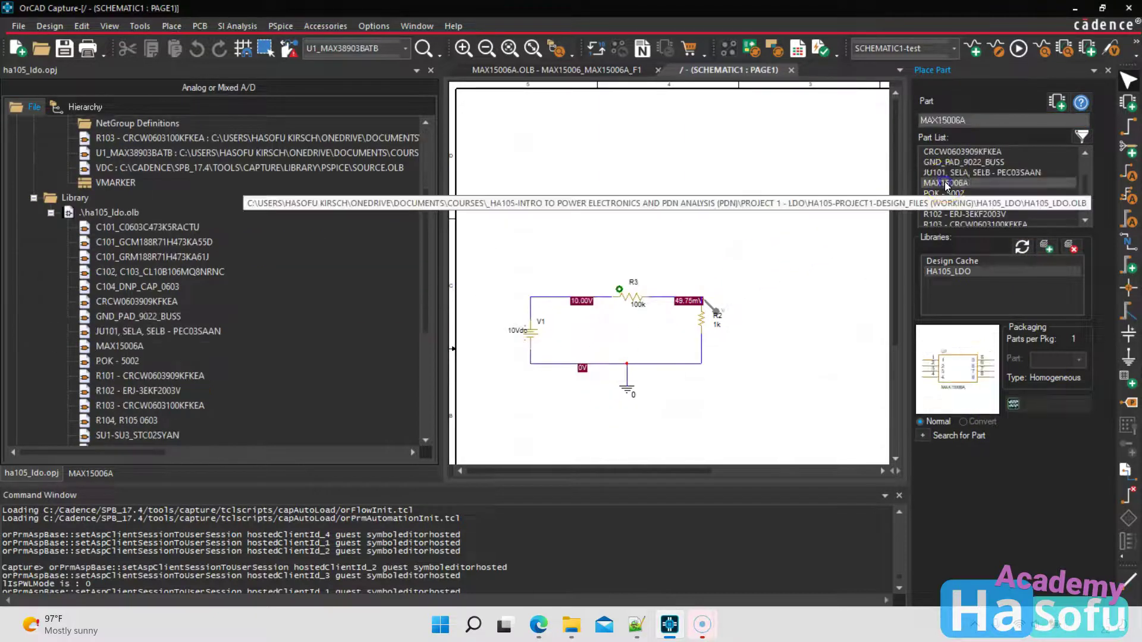
pyautogui.doubleClick(946, 183)
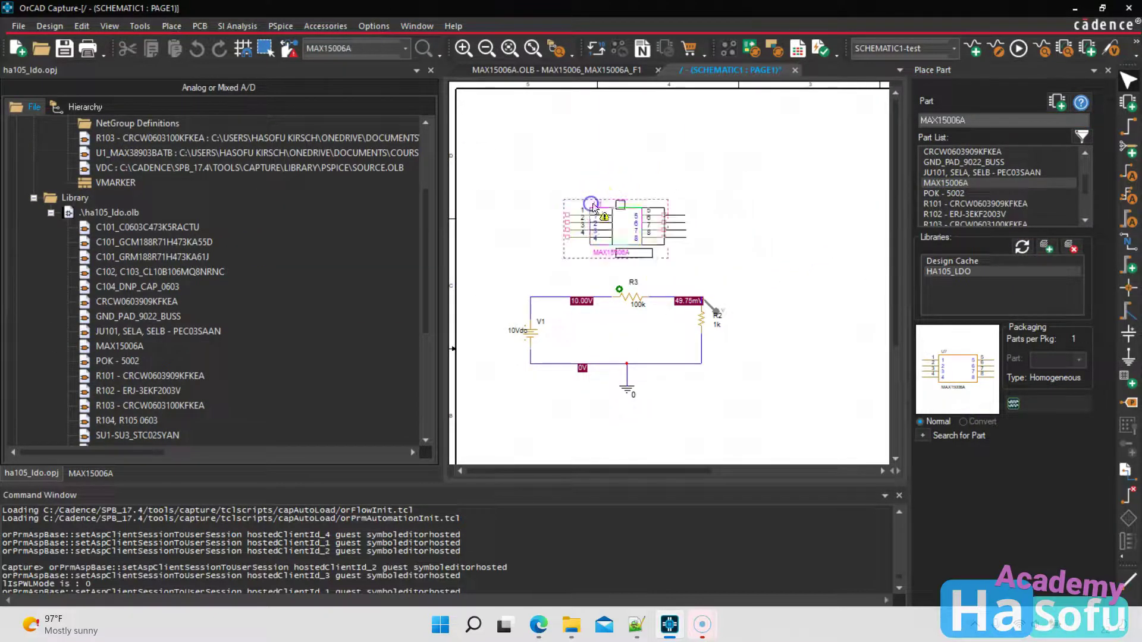
pyautogui.click(613, 209)
pyautogui.rightClick(716, 183)
pyautogui.click(737, 191)
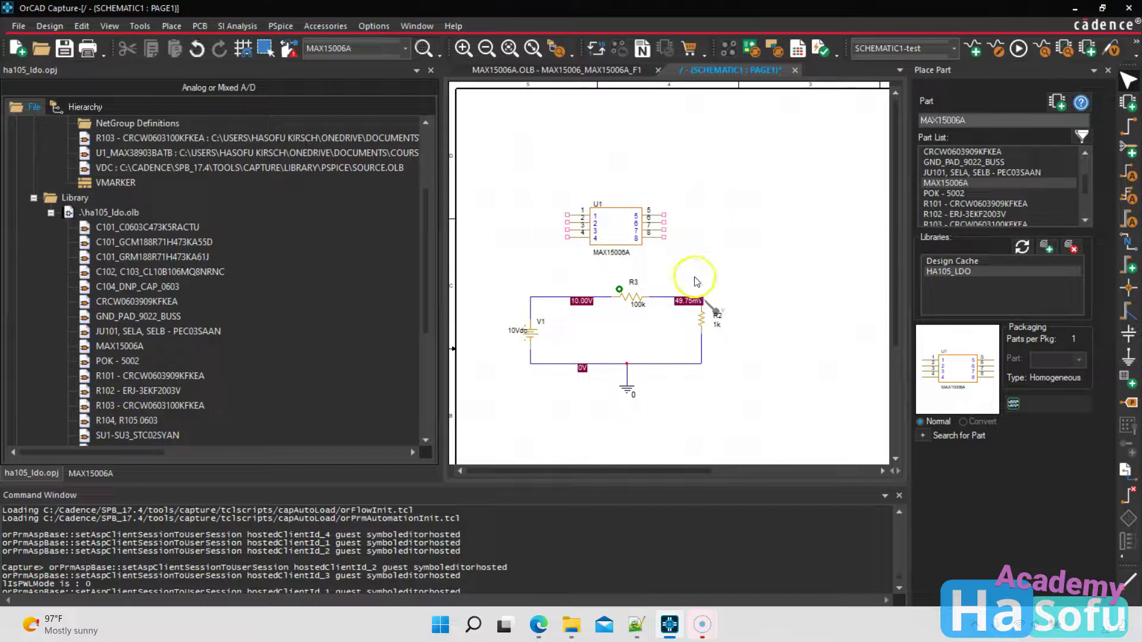
# Delete resistor R3 and its 10.00V and 49.75mV connecting wires
pyautogui.click(632, 297)
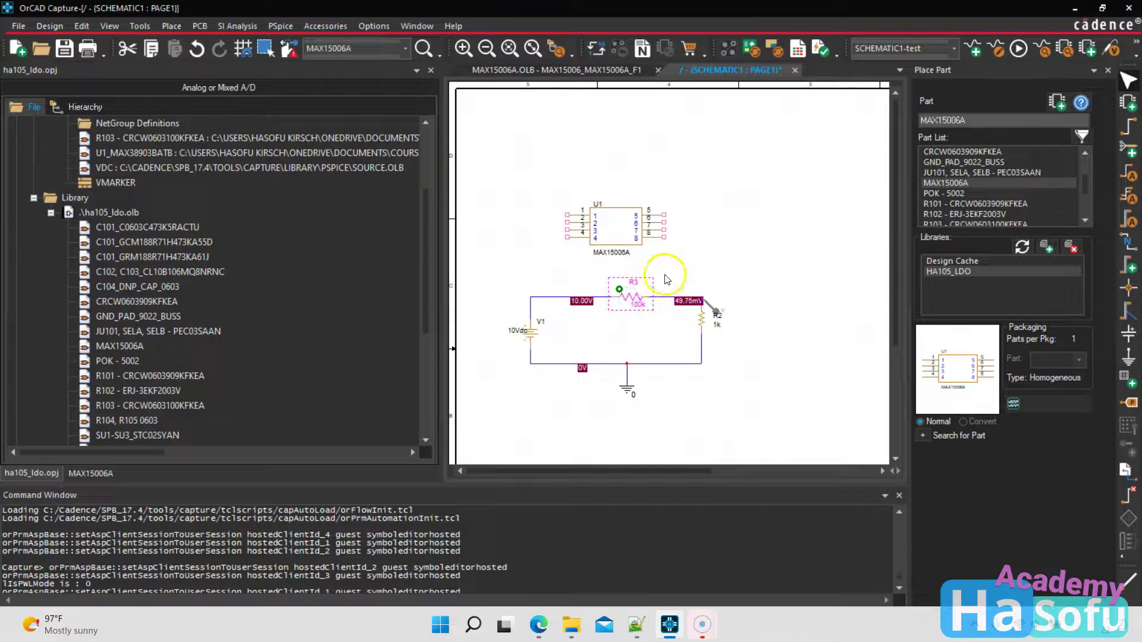
pyautogui.press('Delete')
pyautogui.click(598, 297)
pyautogui.press('Delete')
pyautogui.click(660, 296)
pyautogui.press('Delete')
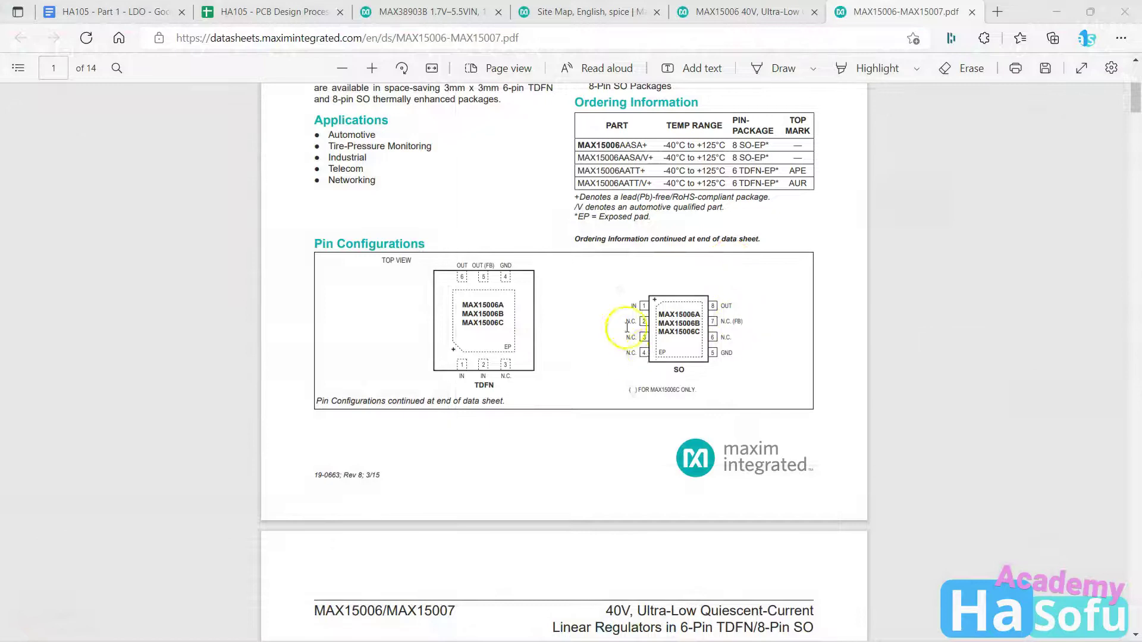
# Zoom into the MAX15006 datasheet's pin configuration diagrams, then return to OrCAD Capture
pyautogui.scroll(3, 543, 323)
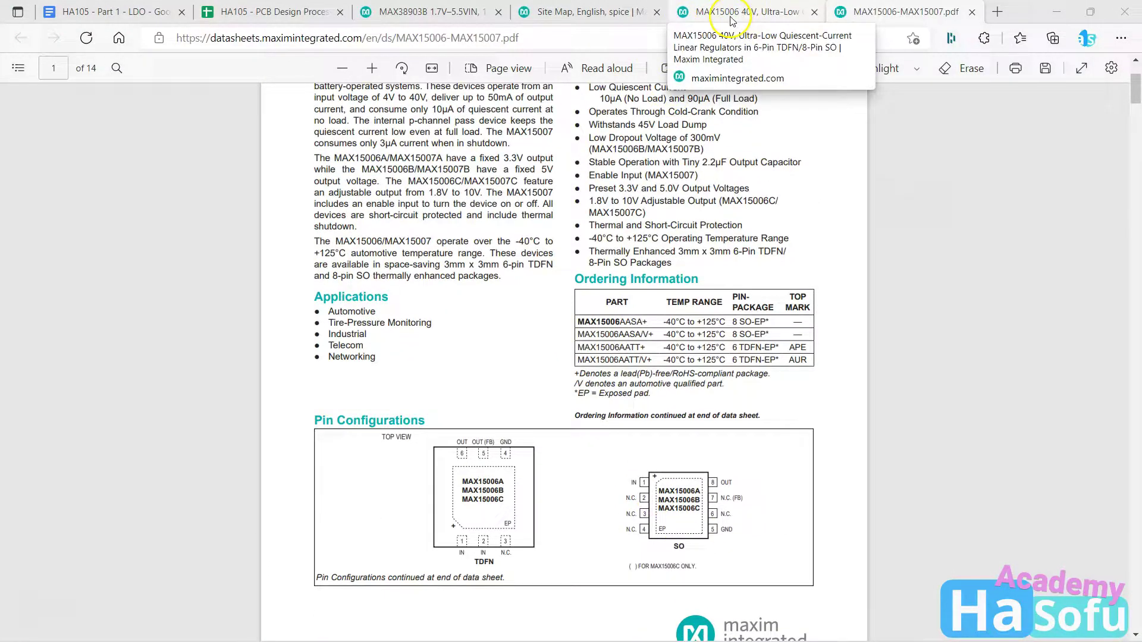
pyautogui.scroll(-3, 666, 342)
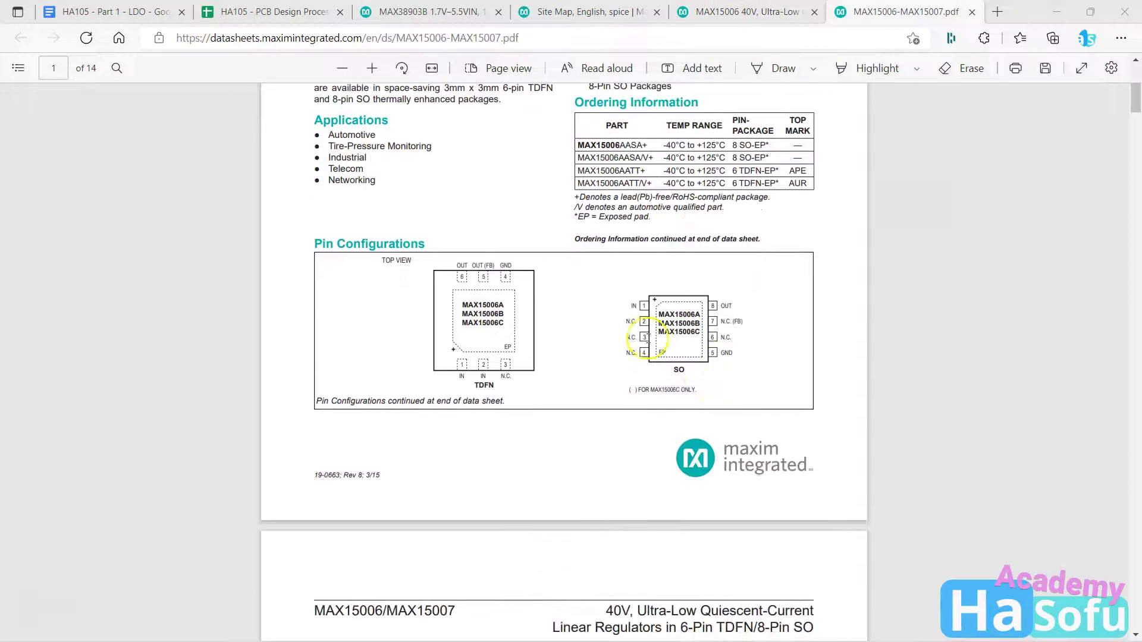
pyautogui.click(927, 410)
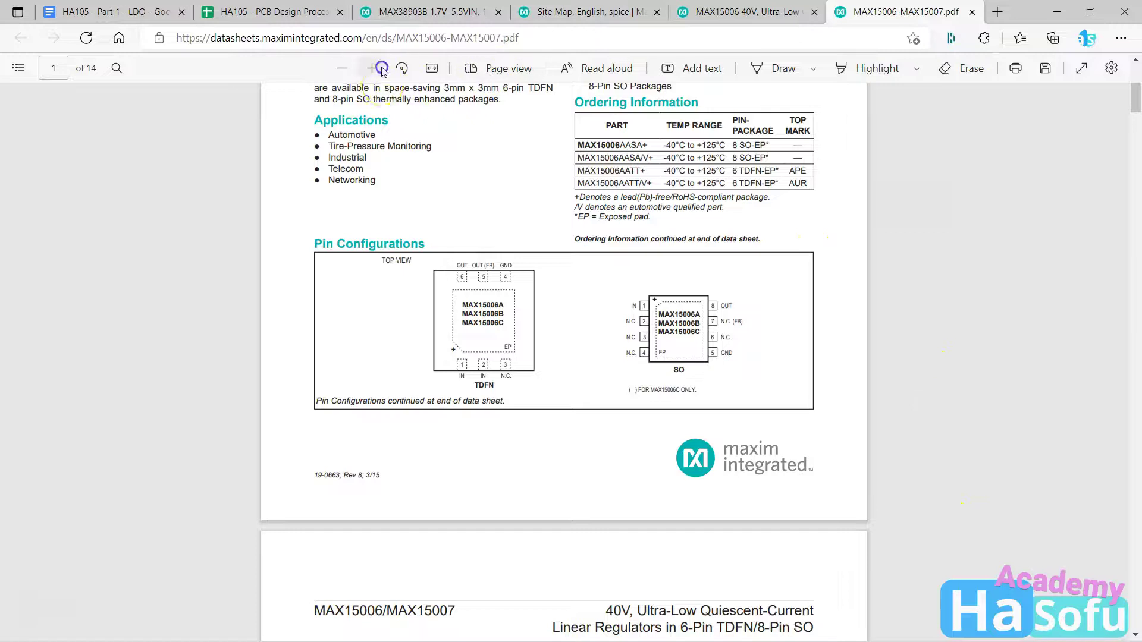
pyautogui.scroll(5, 864, 455)
pyautogui.scroll(-4, 860, 455)
pyautogui.scroll(2, 773, 535)
pyautogui.moveTo(630, 635); pyautogui.dragTo(717, 635)
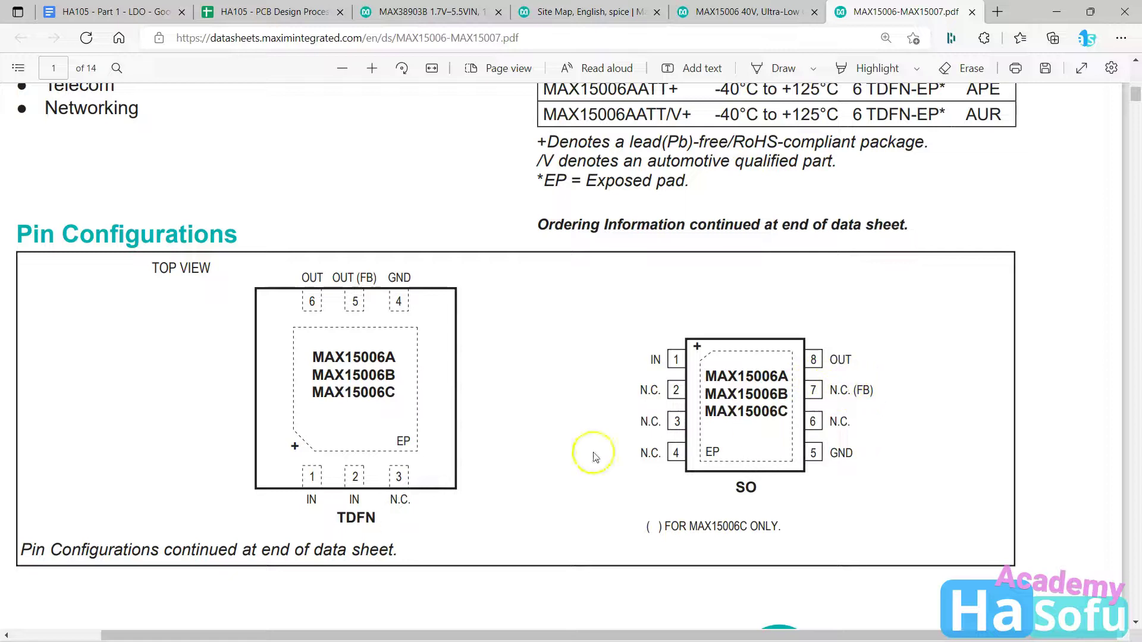
pyautogui.moveTo(491, 608)
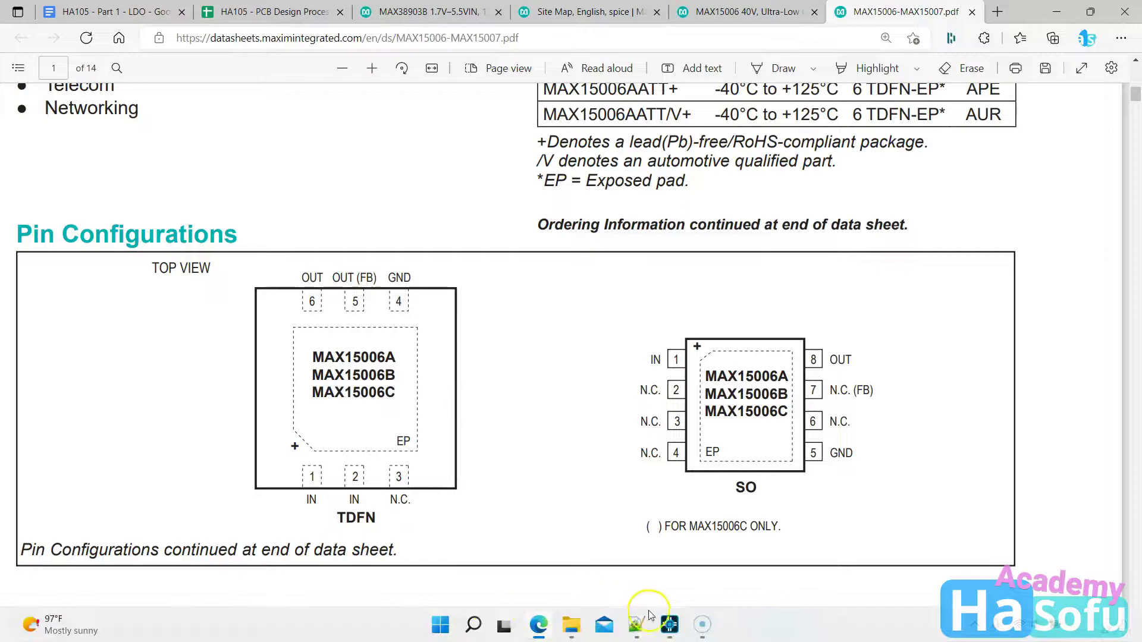
pyautogui.click(670, 624)
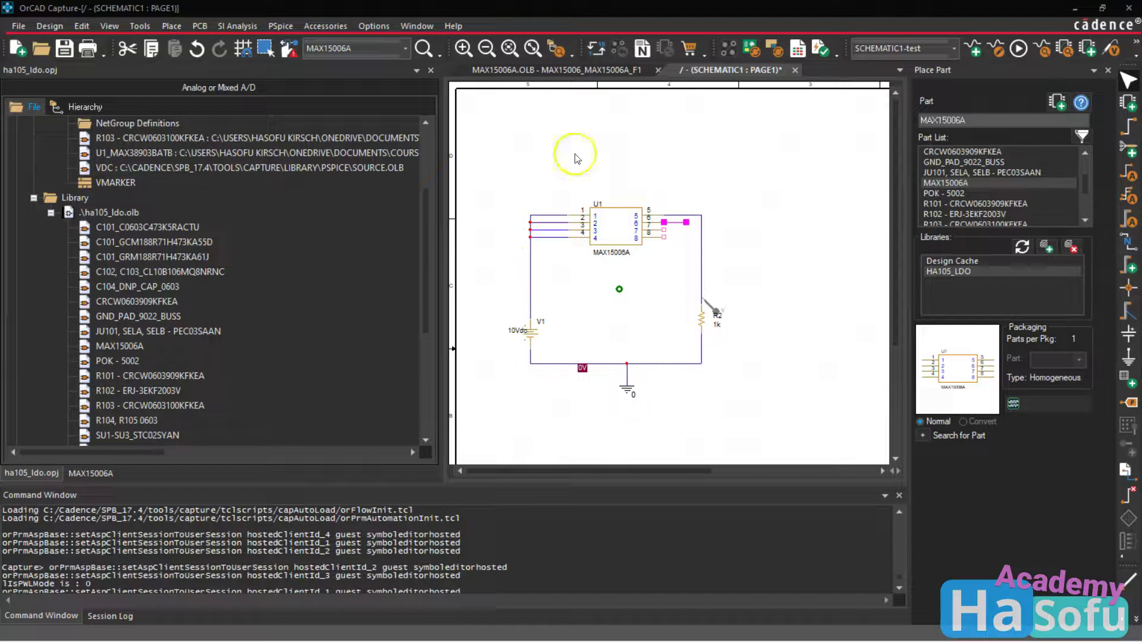
# Delete the wires on U1 pins 4, 3 and 2
pyautogui.click(527, 192)
pyautogui.scroll(1, 767, 411)
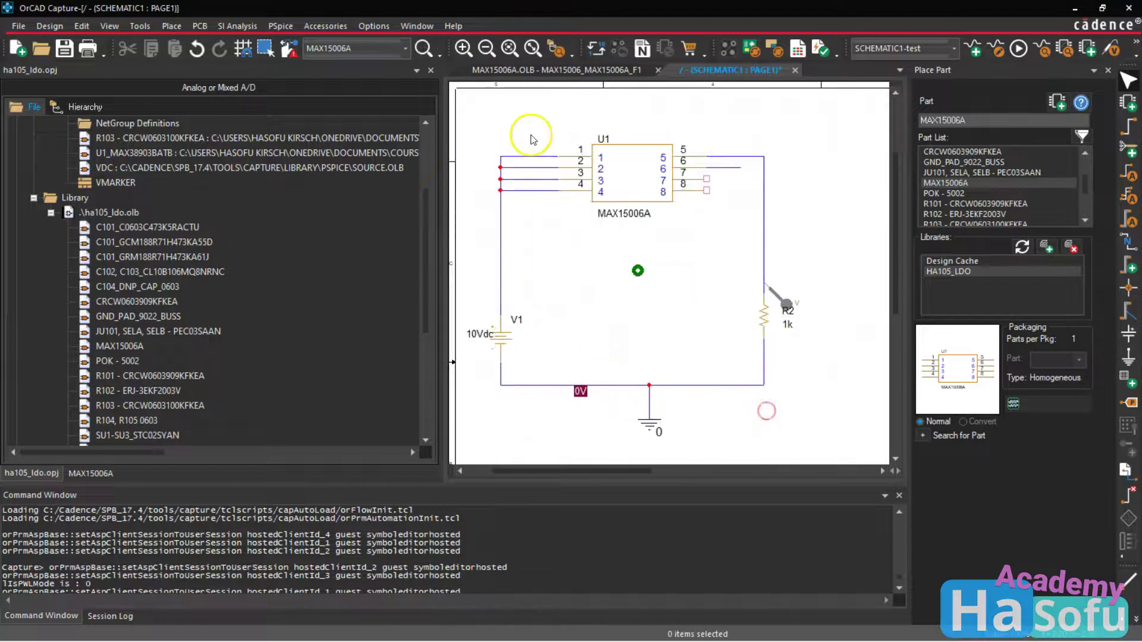
pyautogui.click(539, 190)
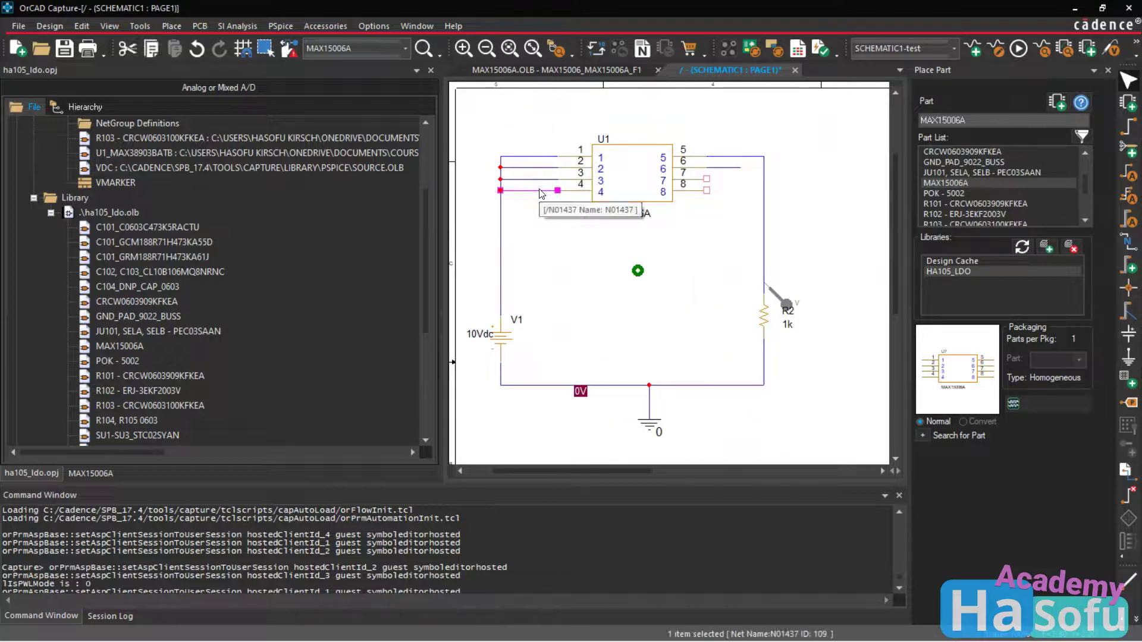
pyautogui.press('Delete')
pyautogui.click(540, 186)
pyautogui.press('Delete')
pyautogui.click(541, 185)
pyautogui.press('Delete')
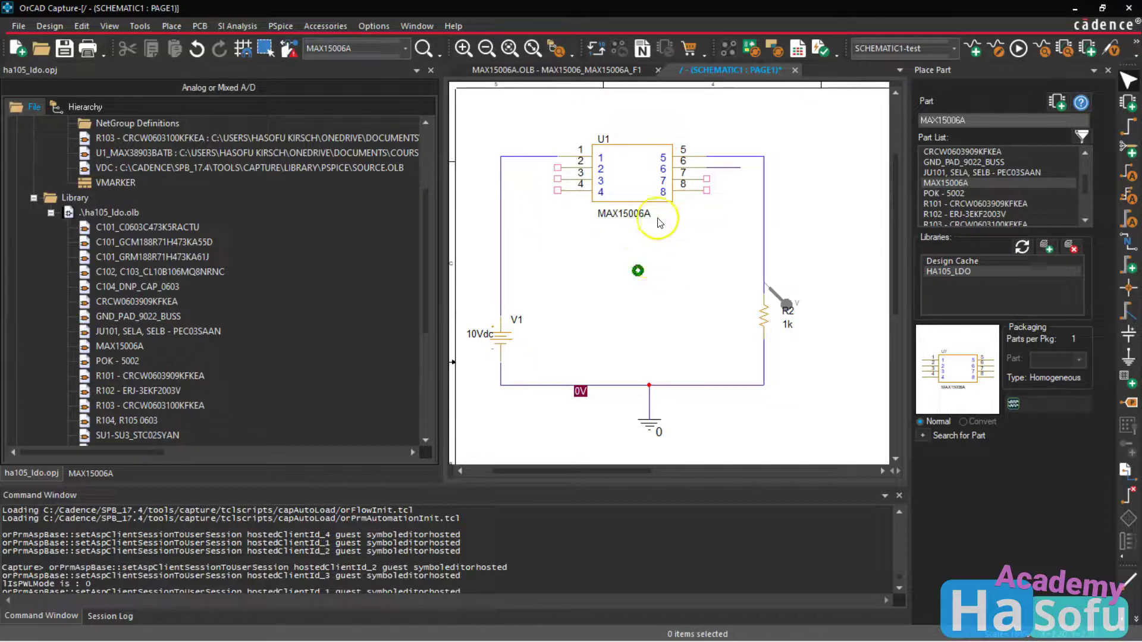
# Delete the wires on U1 pins 6 and 5, then save the schematic
pyautogui.click(735, 177)
pyautogui.press('Delete')
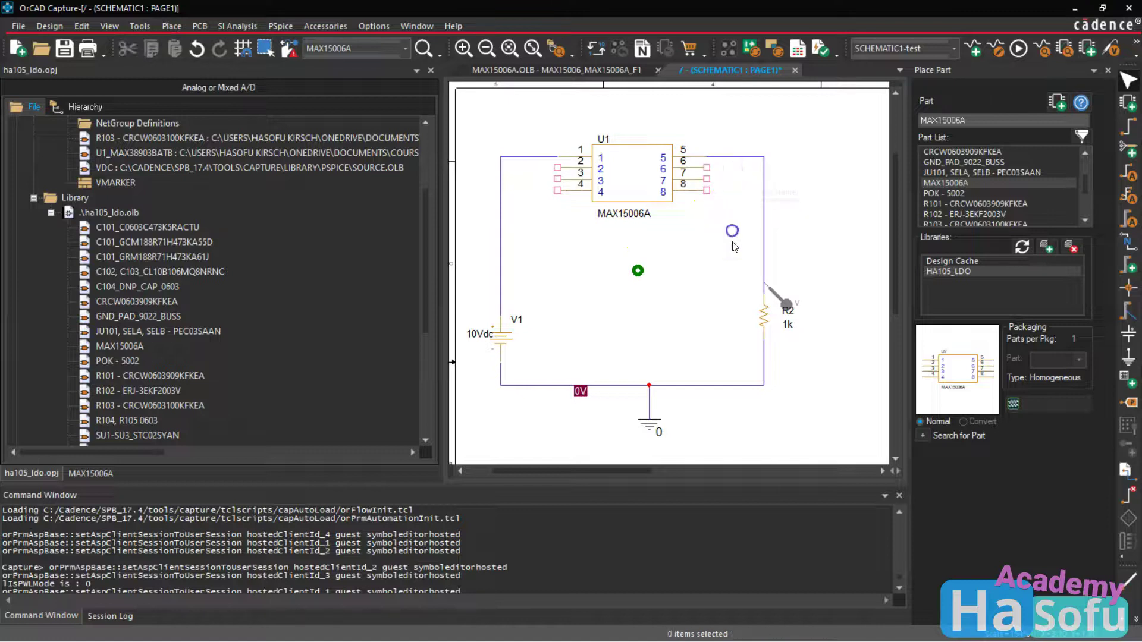
pyautogui.scroll(1, 735, 238)
pyautogui.scroll(1, 736, 253)
pyautogui.click(688, 231)
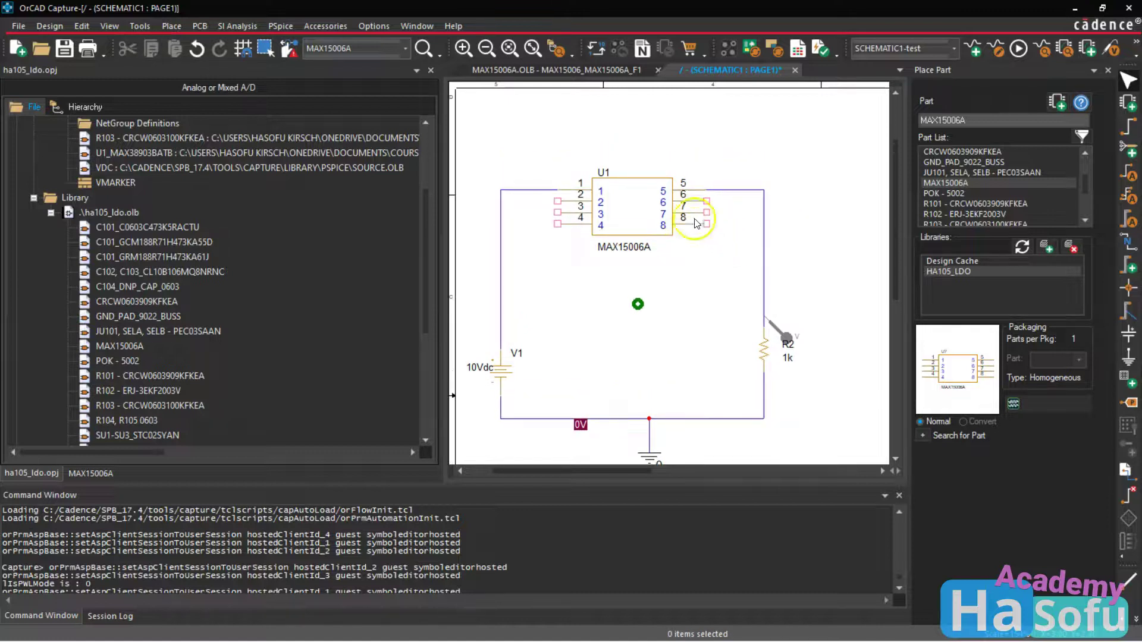
pyautogui.click(729, 190)
pyautogui.press('Delete')
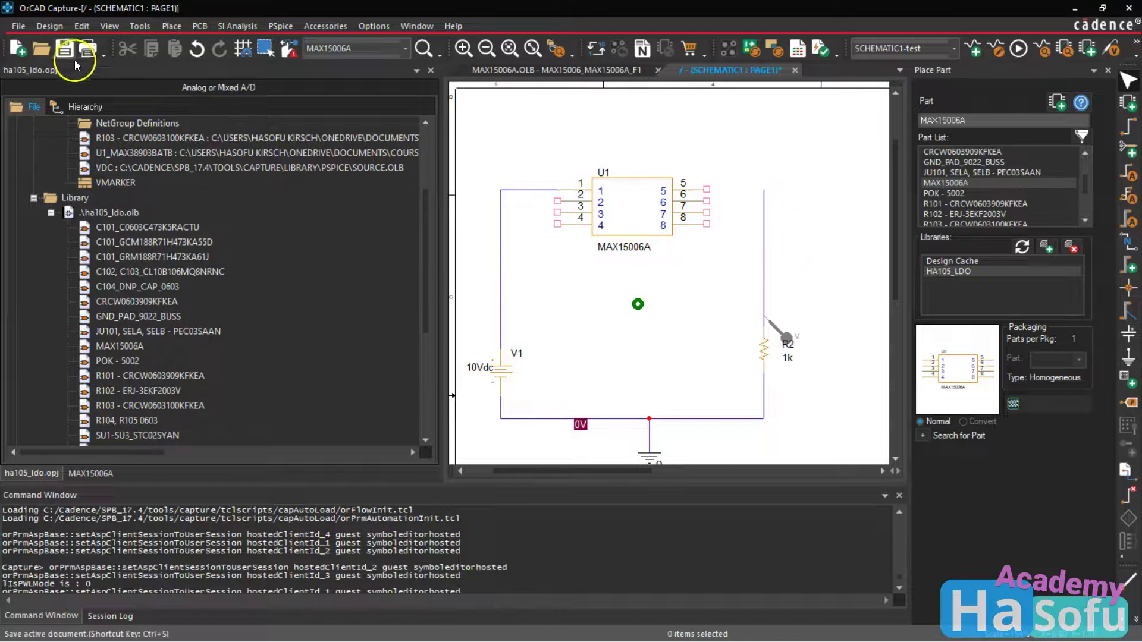
pyautogui.click(66, 51)
pyautogui.scroll(-2, 288, 262)
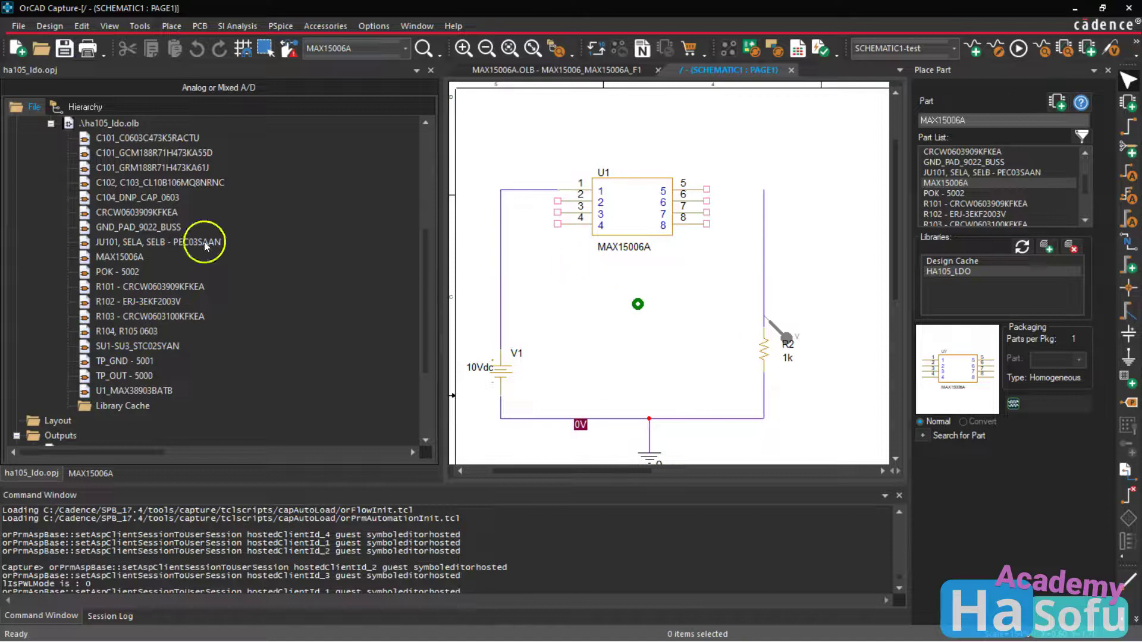
# Open the MAX15006A symbol in the part editor and move pin 8 above pin 5
pyautogui.scroll(2, 111, 342)
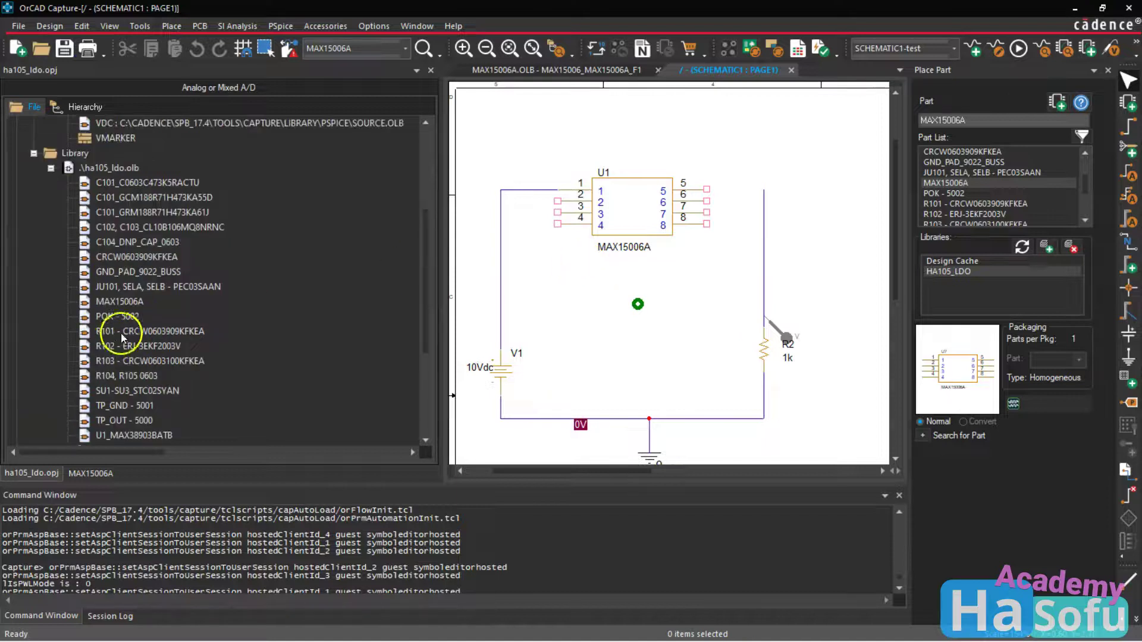
pyautogui.doubleClick(113, 301)
pyautogui.doubleClick(119, 316)
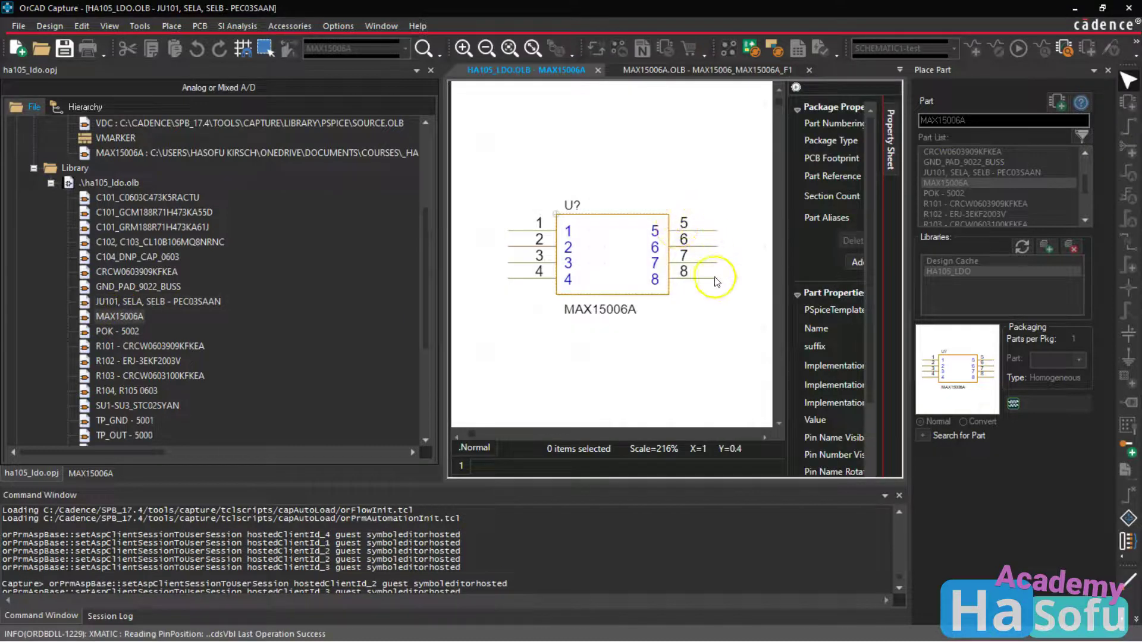
pyautogui.click(711, 269)
pyautogui.moveTo(711, 269)
pyautogui.mouseDown()
pyautogui.moveTo(693, 200)
pyautogui.moveTo(713, 289)
pyautogui.mouseUp()
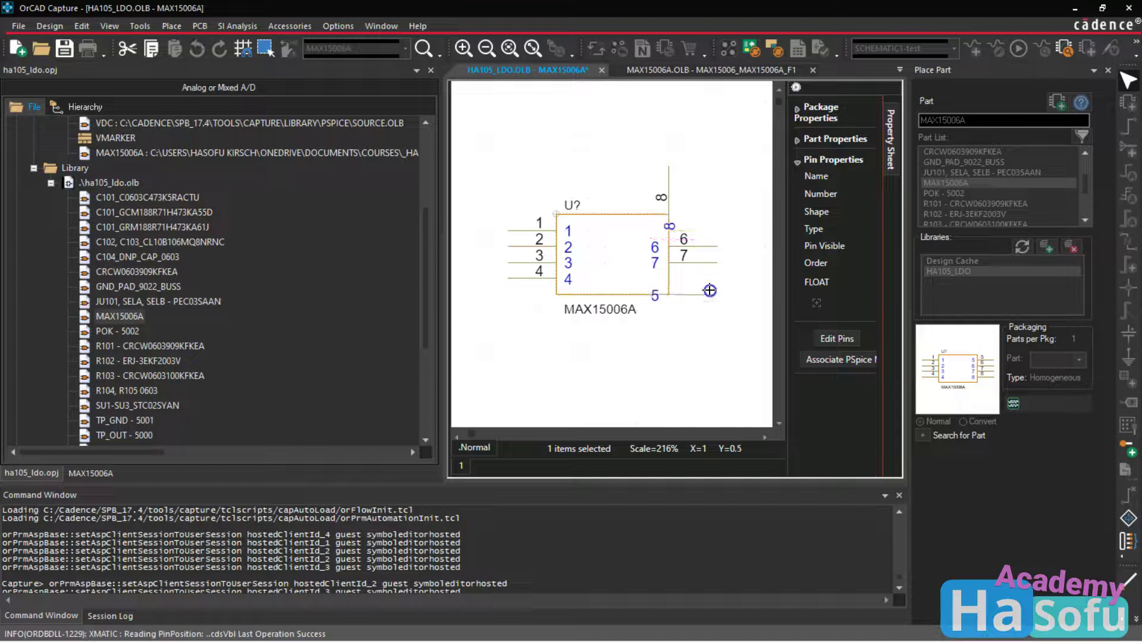
# Reposition pins 6, 7 and 8 so the right side reads 8, 7, 6, 5 from the top
pyautogui.moveTo(709, 247); pyautogui.dragTo(704, 231)
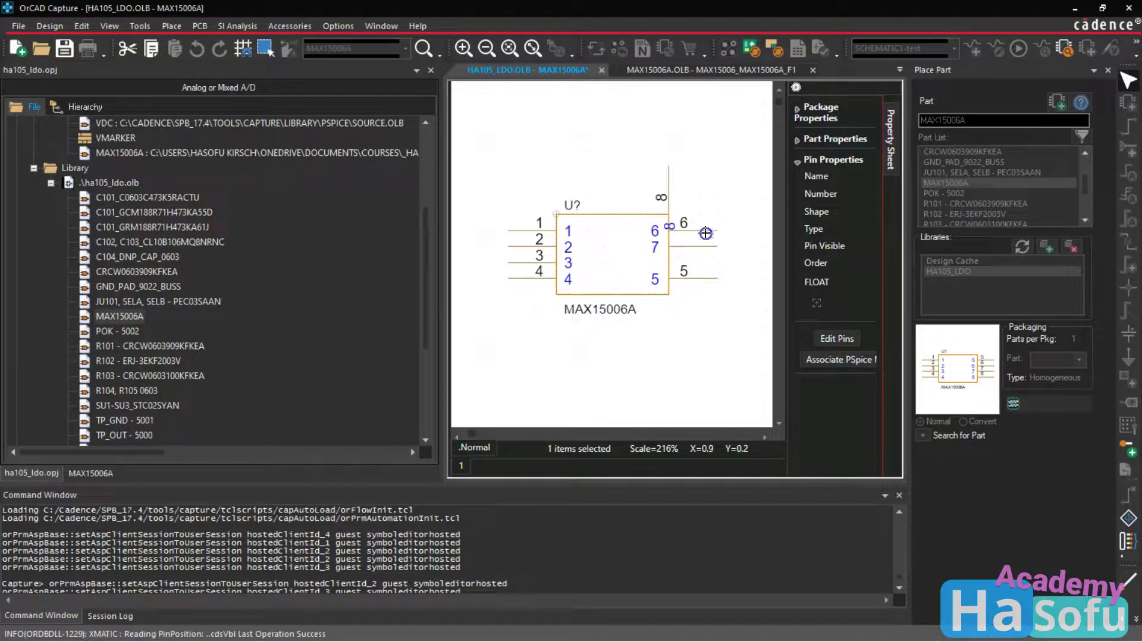
pyautogui.moveTo(626, 178); pyautogui.dragTo(611, 179)
pyautogui.moveTo(713, 239); pyautogui.dragTo(712, 254)
pyautogui.moveTo(621, 178); pyautogui.dragTo(667, 215)
pyautogui.moveTo(667, 172); pyautogui.dragTo(709, 228)
pyautogui.click(732, 191)
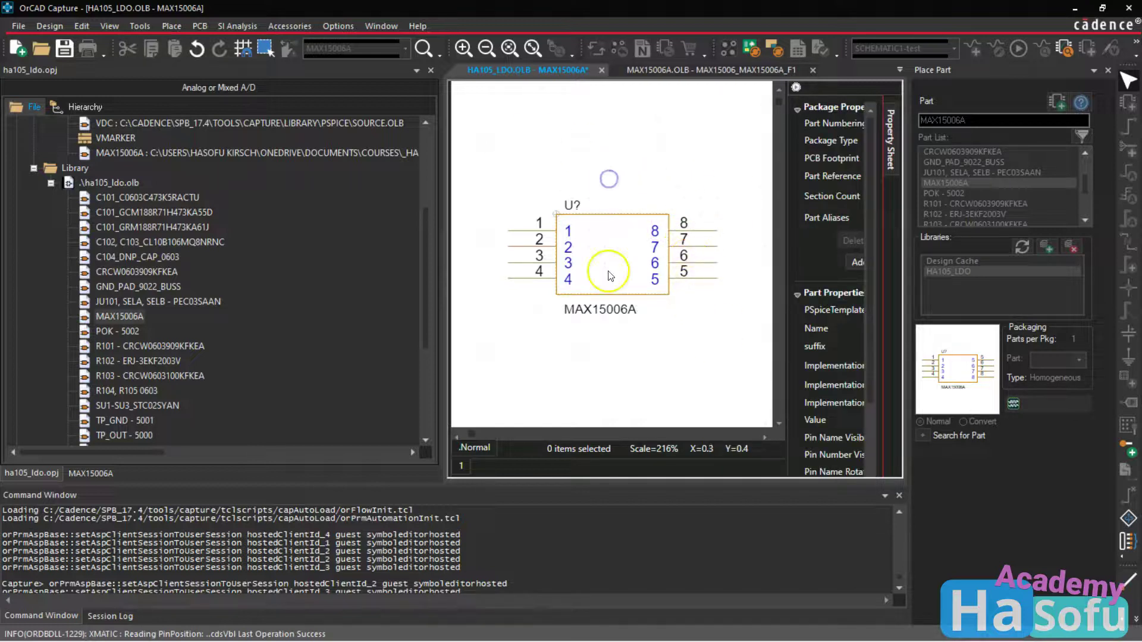
# Save the HA105_LDO part library
pyautogui.rightClick(538, 71)
pyautogui.click(567, 90)
pyautogui.click(565, 89)
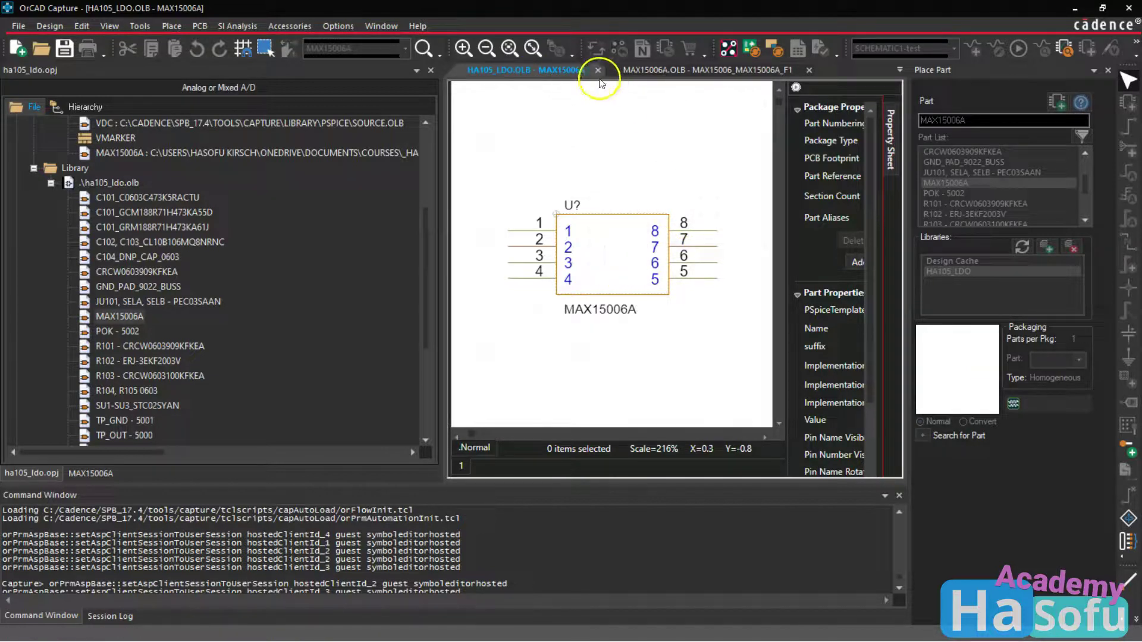
# Close the MAX15006A and JU101 part editor windows
pyautogui.click(598, 70)
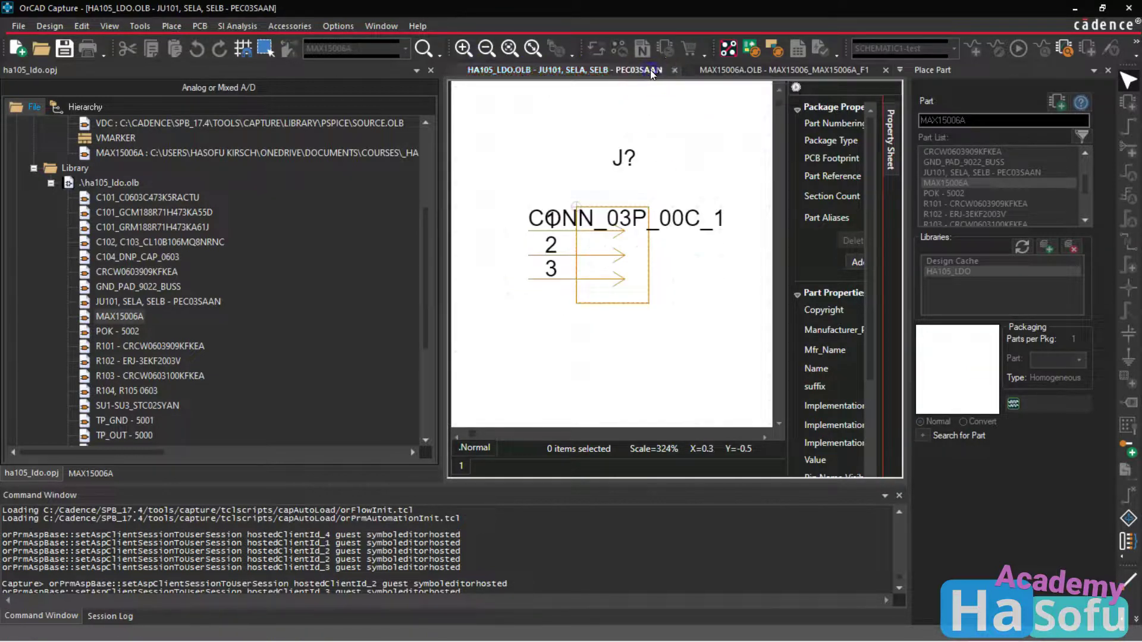
pyautogui.click(676, 70)
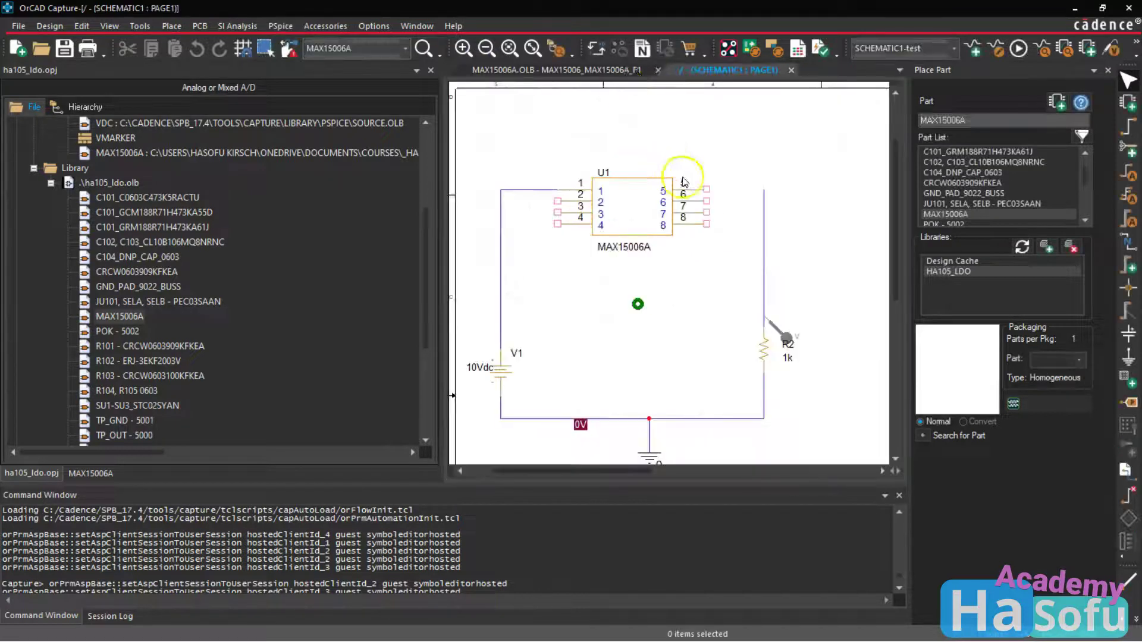
pyautogui.click(586, 70)
pyautogui.click(659, 71)
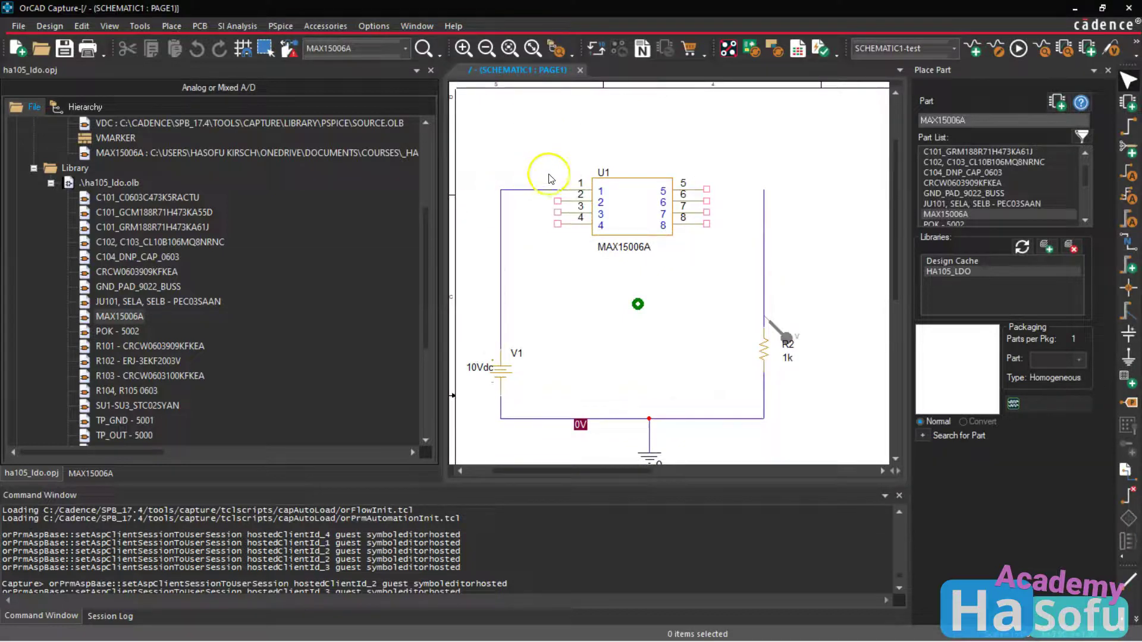
# Delete the MAX15006A part U1 from the schematic
pyautogui.rightClick(659, 197)
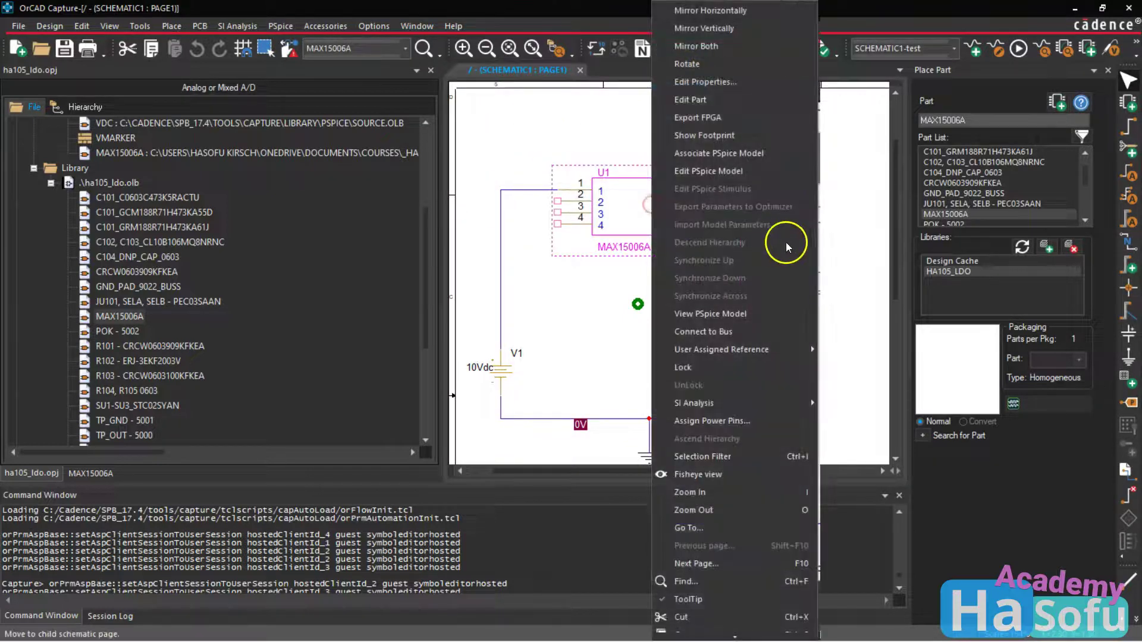
pyautogui.click(788, 295)
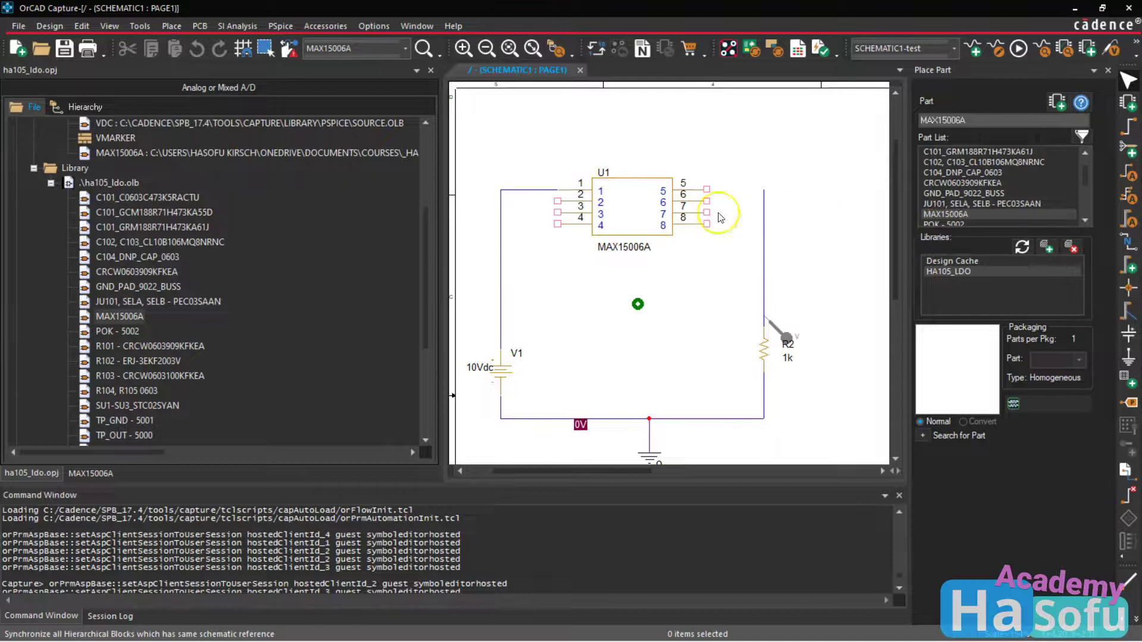
pyautogui.scroll(4, 187, 193)
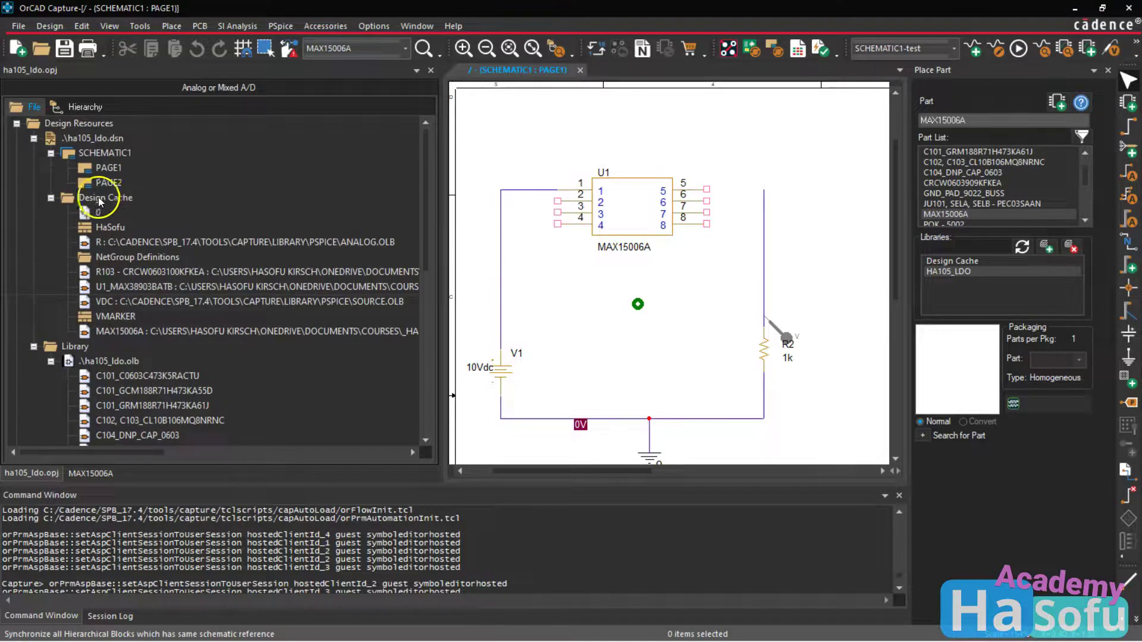
pyautogui.click(641, 215)
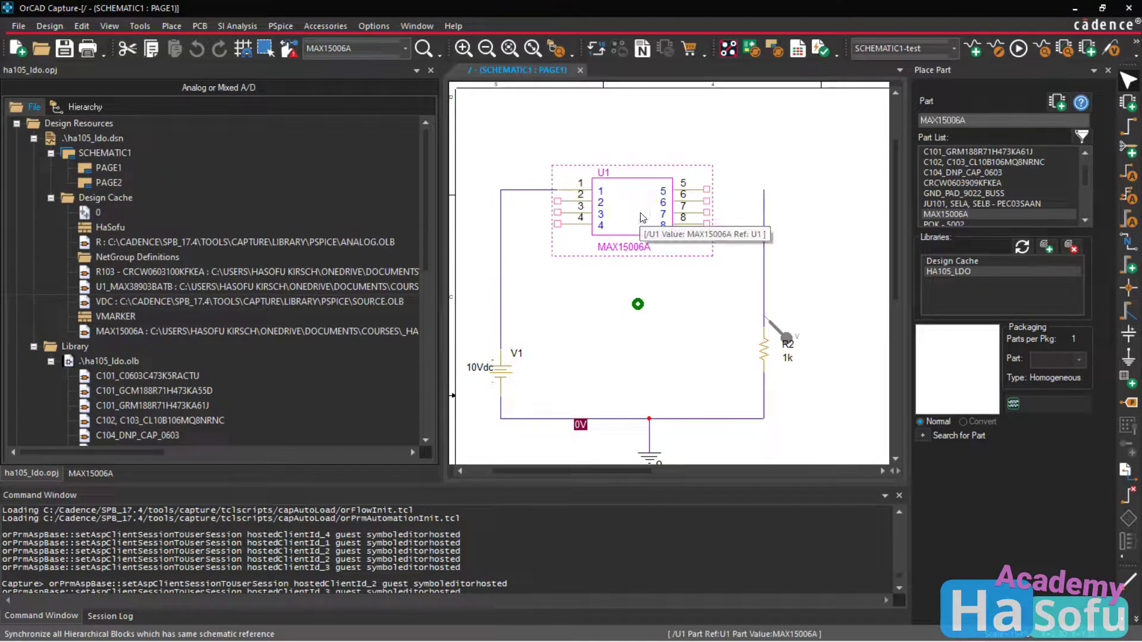
pyautogui.press('Delete')
pyautogui.click(512, 145)
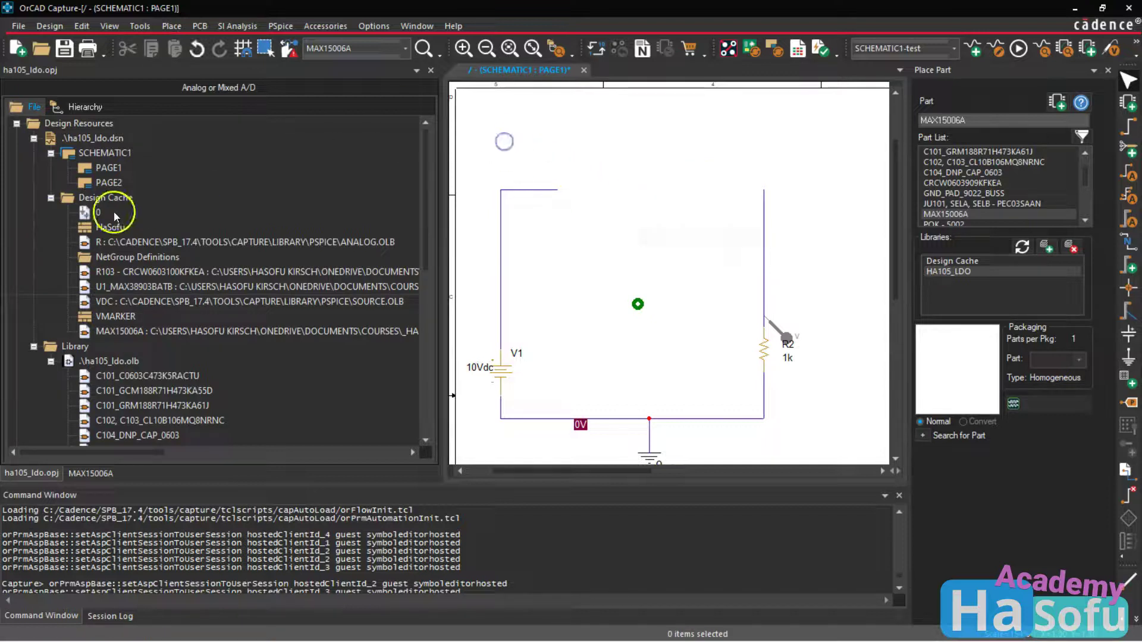
# Clean up the Design Cache, accepting both prompts, and refresh the project libraries
pyautogui.click(119, 197)
pyautogui.rightClick(119, 197)
pyautogui.click(208, 205)
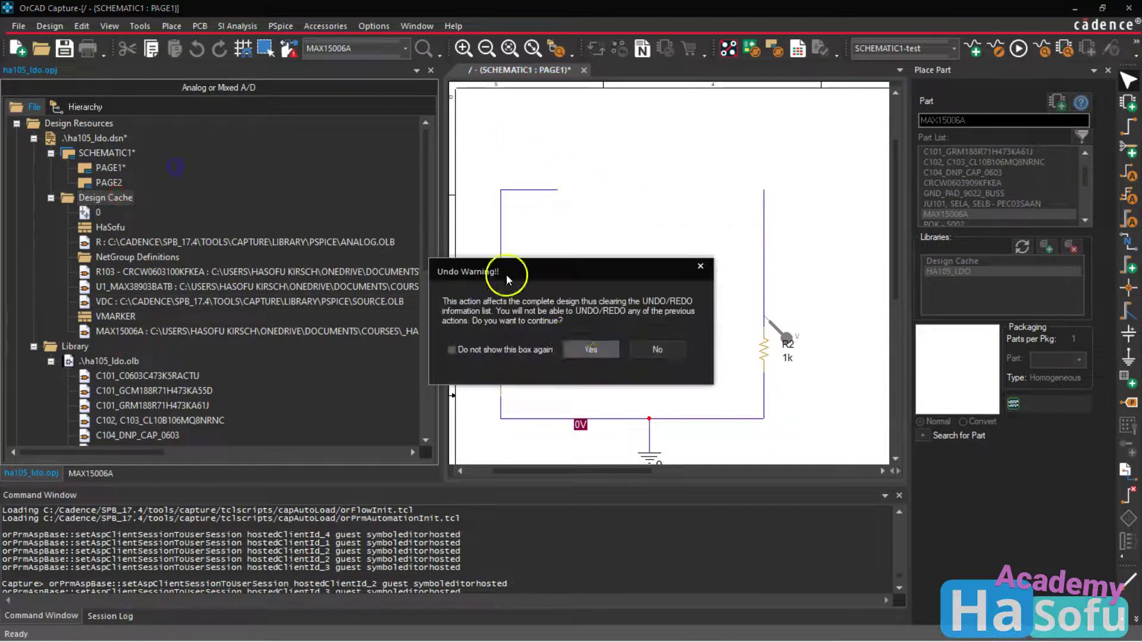
pyautogui.click(584, 350)
pyautogui.click(575, 362)
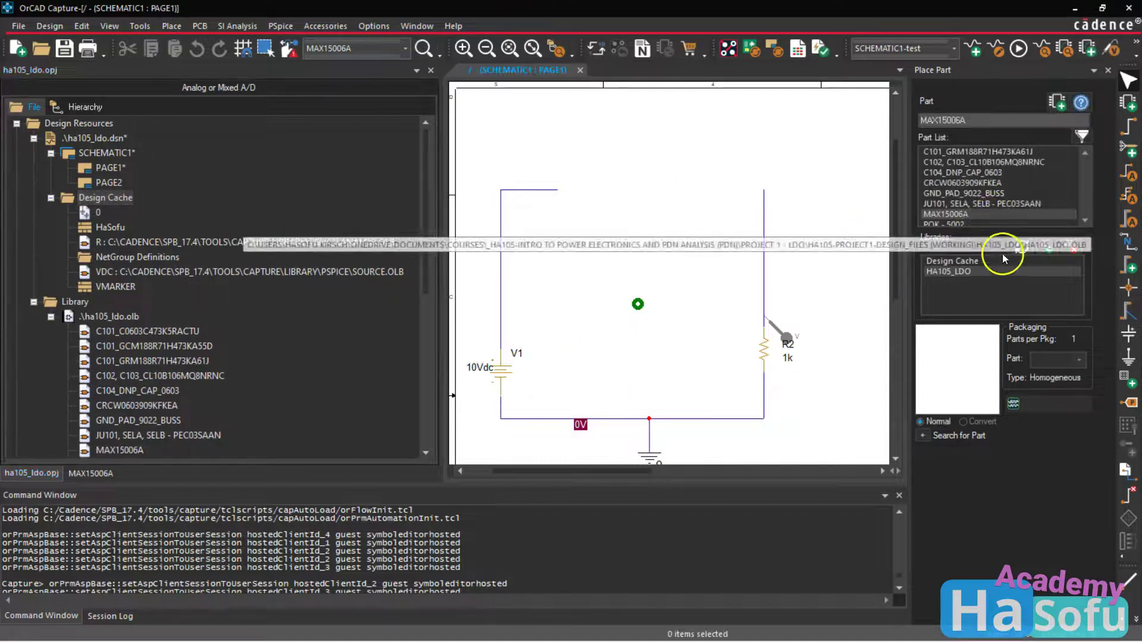
pyautogui.click(1025, 247)
pyautogui.click(566, 359)
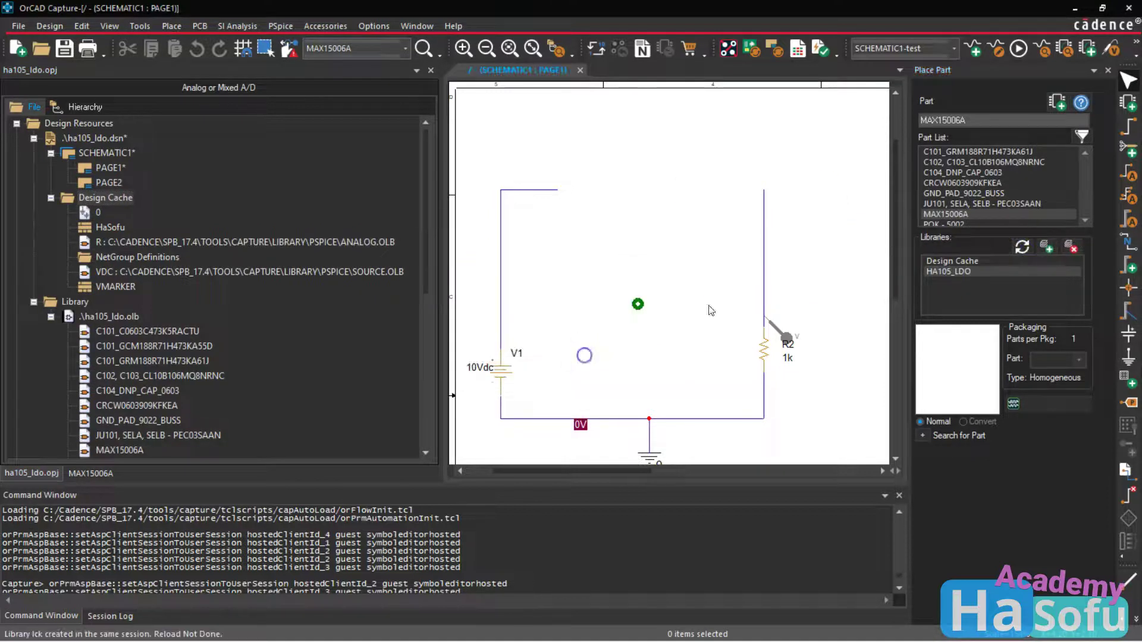
# Place a new MAX15006A at the top of the circuit and end placement mode
pyautogui.doubleClick(945, 215)
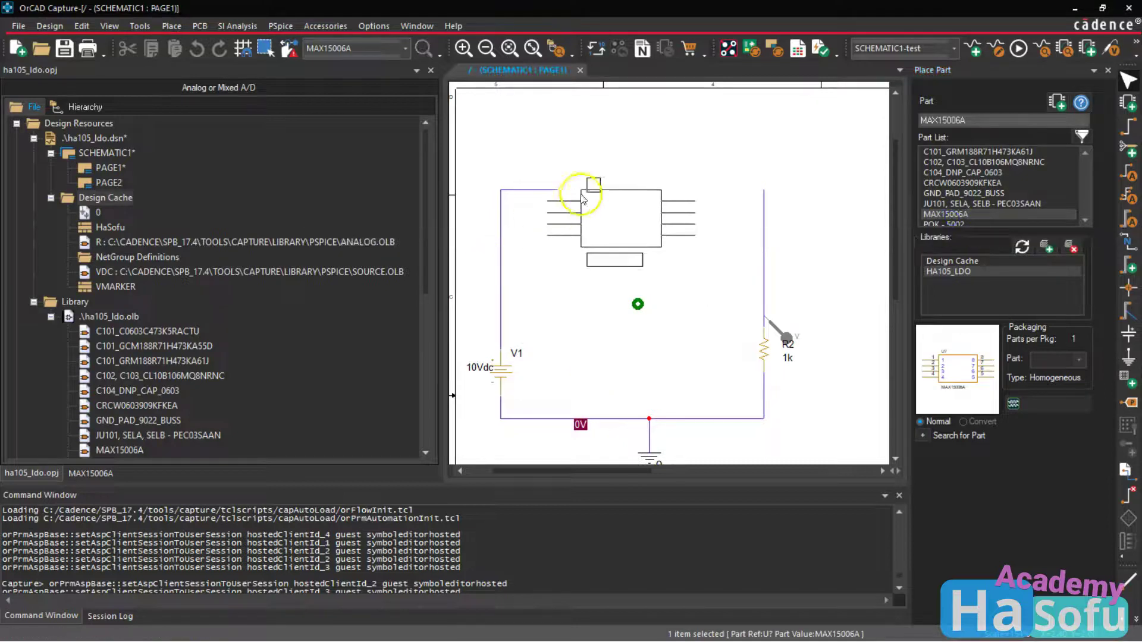
pyautogui.click(588, 185)
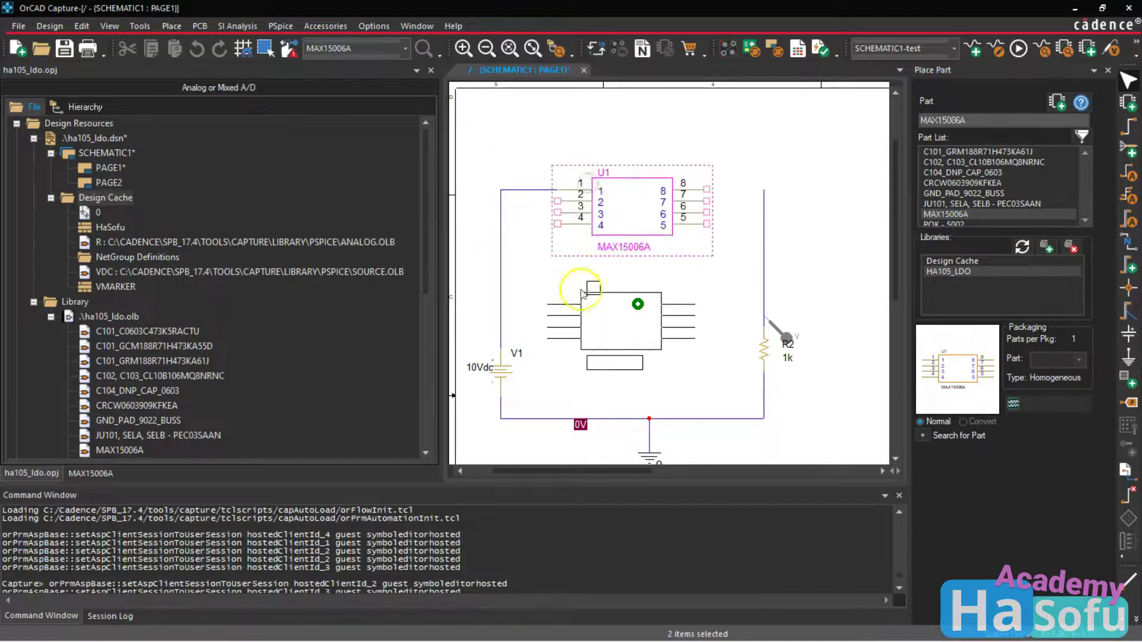
pyautogui.rightClick(626, 306)
pyautogui.click(650, 314)
pyautogui.click(652, 319)
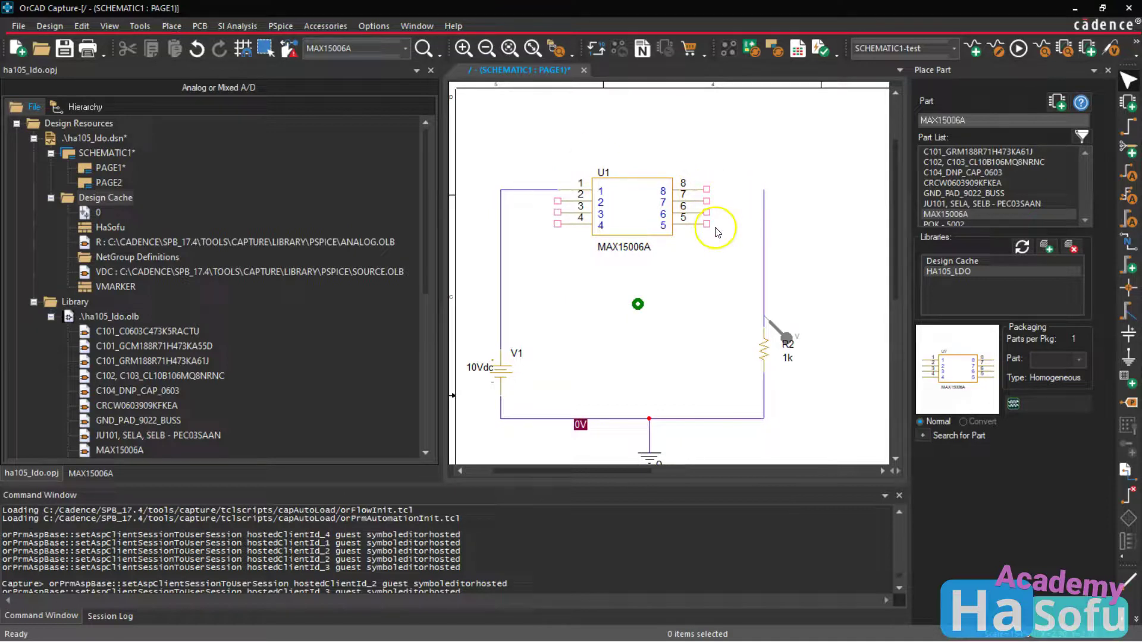
# Wire U1 pin 8 to the right-hand 1k resistor branch
pyautogui.press('w')
pyautogui.click(764, 191)
pyautogui.click(707, 188)
pyautogui.press('Escape')
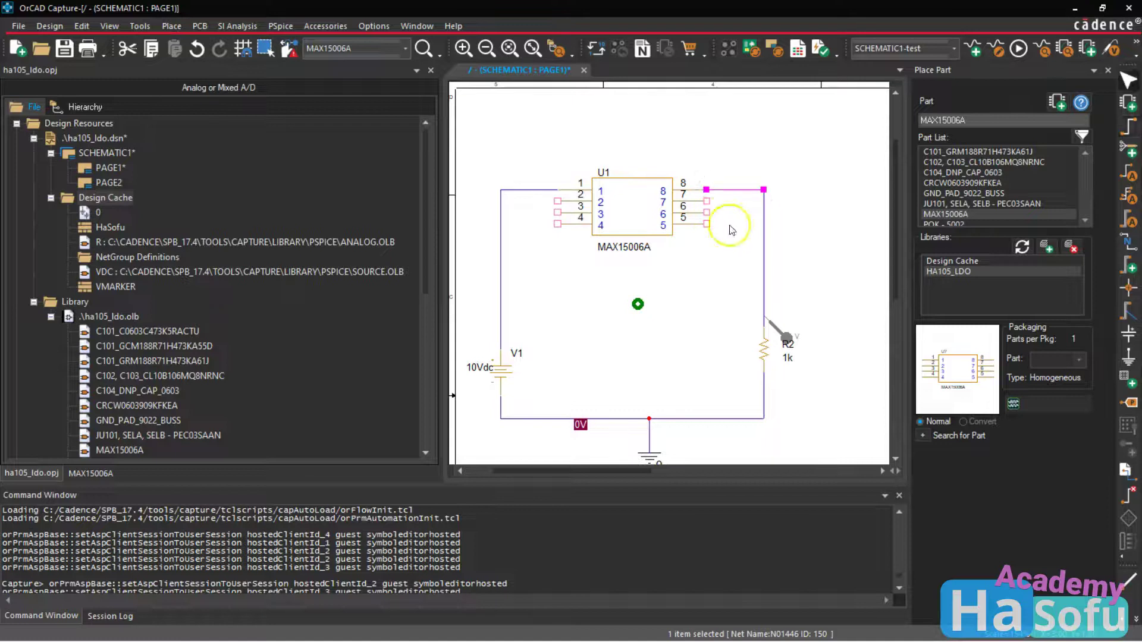
pyautogui.click(719, 235)
# Wire U1 pin 5 down to the bottom ground wire and dismiss the warning
pyautogui.press('w')
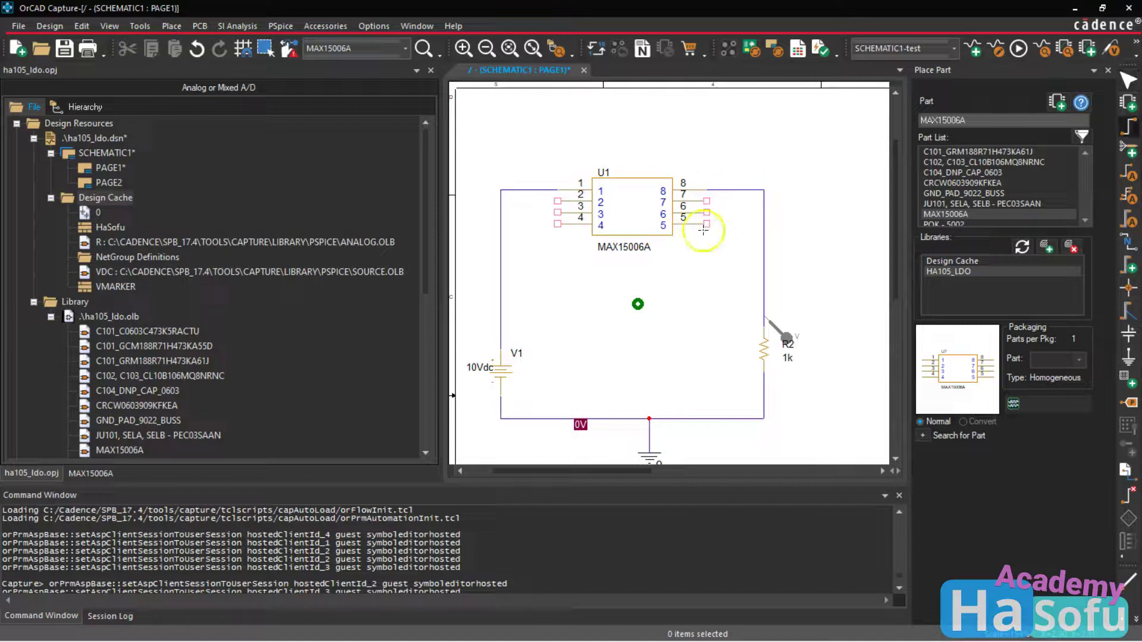
pyautogui.click(707, 224)
pyautogui.click(707, 419)
pyautogui.press('Escape')
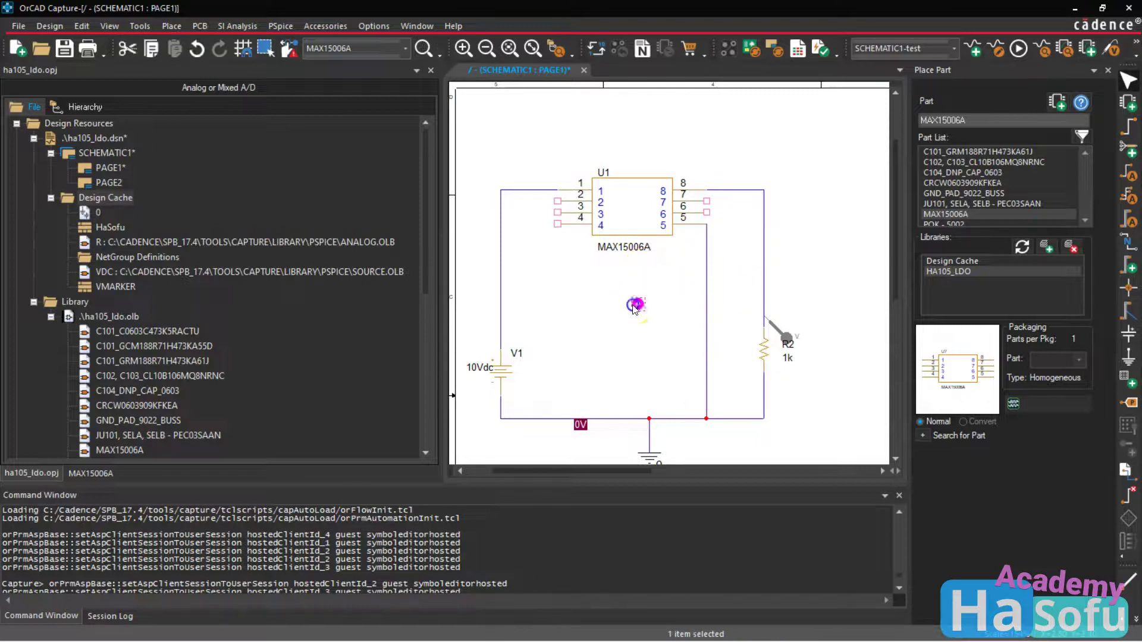
pyautogui.click(620, 302)
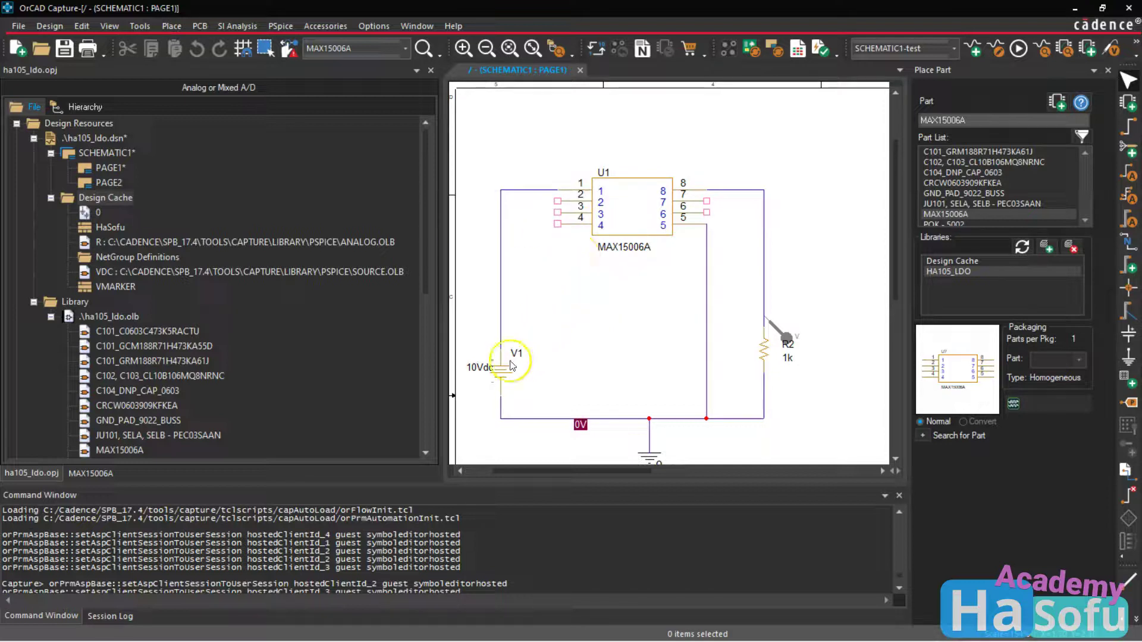
# Check the datasheet's Electrical Characteristics input voltage range and ground current, then minimize Edge
pyautogui.moveTo(499, 628)
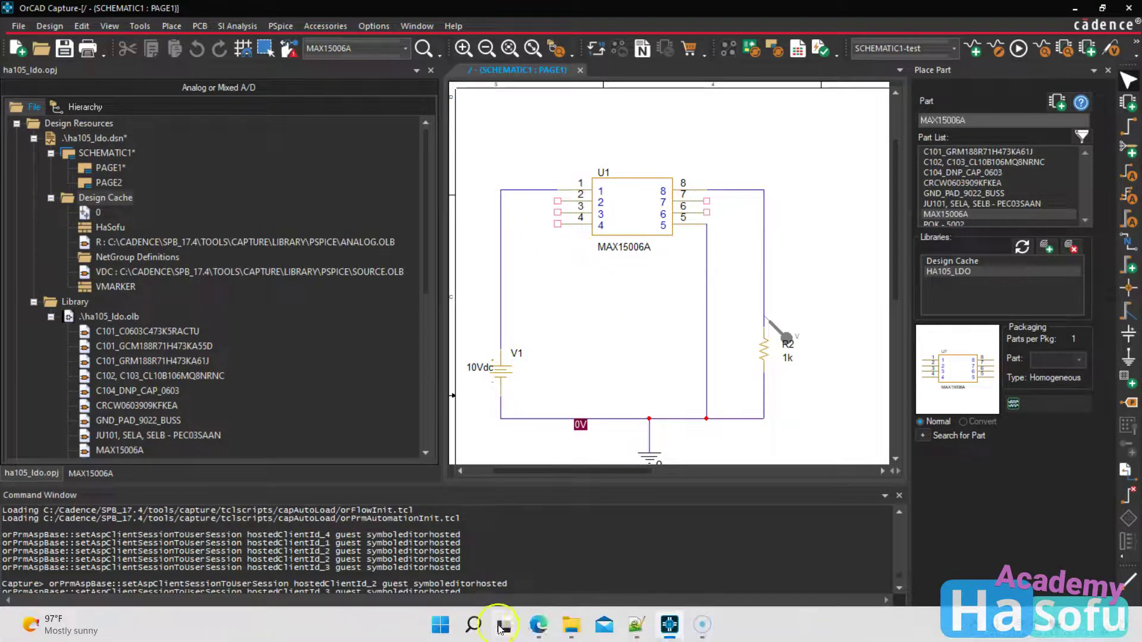
pyautogui.click(545, 630)
pyautogui.scroll(-5, 568, 345)
pyautogui.scroll(-10, 571, 356)
pyautogui.scroll(7, 571, 356)
pyautogui.scroll(-12, 571, 356)
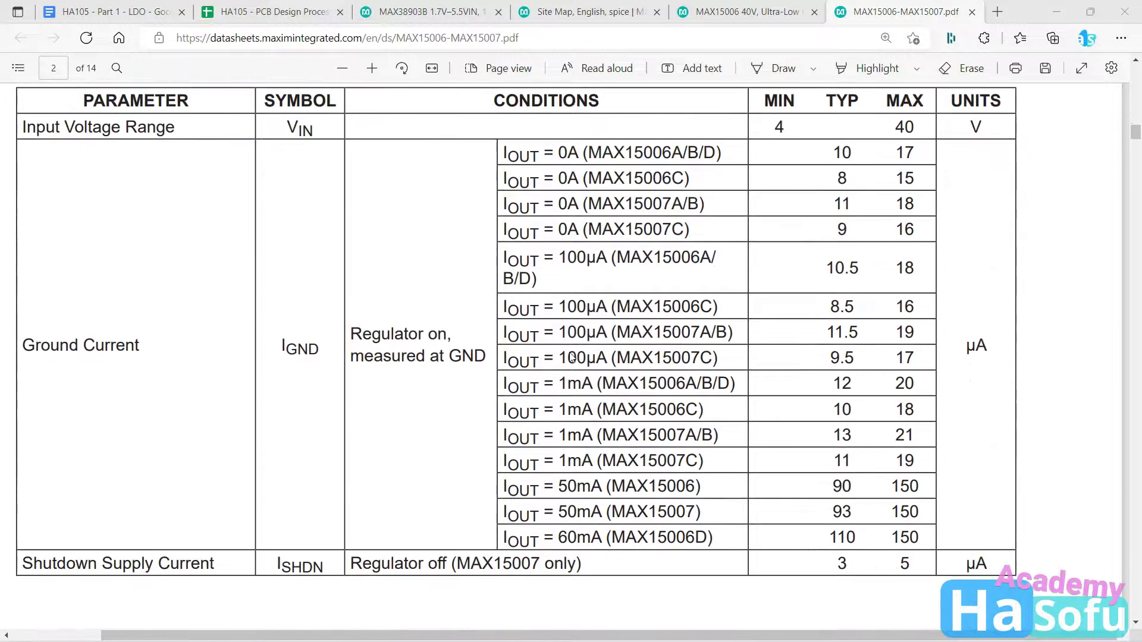
pyautogui.scroll(2, 571, 356)
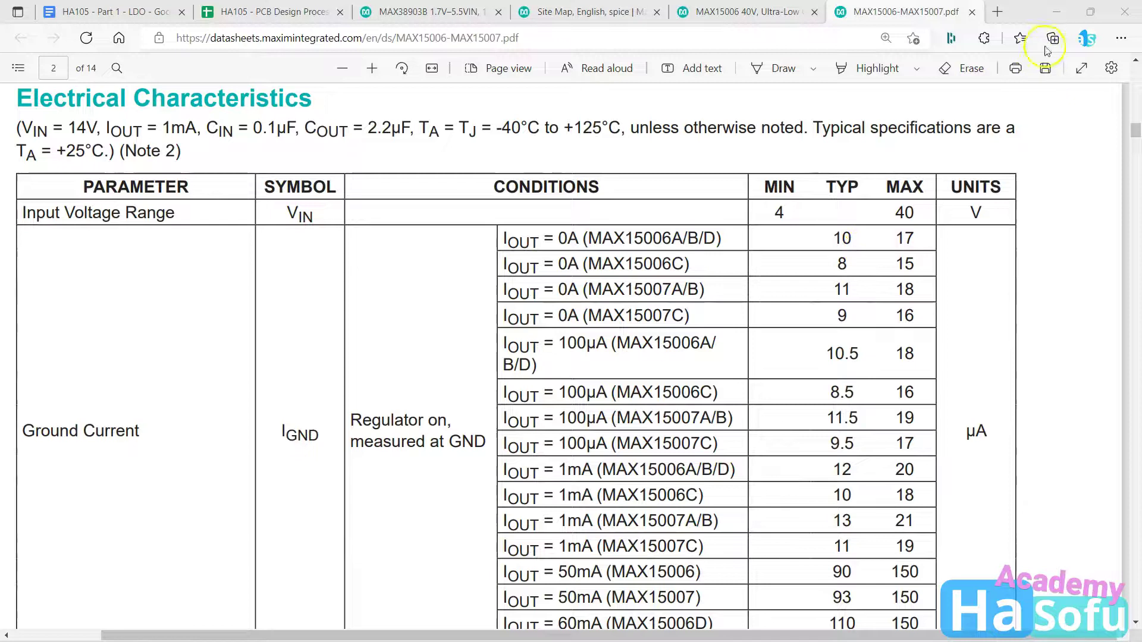
pyautogui.click(1053, 11)
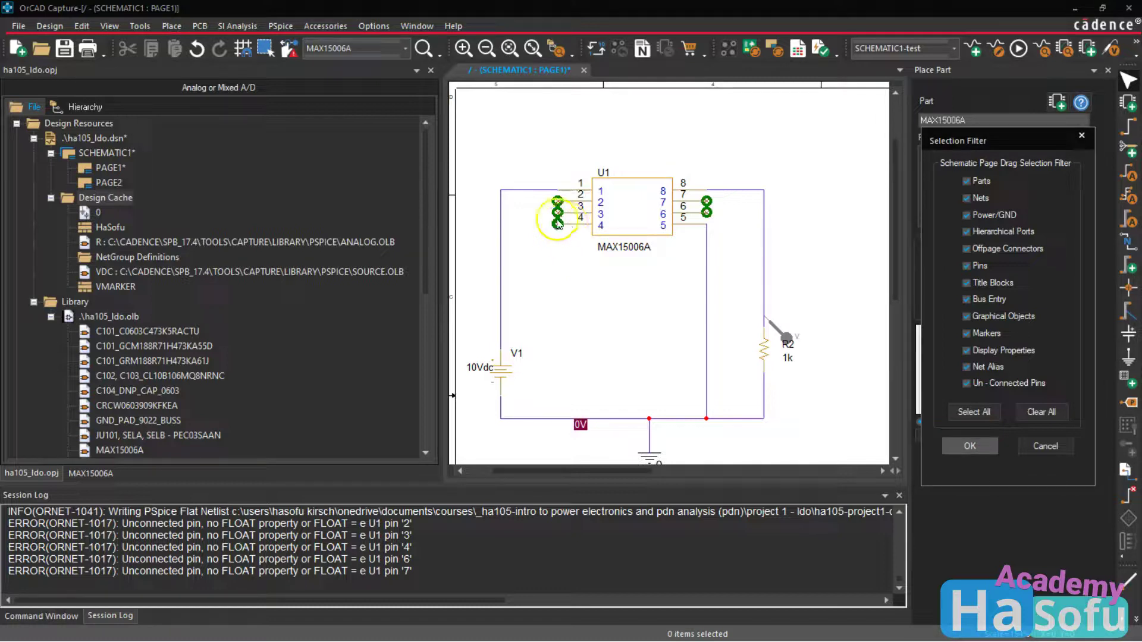
# Cancel the Selection Filter and dismiss the Place menu while reviewing the ORNET-1017 errors
pyautogui.click(1045, 446)
pyautogui.click(664, 271)
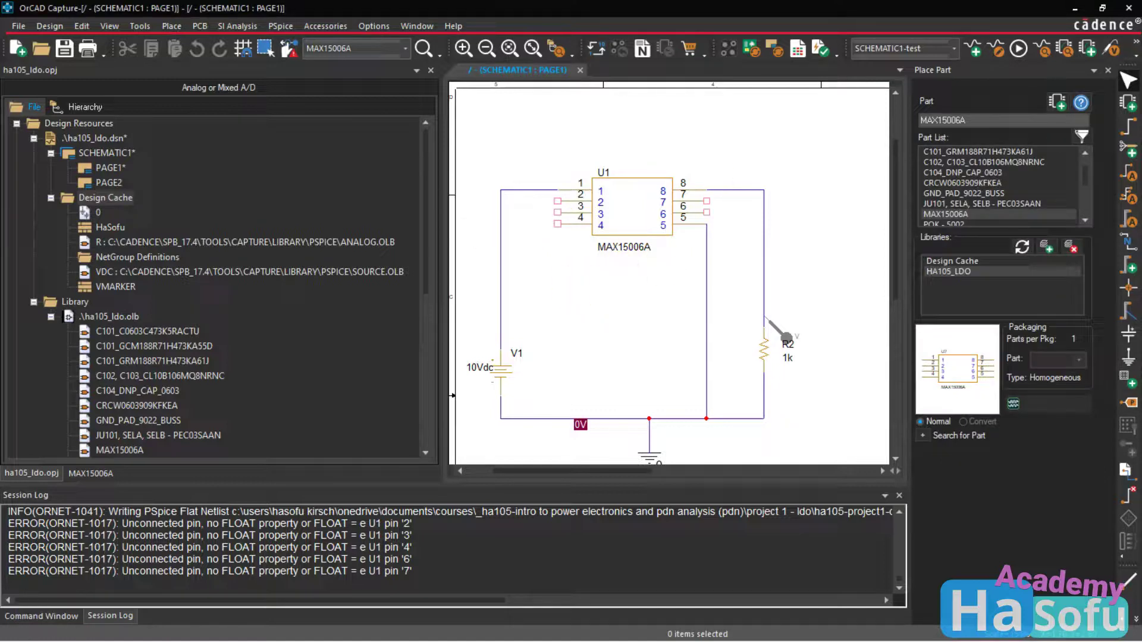
pyautogui.click(171, 26)
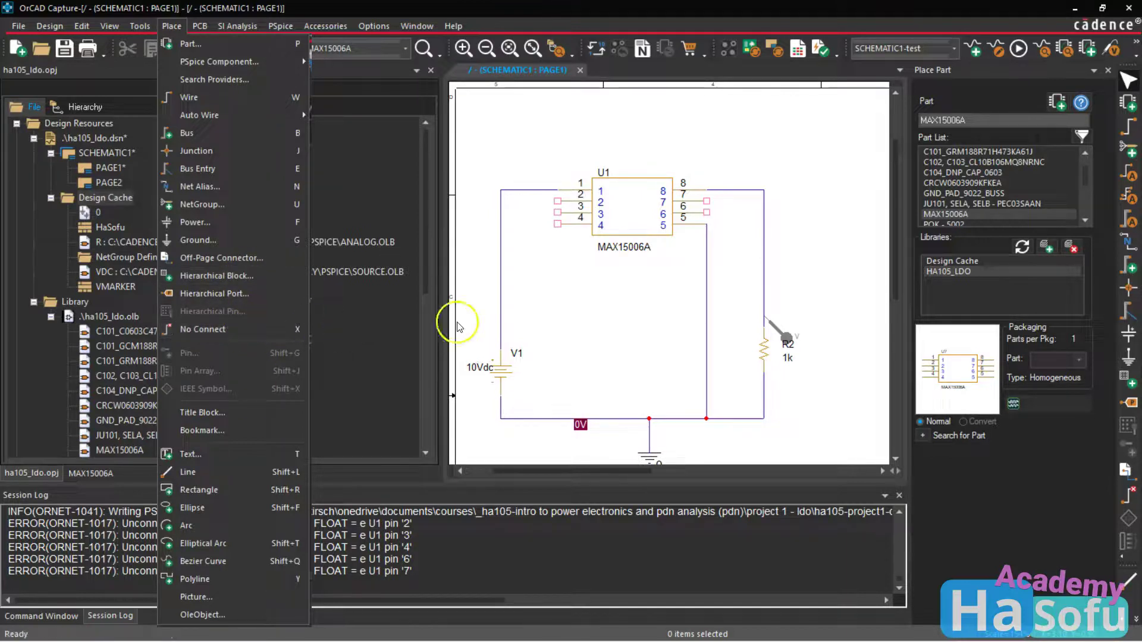
pyautogui.click(560, 306)
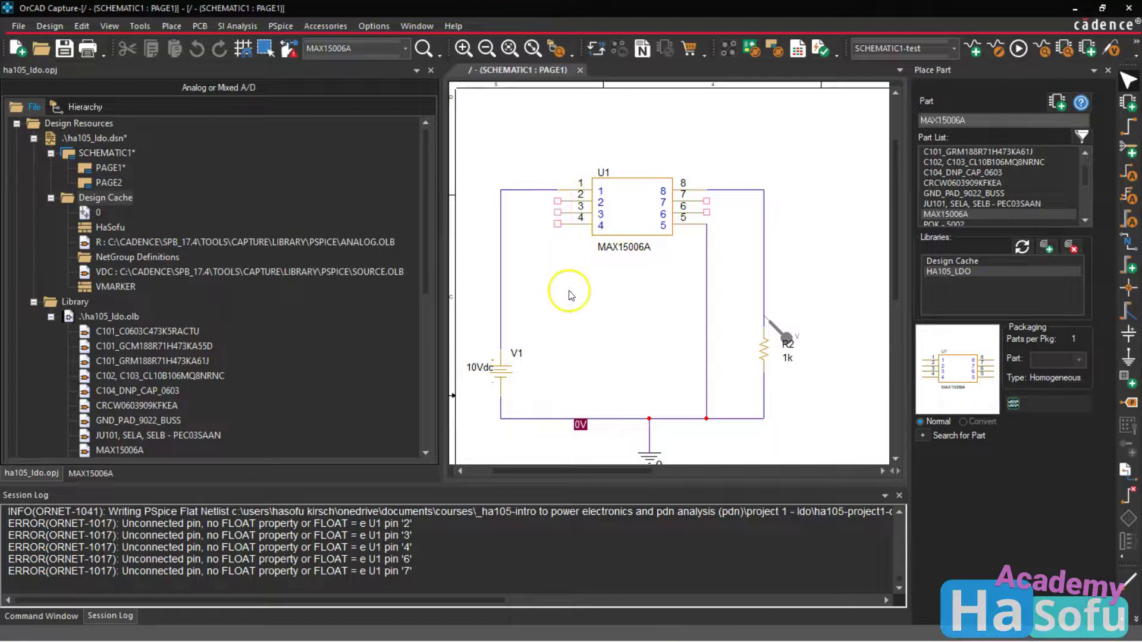
pyautogui.click(529, 262)
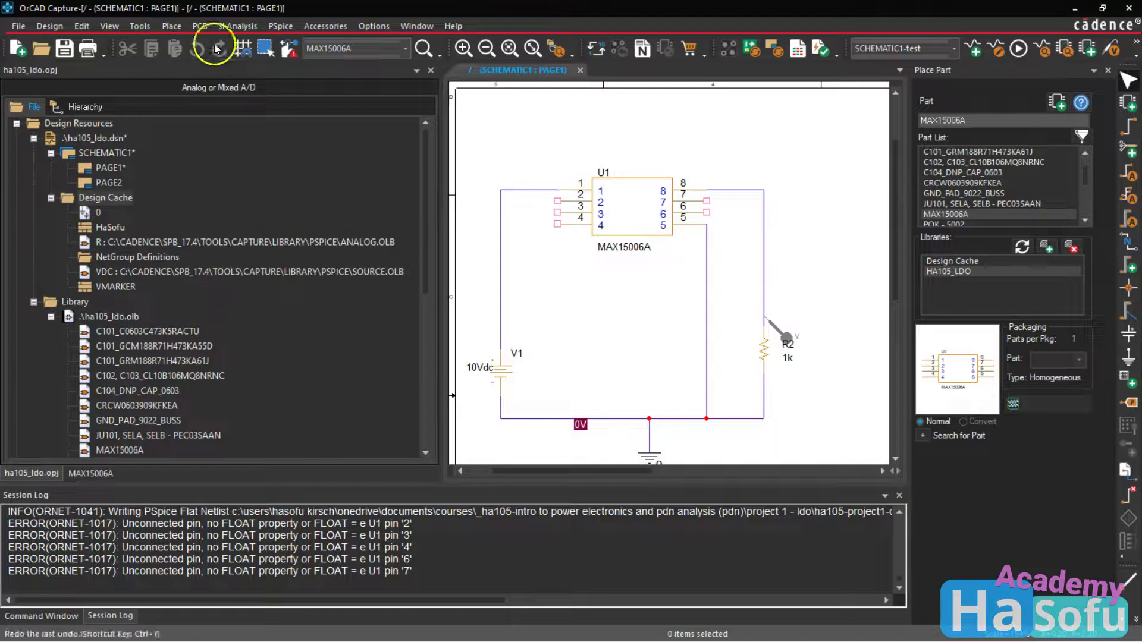
# Wire U1 pins 2, 3, 4, 6 and 7 down to the 0V ground wire
pyautogui.click(170, 26)
pyautogui.click(207, 96)
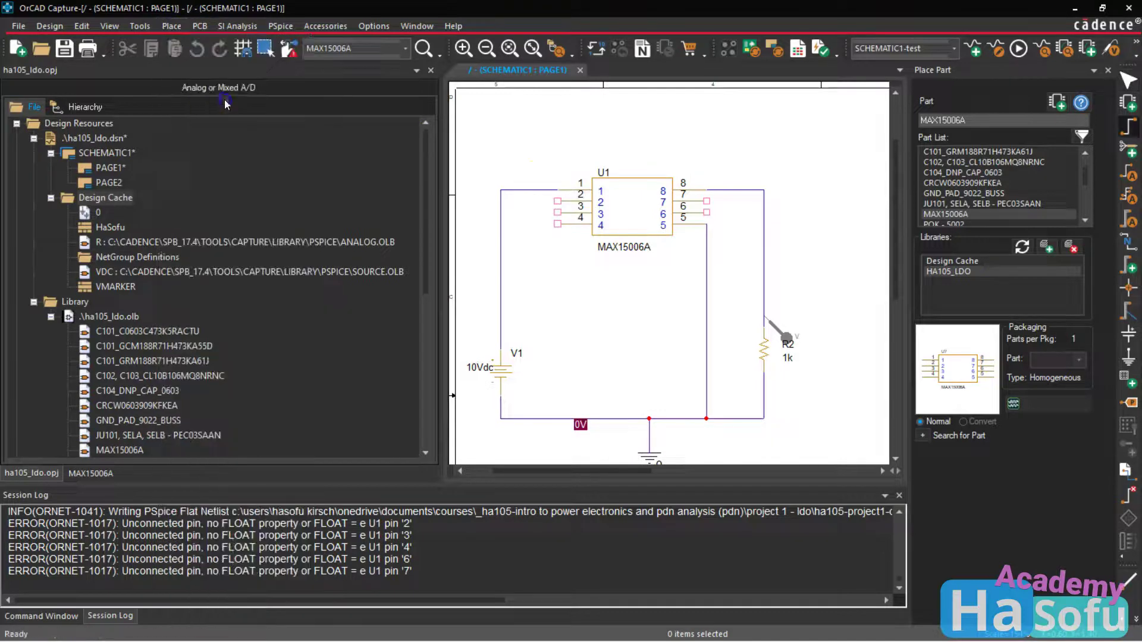
pyautogui.moveTo(562, 200); pyautogui.dragTo(535, 418)
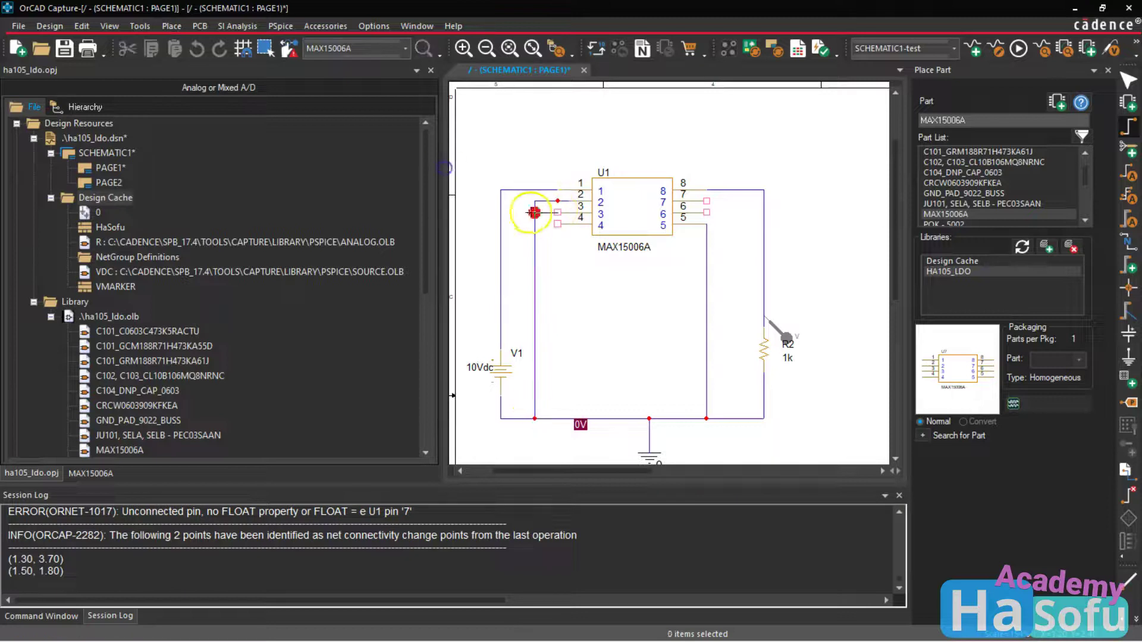
pyautogui.click(535, 213)
pyautogui.click(558, 223)
pyautogui.click(535, 224)
pyautogui.moveTo(706, 202); pyautogui.dragTo(737, 416)
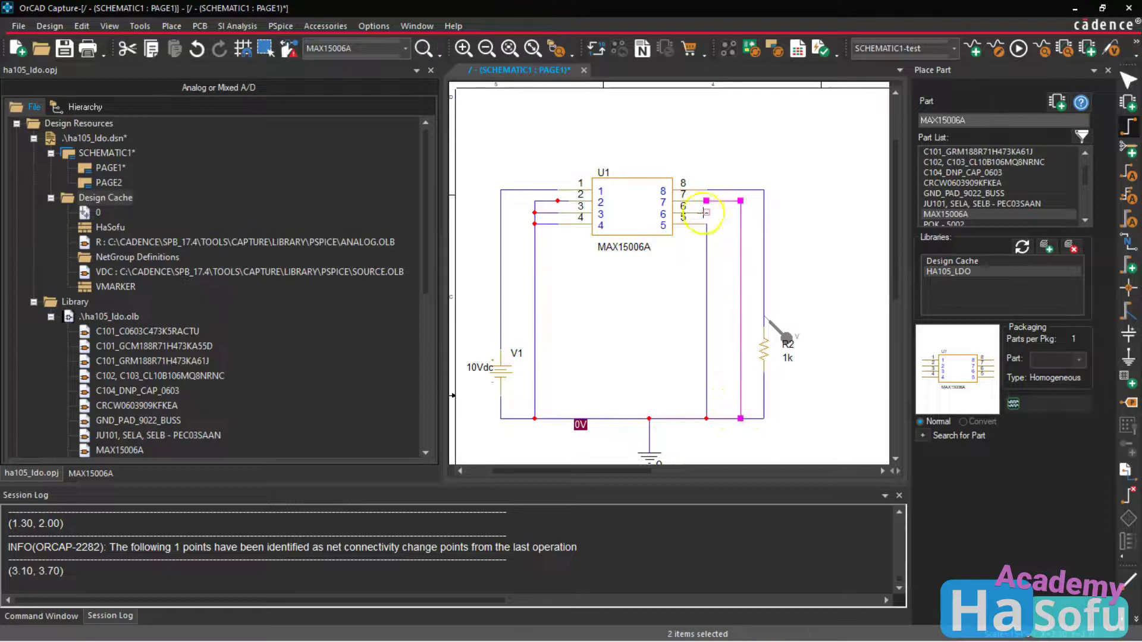
pyautogui.moveTo(708, 212); pyautogui.dragTo(708, 212)
pyautogui.click(762, 144)
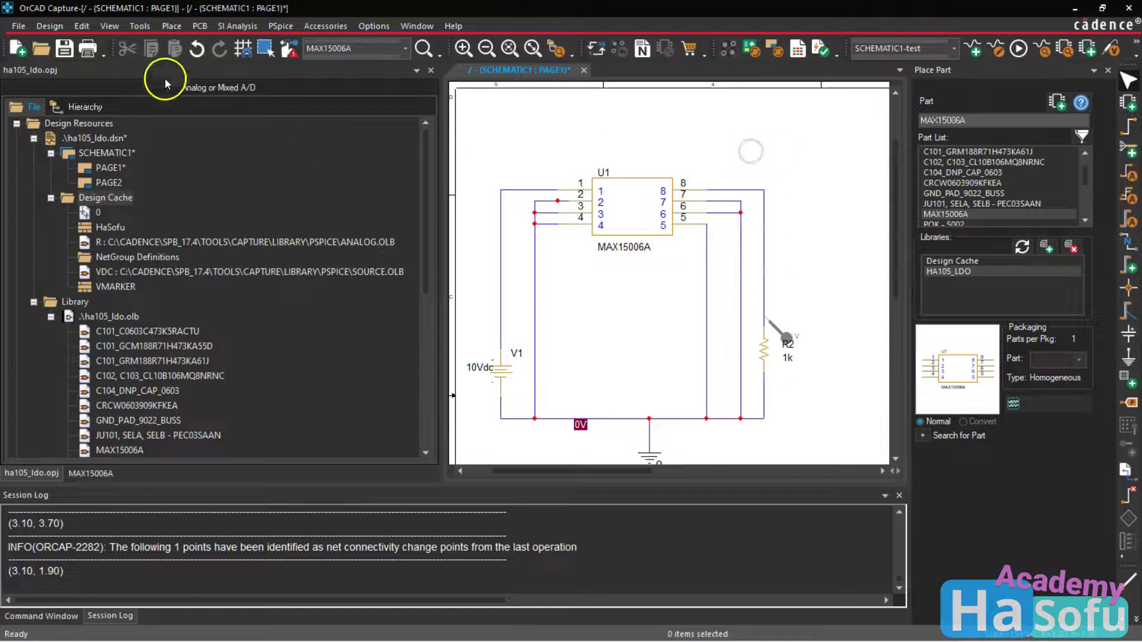
# Save the design, run the PSpice simulation and view its output in PSpice A/D
pyautogui.click(65, 49)
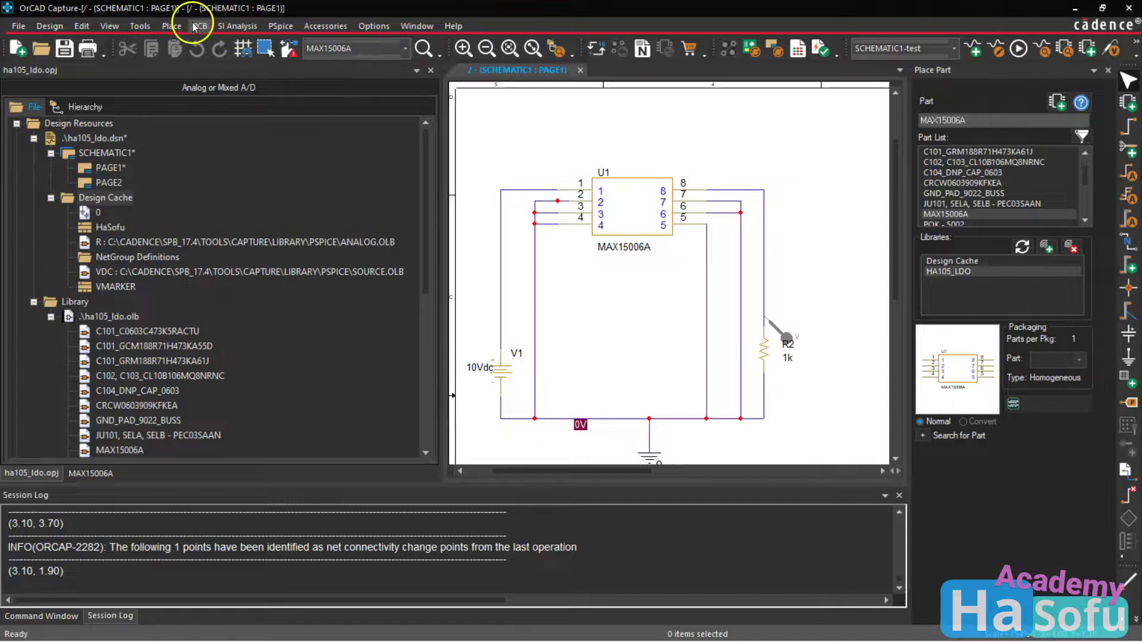
pyautogui.click(280, 26)
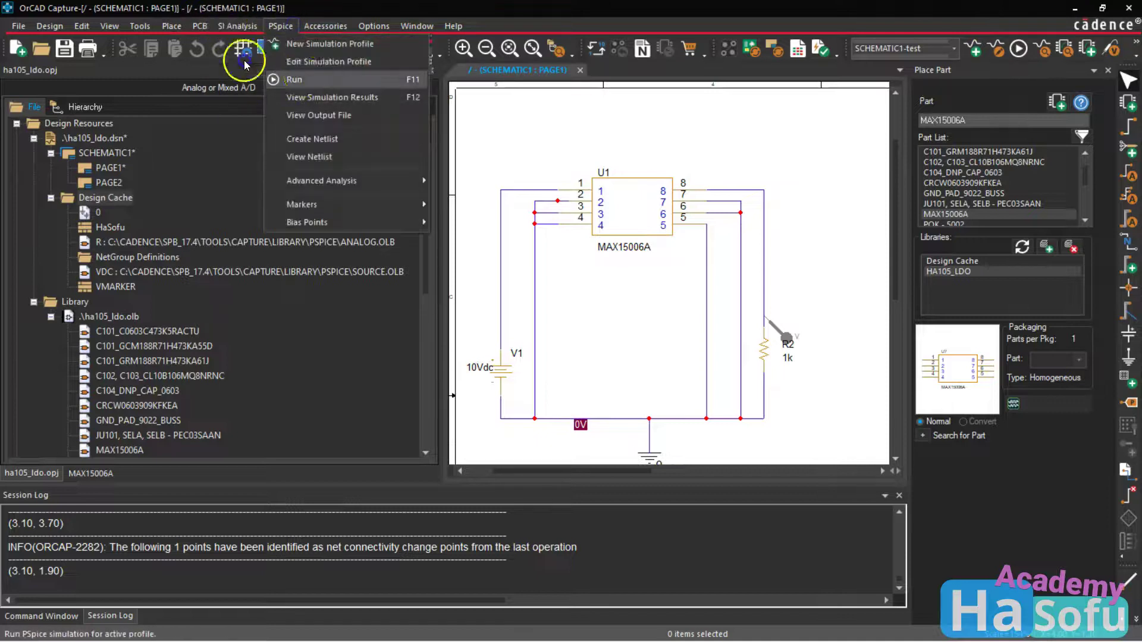
pyautogui.click(273, 84)
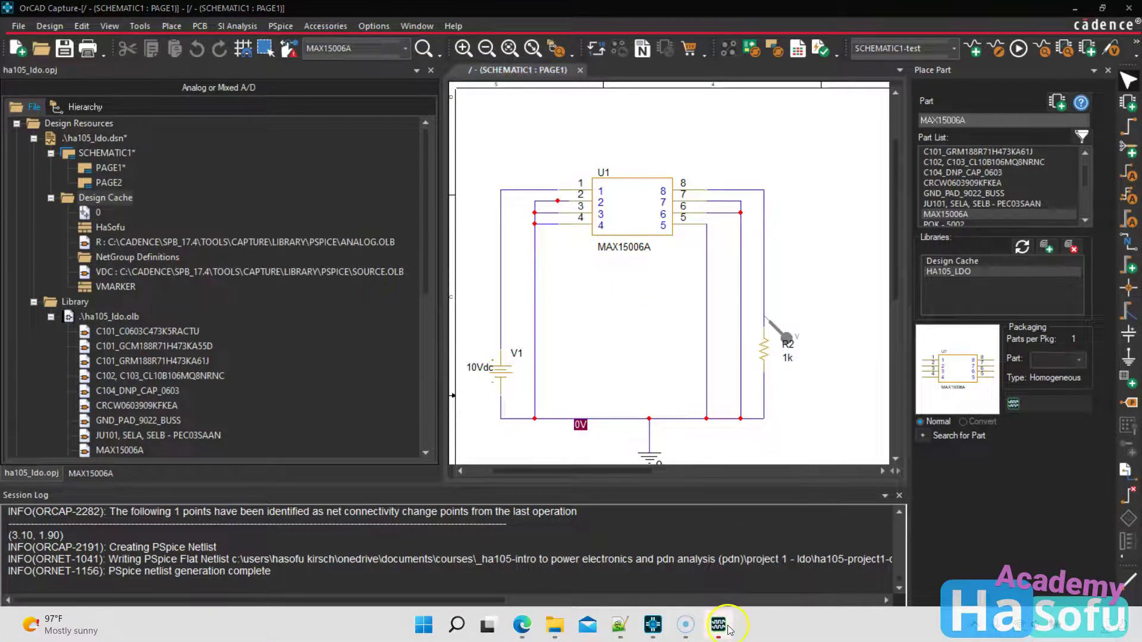
pyautogui.click(727, 627)
pyautogui.click(454, 350)
pyautogui.scroll(-7, 454, 351)
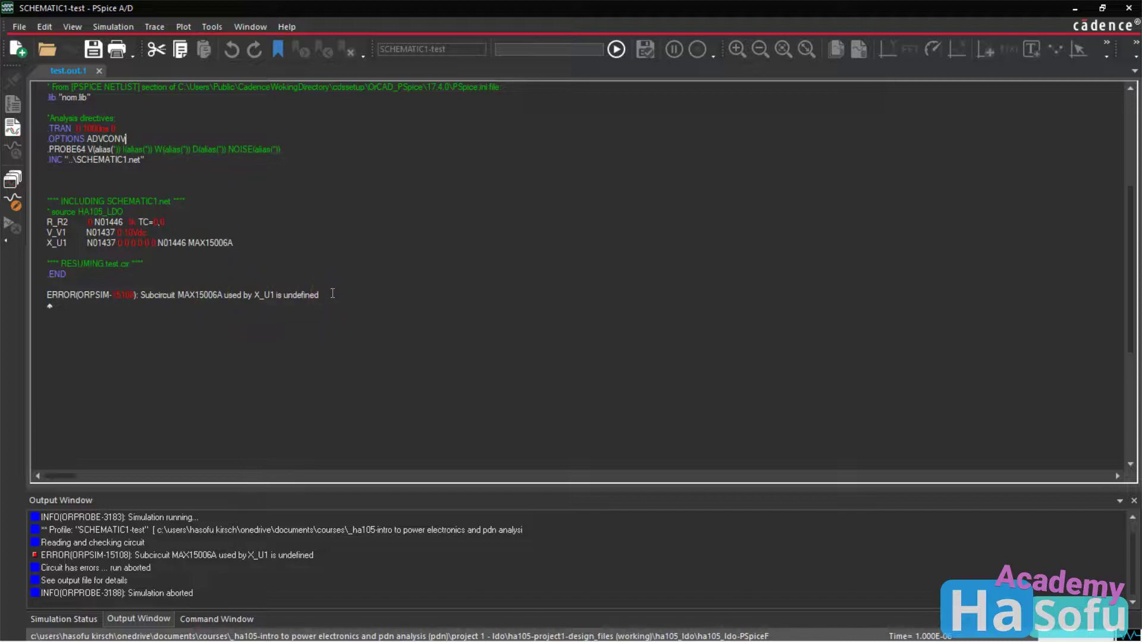
# Minimize PSpice A/D and select U1 back on the OrCAD schematic
pyautogui.click(1075, 8)
pyautogui.click(622, 188)
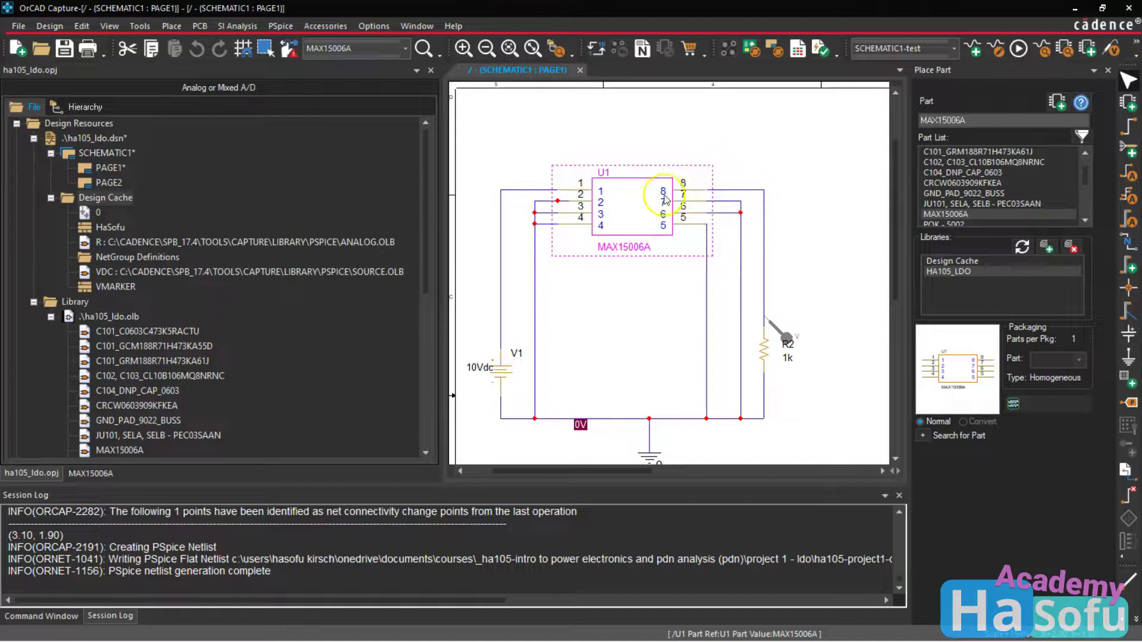
# Open the test simulation profile's Configuration Files Library settings
pyautogui.click(633, 207)
pyautogui.click(618, 127)
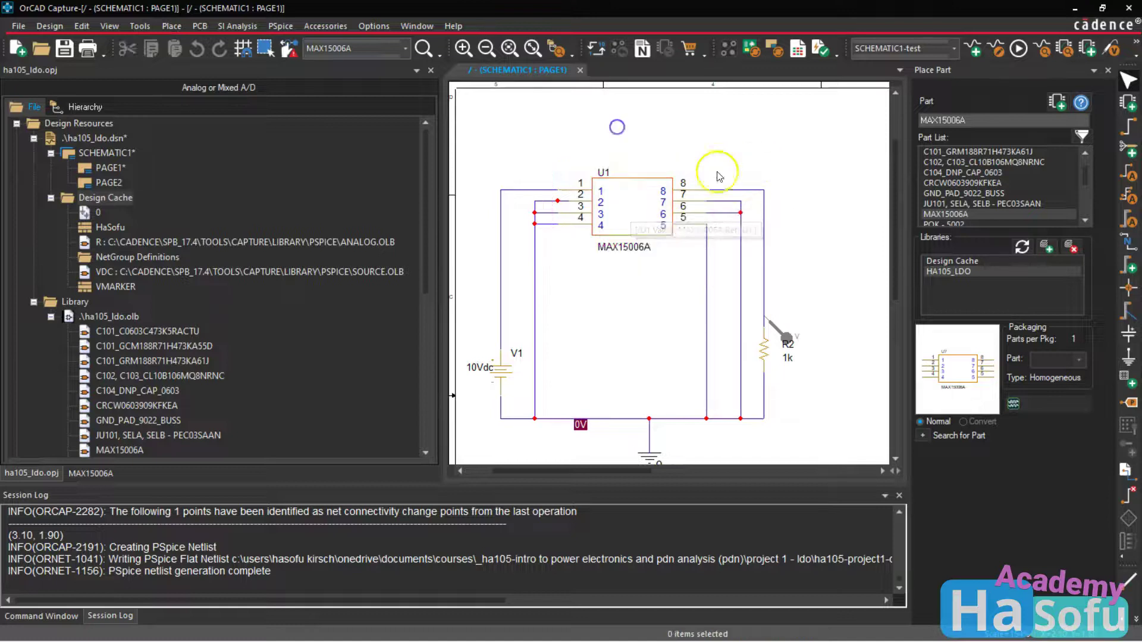
pyautogui.click(543, 162)
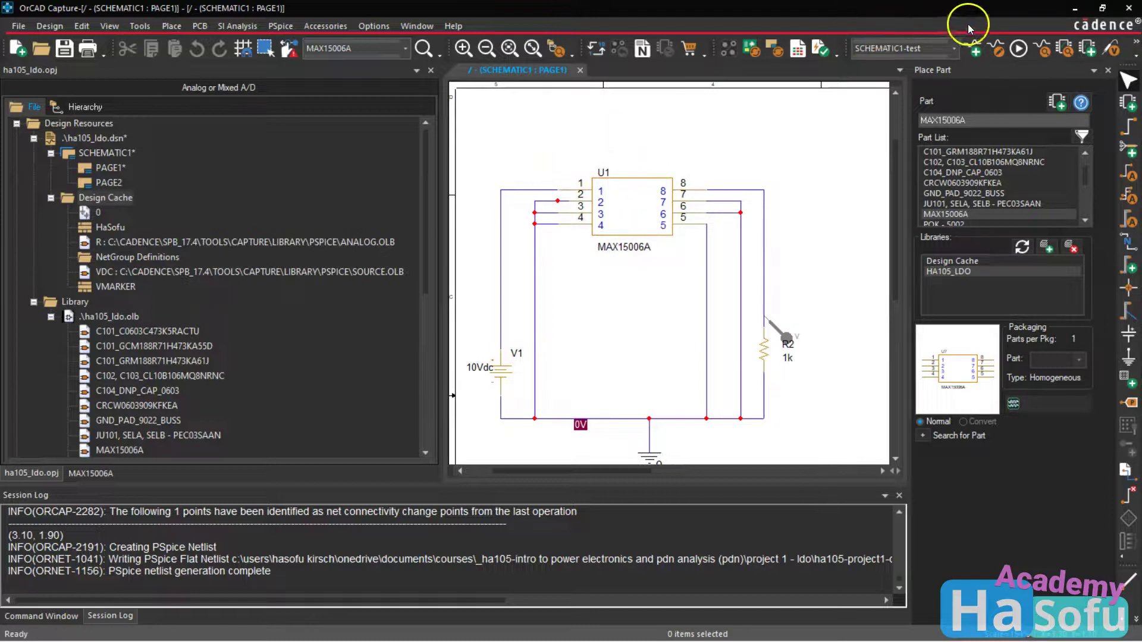
pyautogui.click(280, 25)
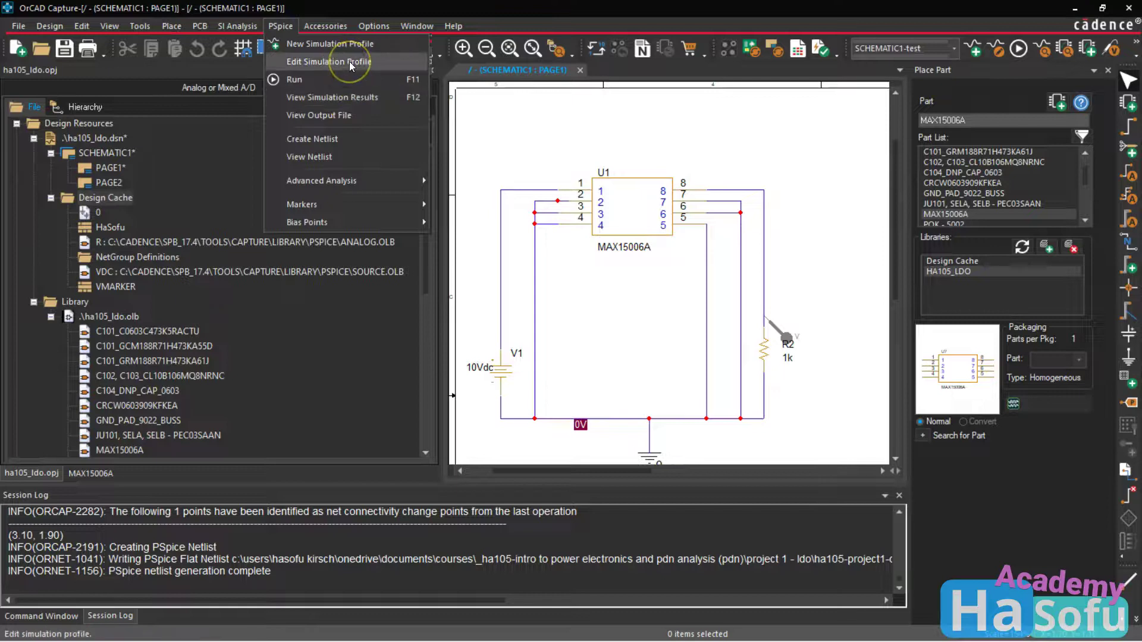
pyautogui.click(348, 62)
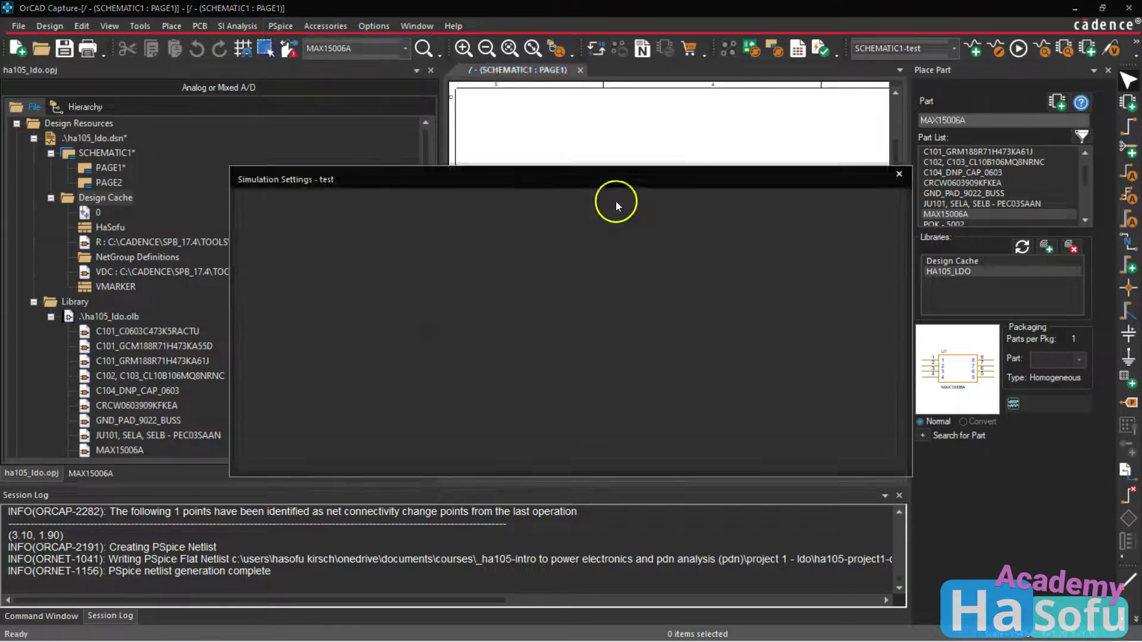
pyautogui.click(305, 257)
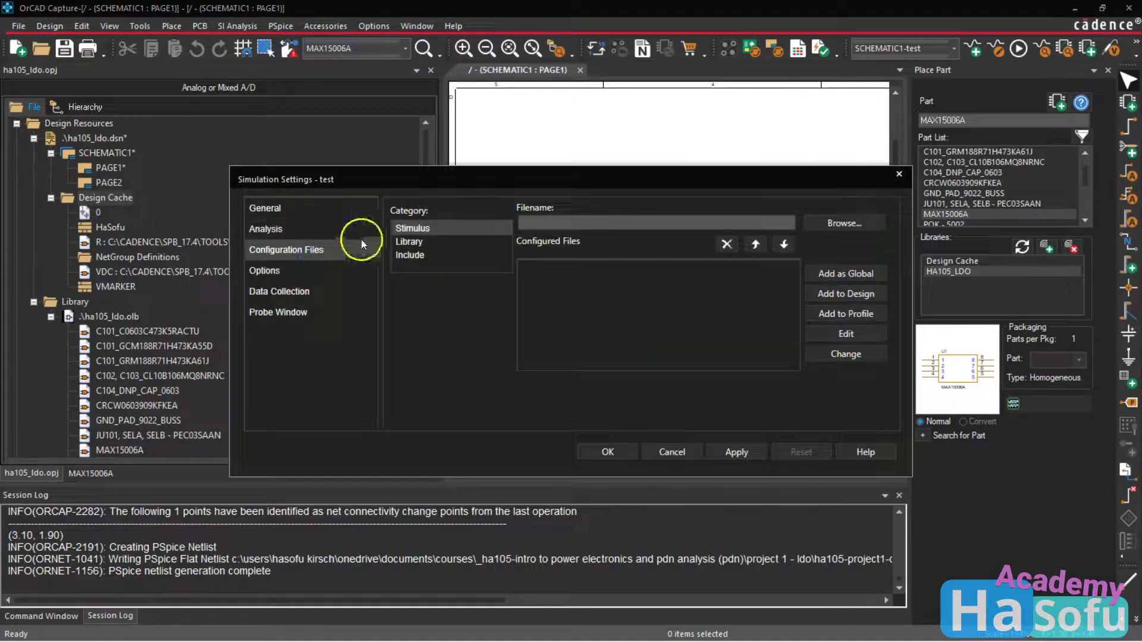
pyautogui.click(409, 242)
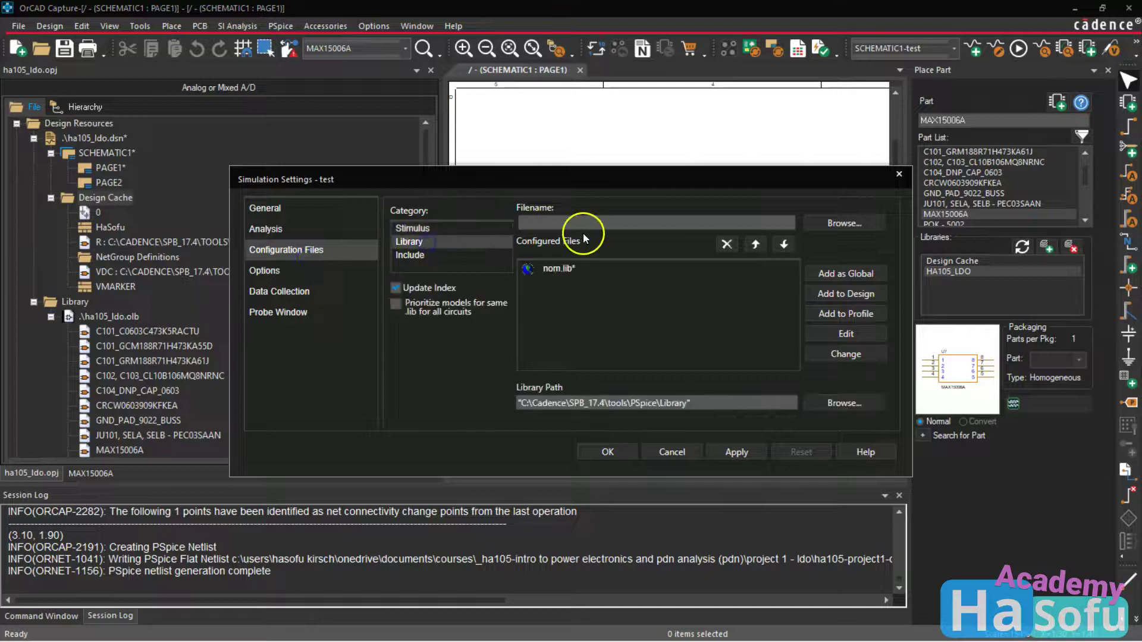
# Browse to Downloads and cut the MAX15006A.lib model file
pyautogui.click(836, 223)
pyautogui.click(416, 241)
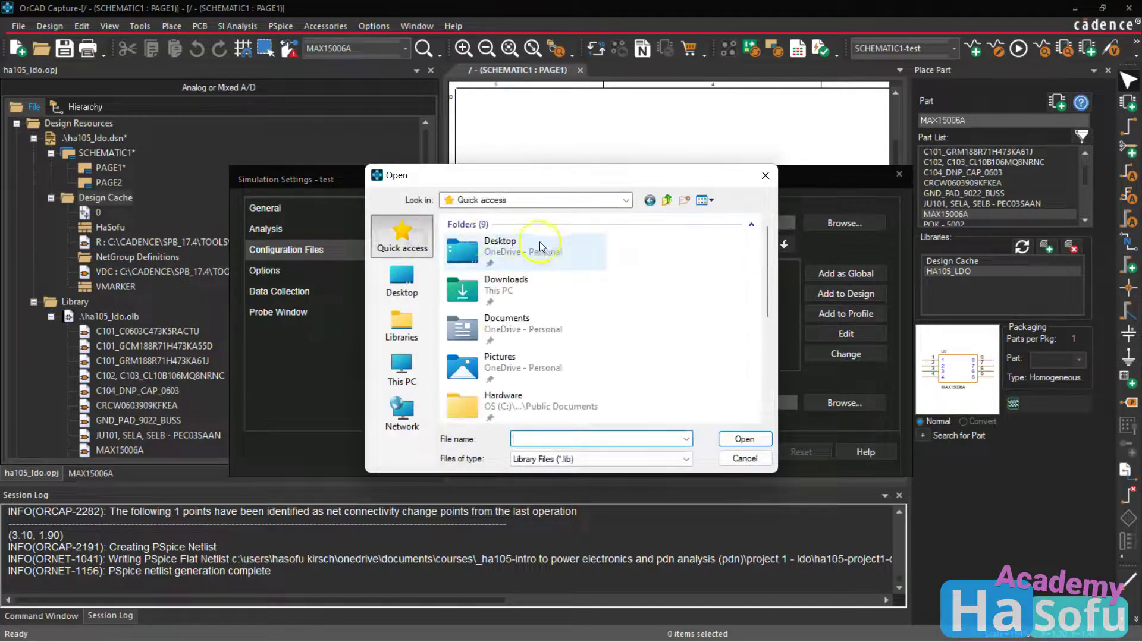
pyautogui.doubleClick(540, 288)
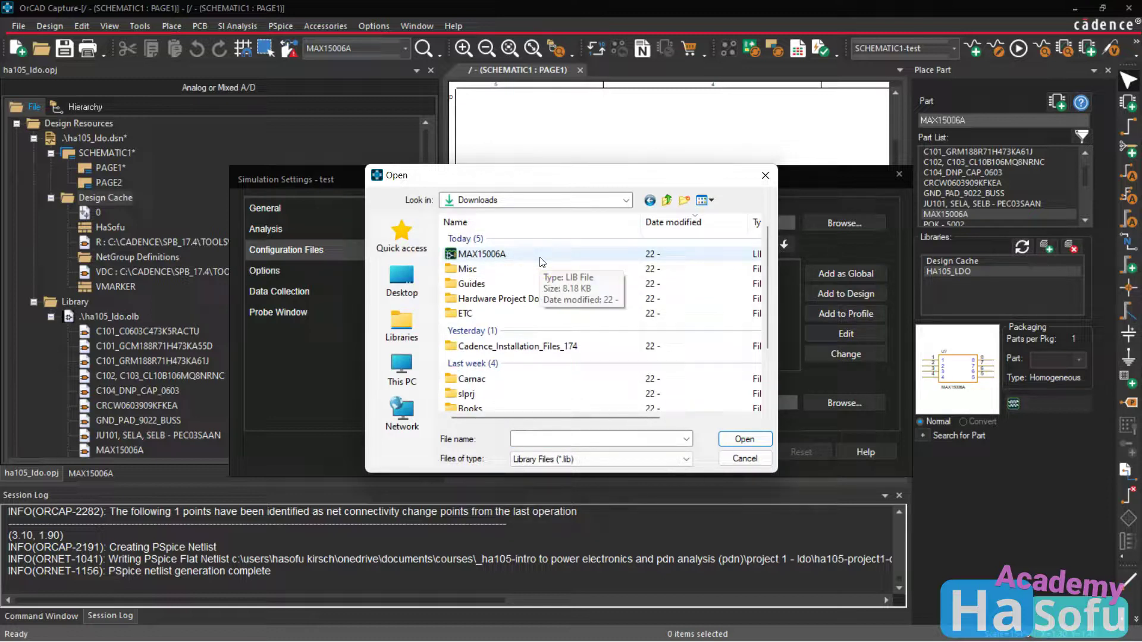
pyautogui.click(478, 254)
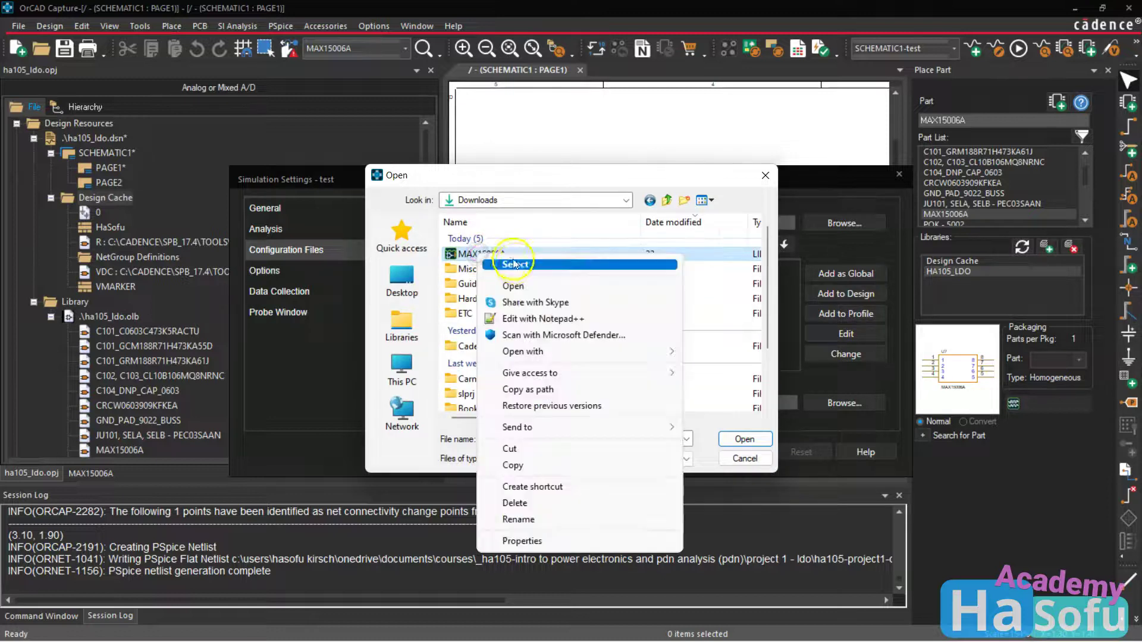
pyautogui.rightClick(478, 255)
pyautogui.click(534, 455)
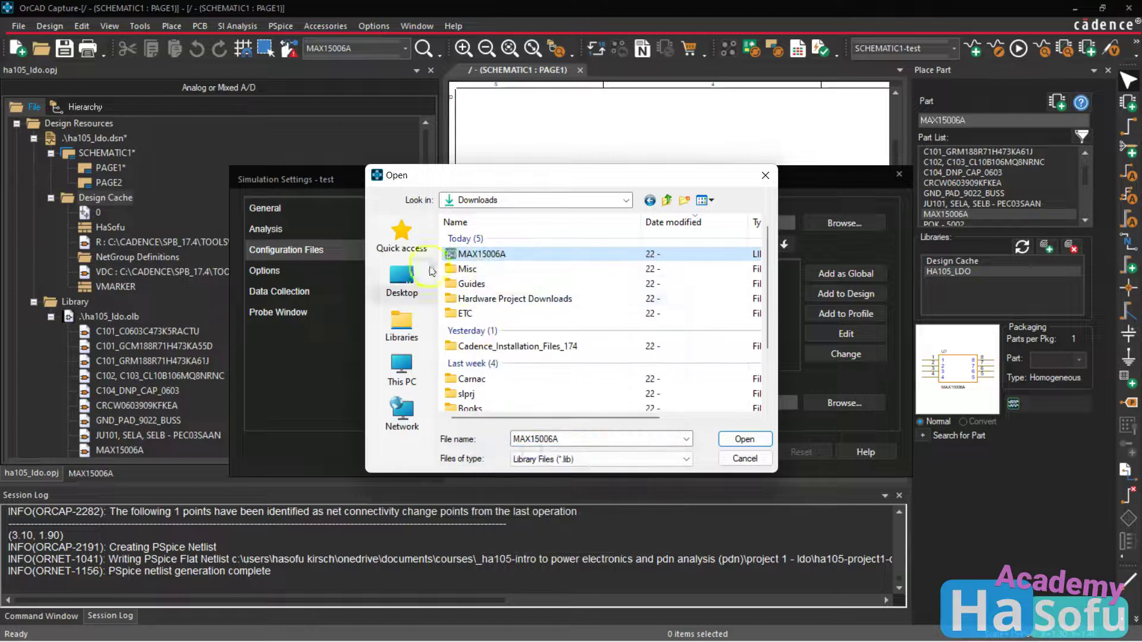
# Navigate to the Documents > Courses > HA105 > Parts folder
pyautogui.click(668, 201)
pyautogui.click(668, 201)
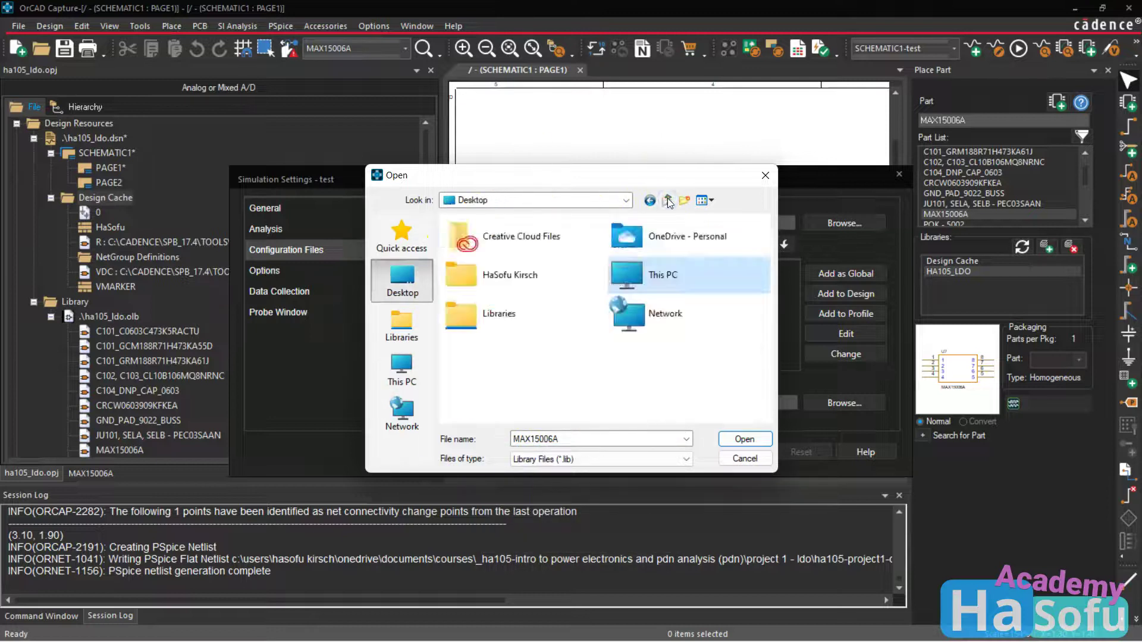
pyautogui.click(654, 201)
pyautogui.doubleClick(487, 298)
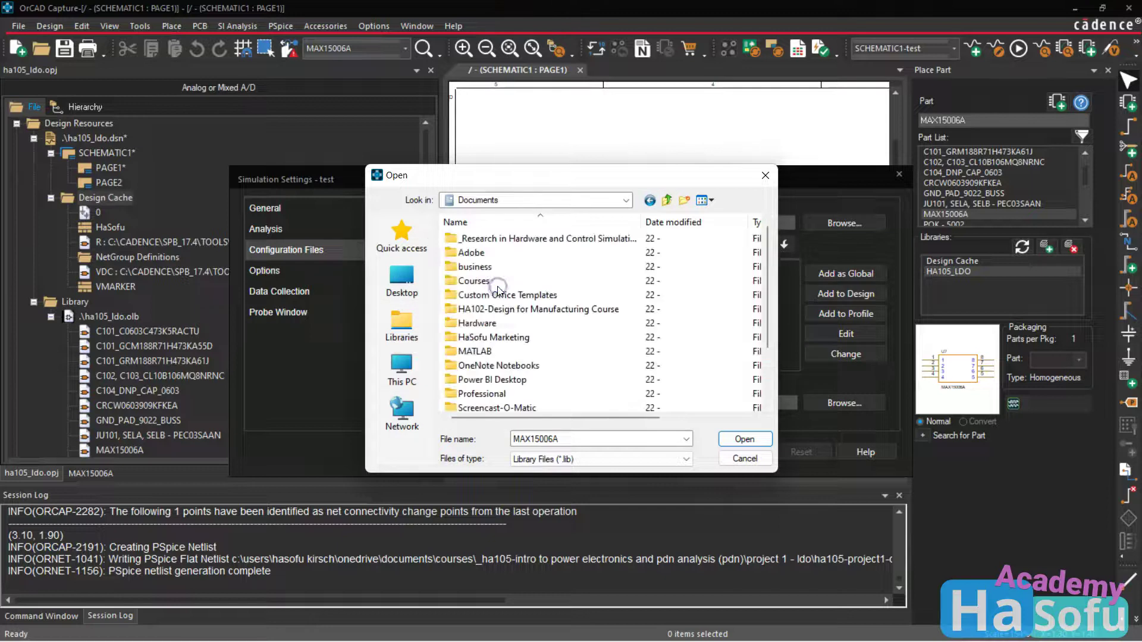
pyautogui.doubleClick(505, 280)
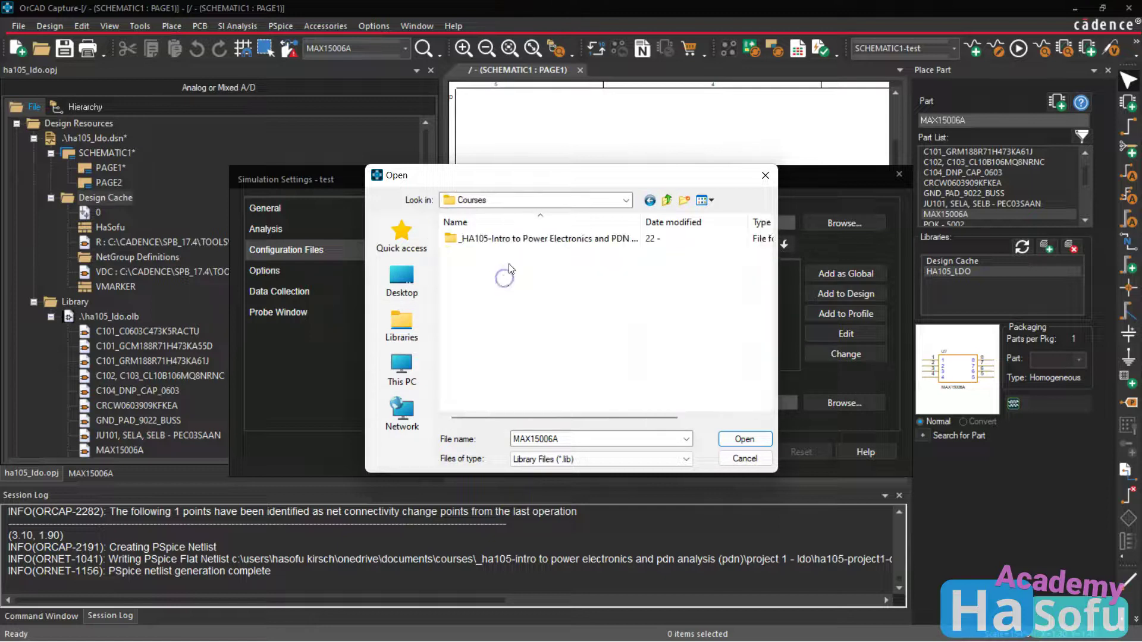
pyautogui.doubleClick(515, 240)
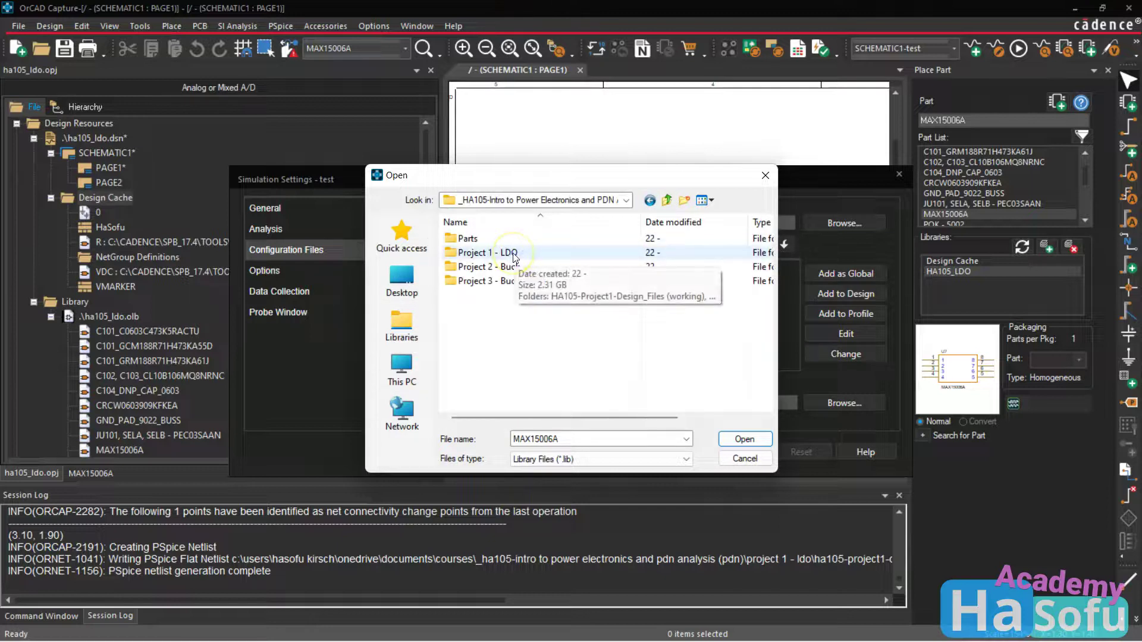
pyautogui.doubleClick(512, 255)
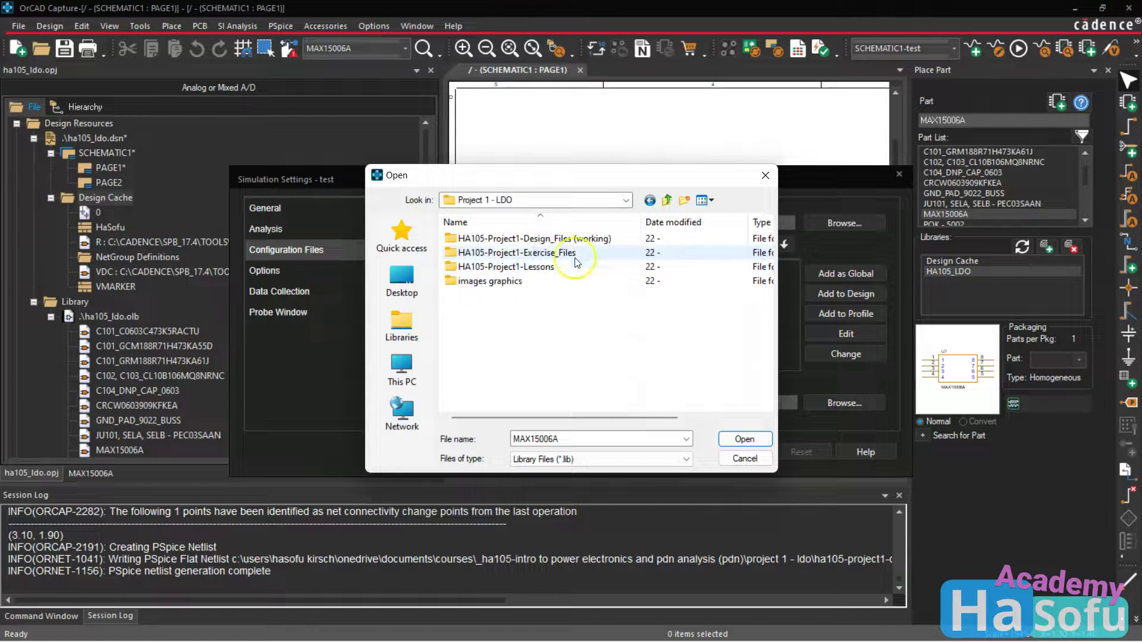
pyautogui.click(671, 198)
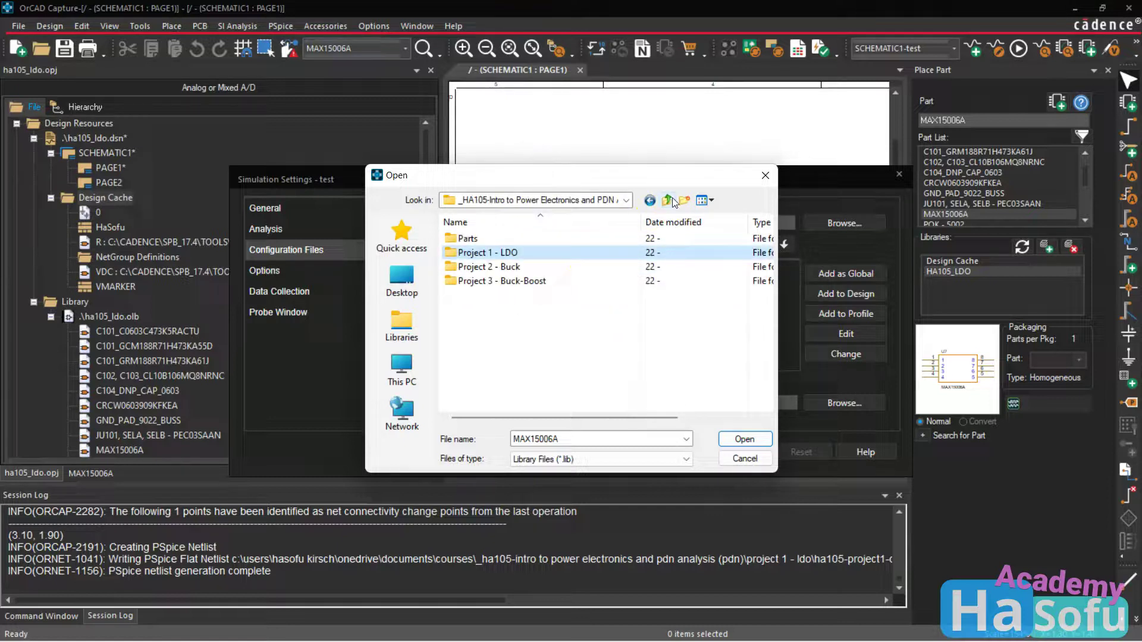
pyautogui.doubleClick(491, 238)
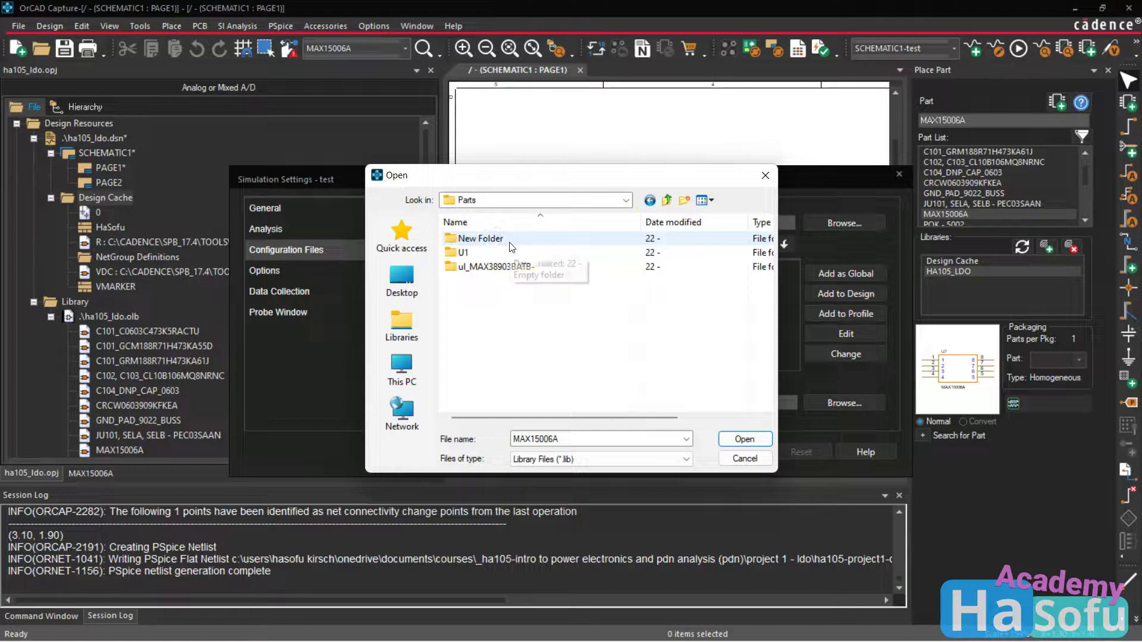
# Create a new subfolder inside Parts and open it
pyautogui.rightClick(509, 336)
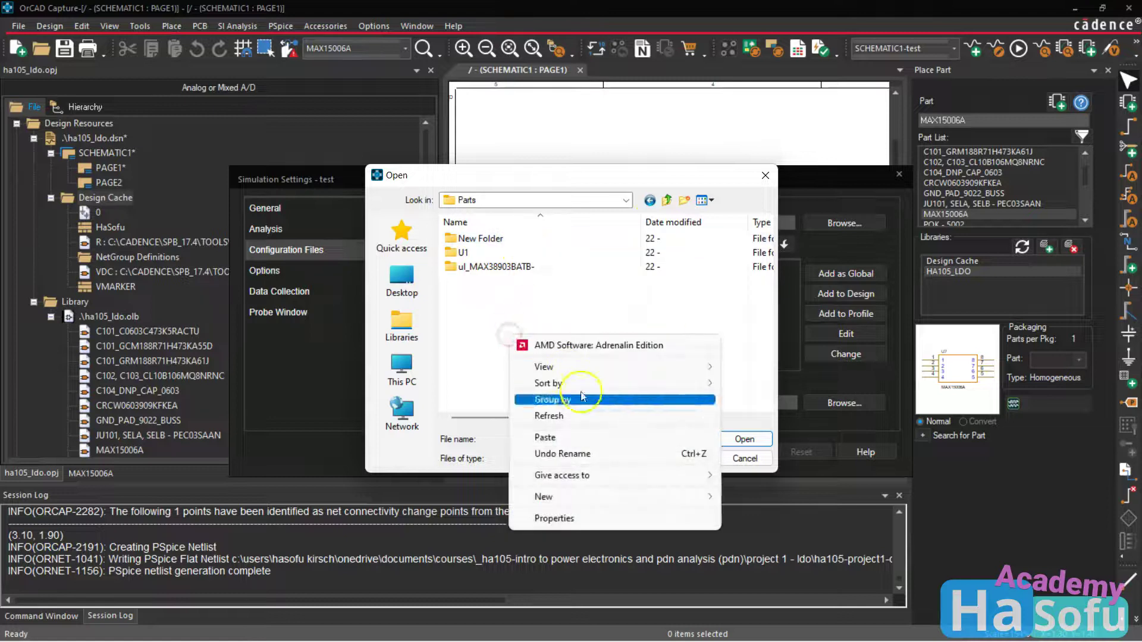
pyautogui.click(657, 497)
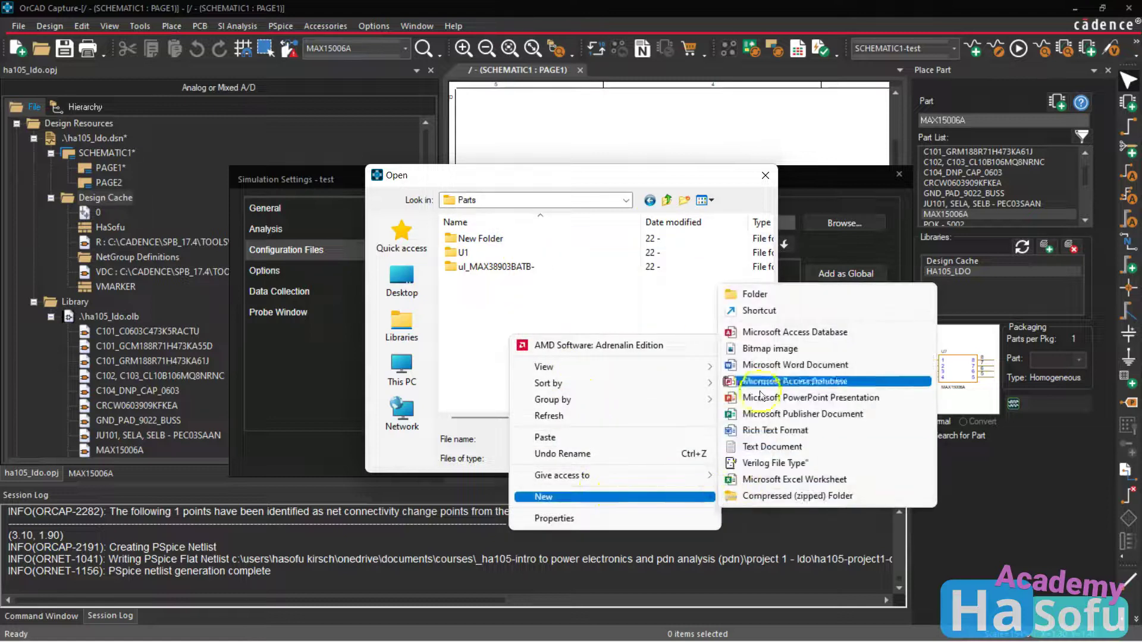
pyautogui.click(759, 294)
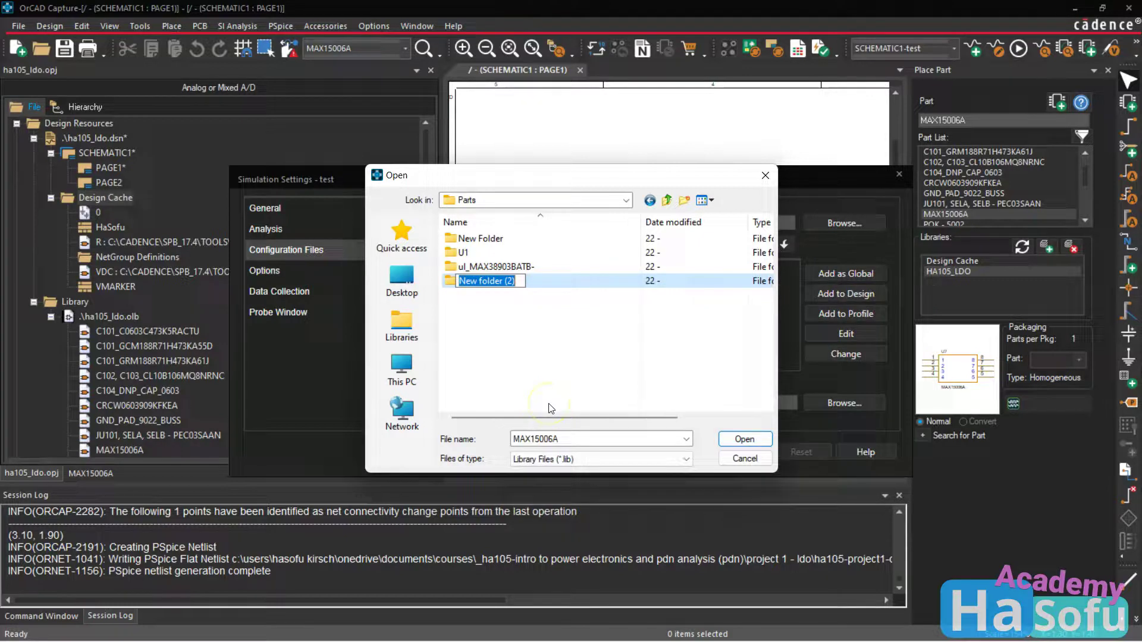
pyautogui.write('LDO')
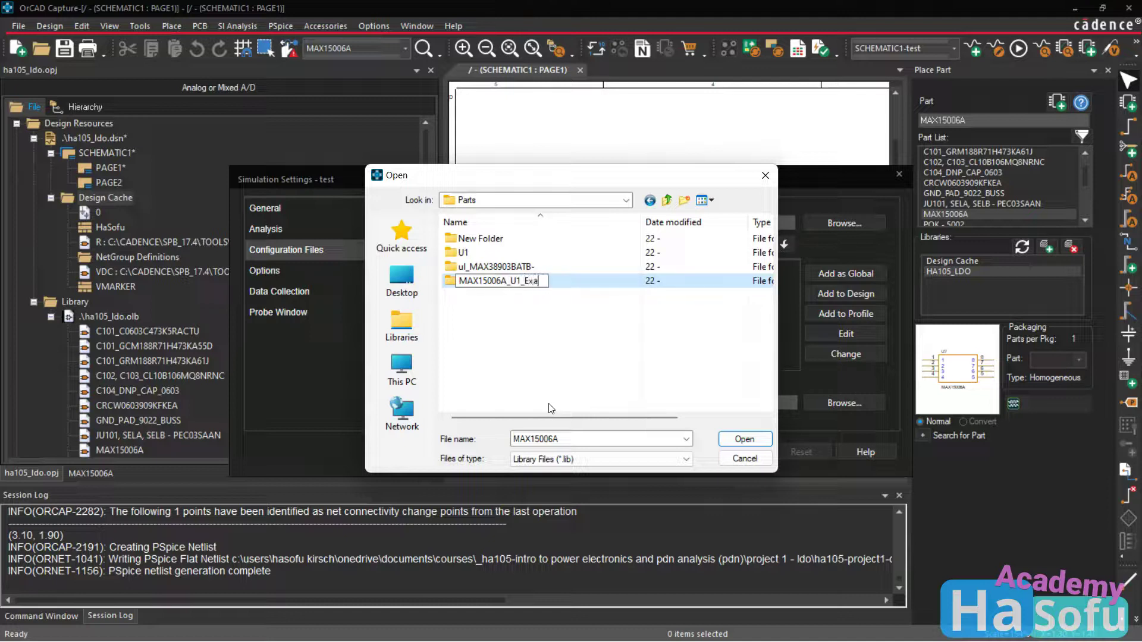
pyautogui.press('Return')
pyautogui.press('Return')
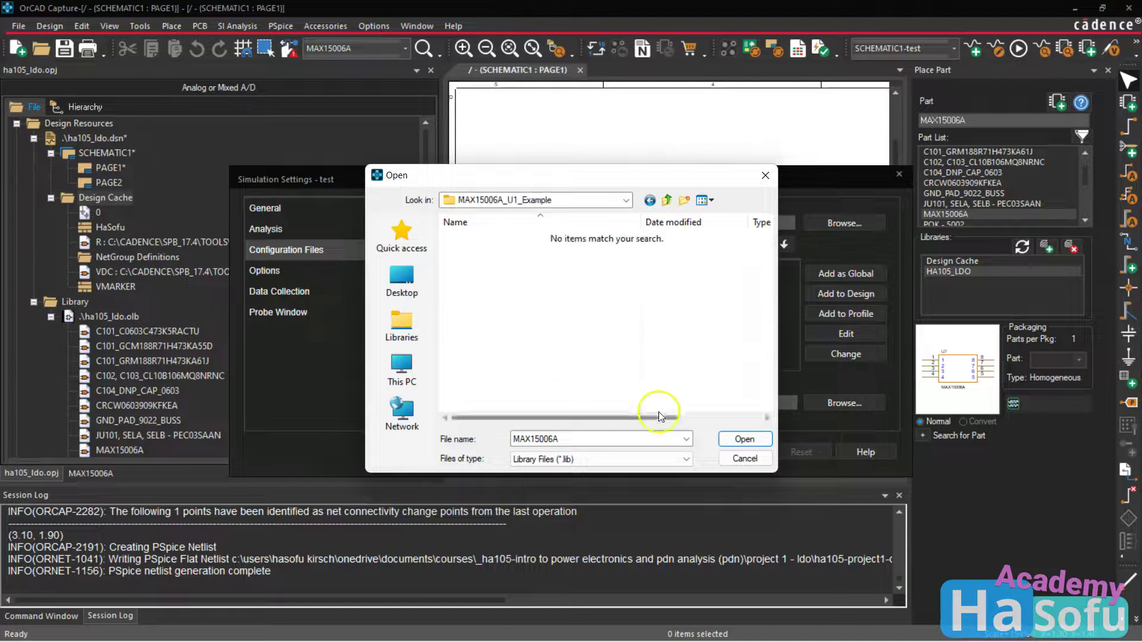
# Paste the MAX15006A.lib file into the new folder after a file-not-found error
pyautogui.click(744, 439)
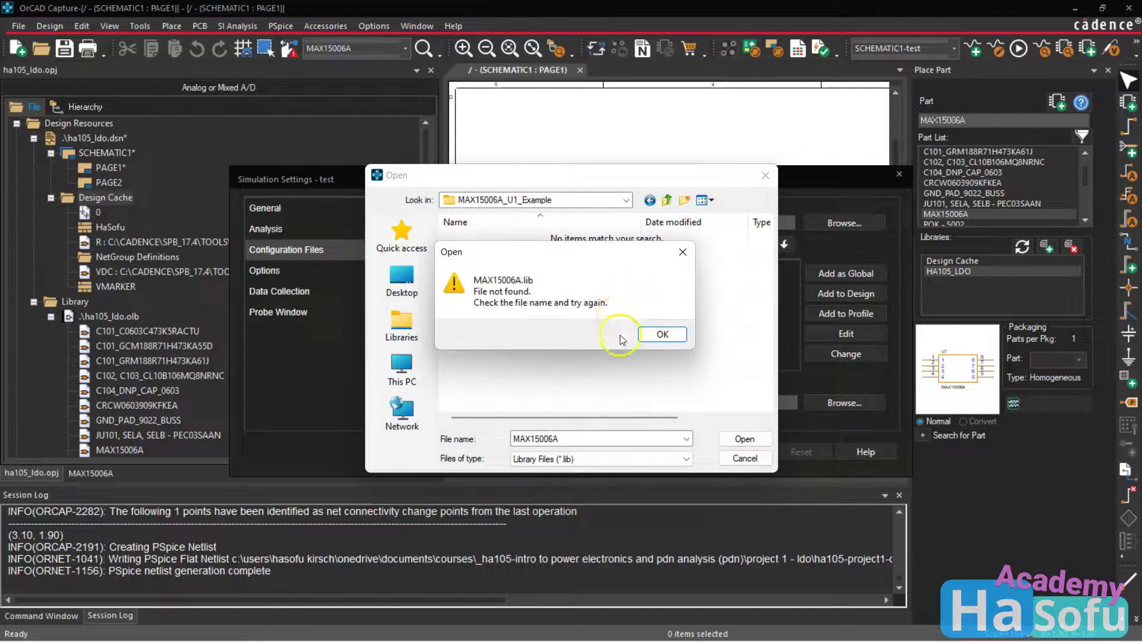
pyautogui.click(653, 335)
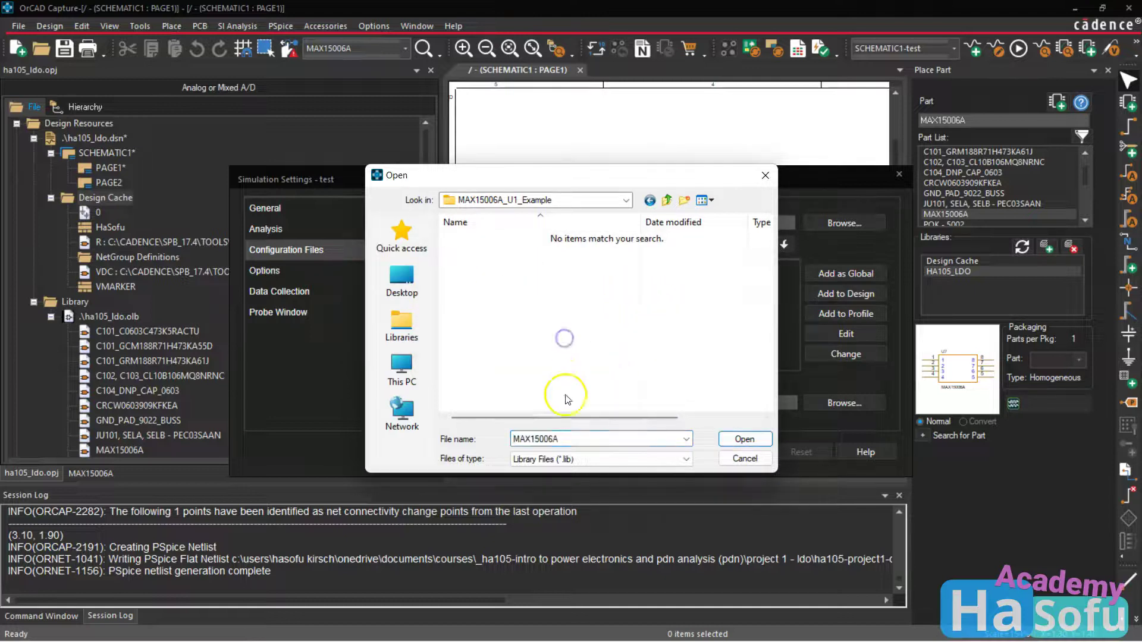
pyautogui.doubleClick(581, 438)
pyautogui.click(548, 303)
pyautogui.click(522, 205)
pyautogui.rightClick(530, 298)
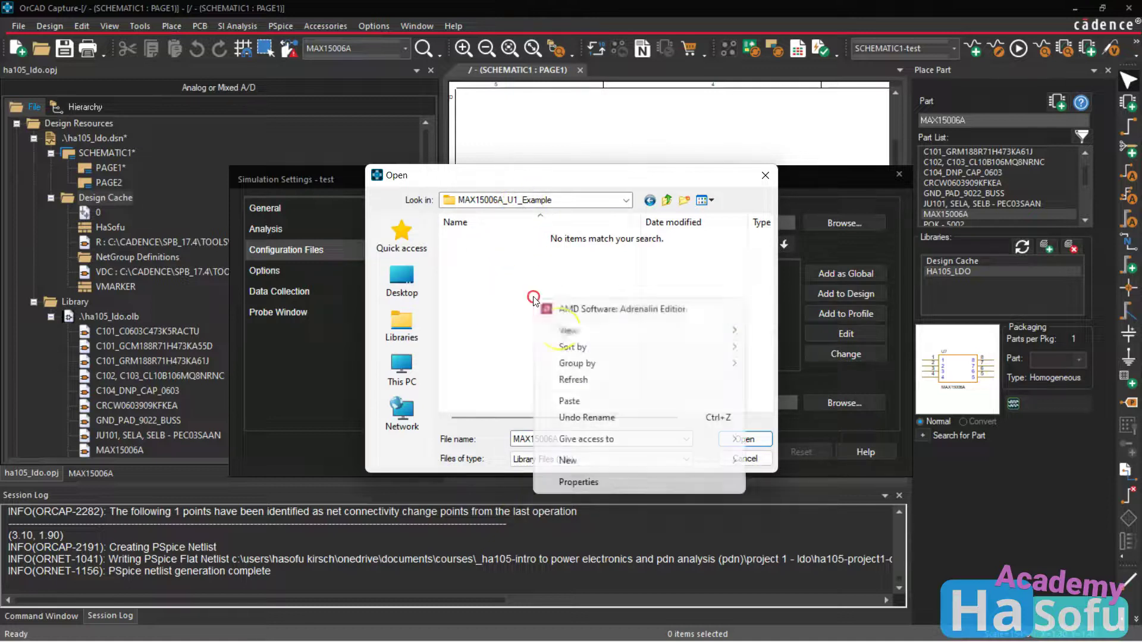
pyautogui.click(592, 402)
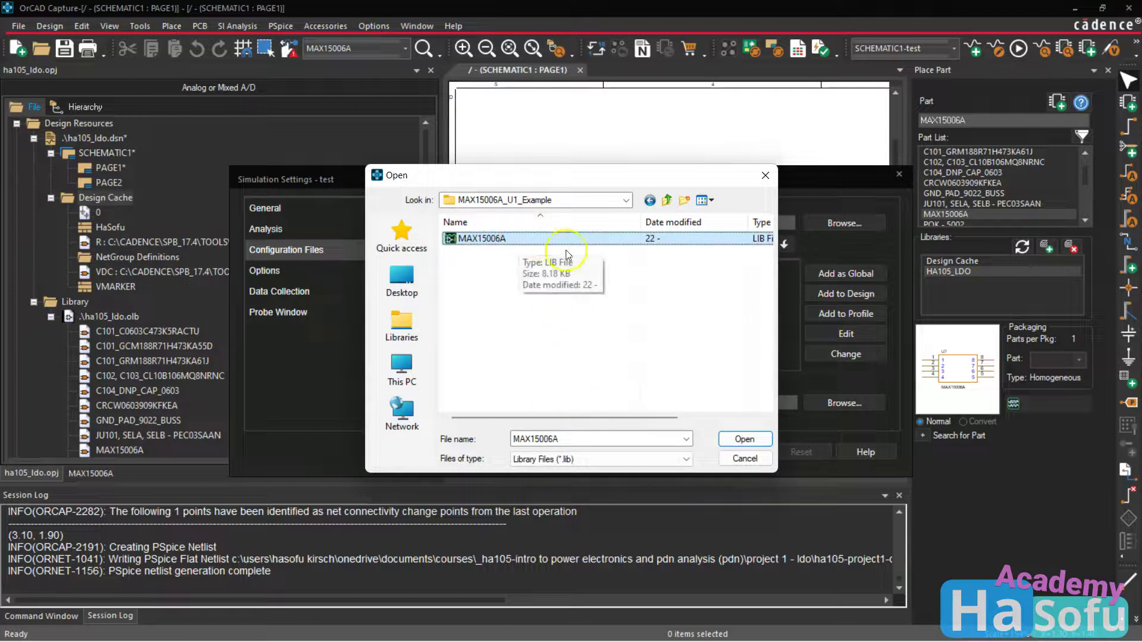
# Add MAX15006A.lib to the design, apply it, and close Simulation Settings
pyautogui.click(723, 438)
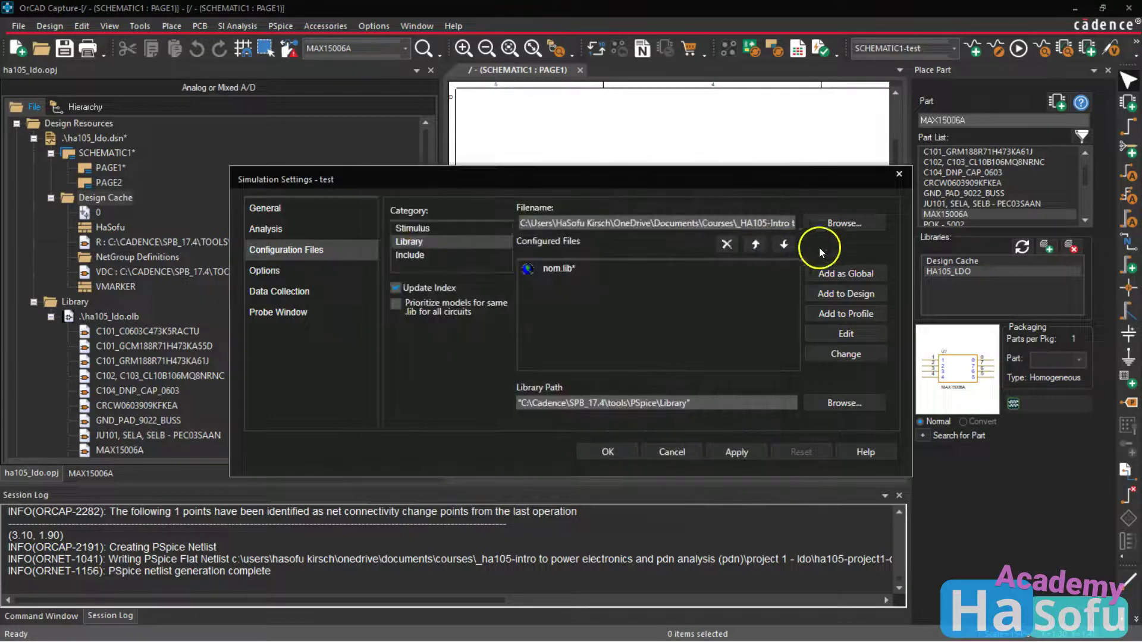
pyautogui.click(851, 293)
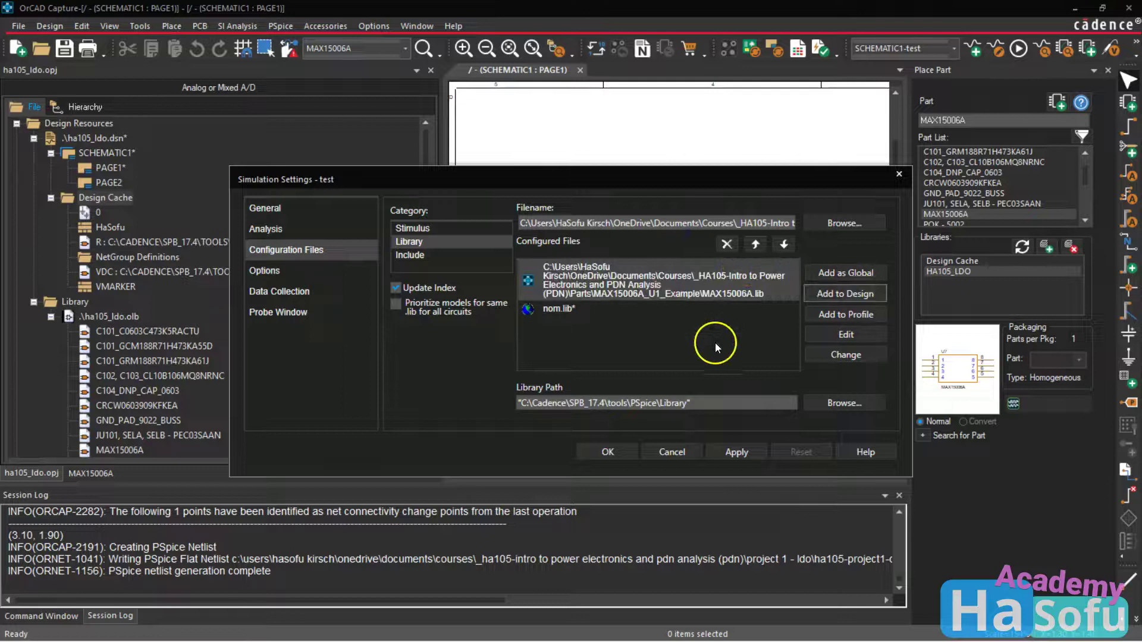
pyautogui.click(736, 455)
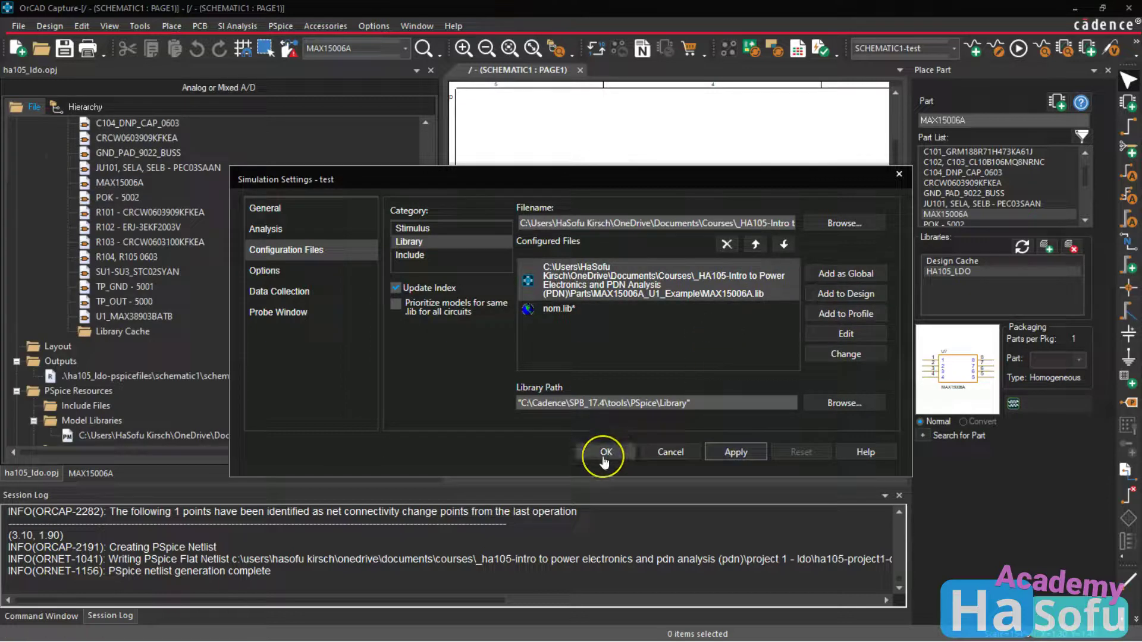
pyautogui.click(605, 453)
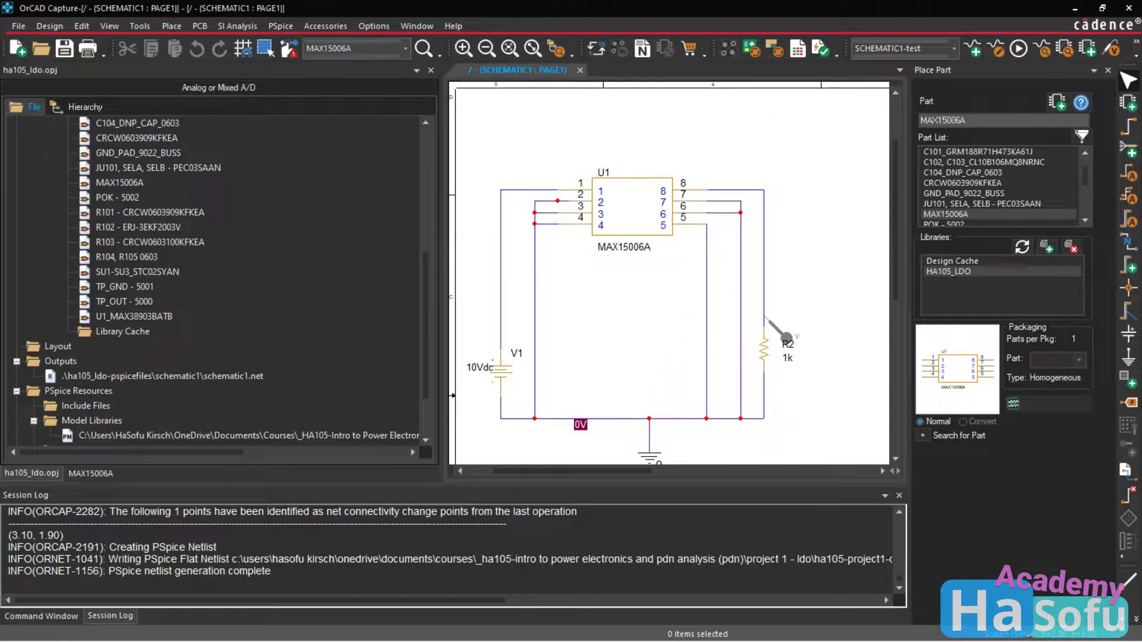
# Run the PSpice simulation of the MAX15006A regulator circuit
pyautogui.click(171, 25)
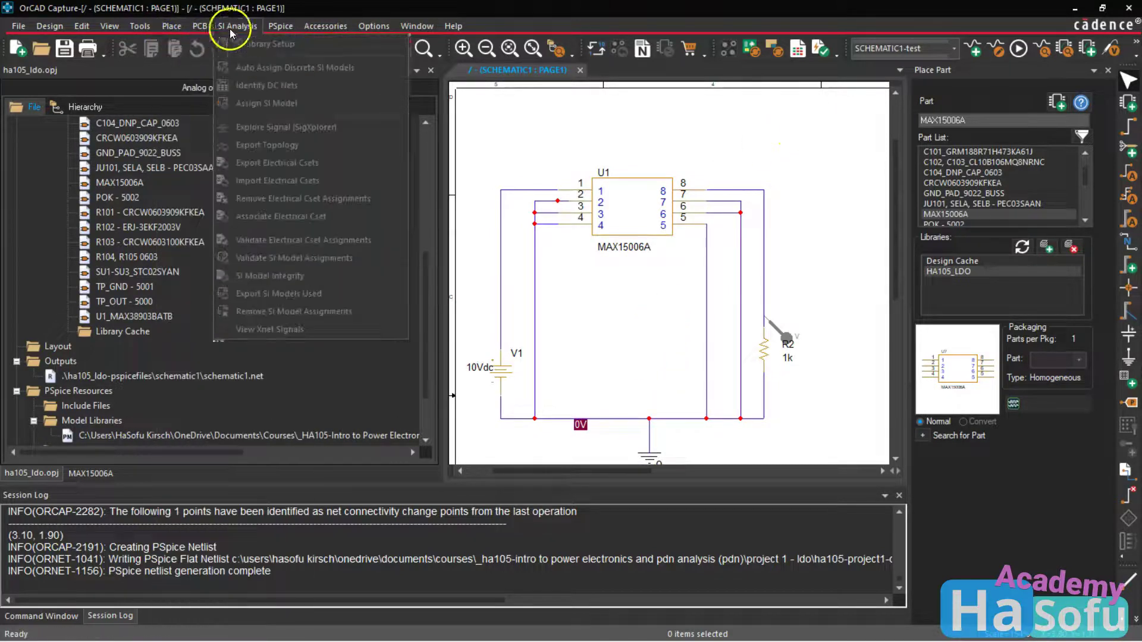
pyautogui.click(277, 26)
pyautogui.click(308, 80)
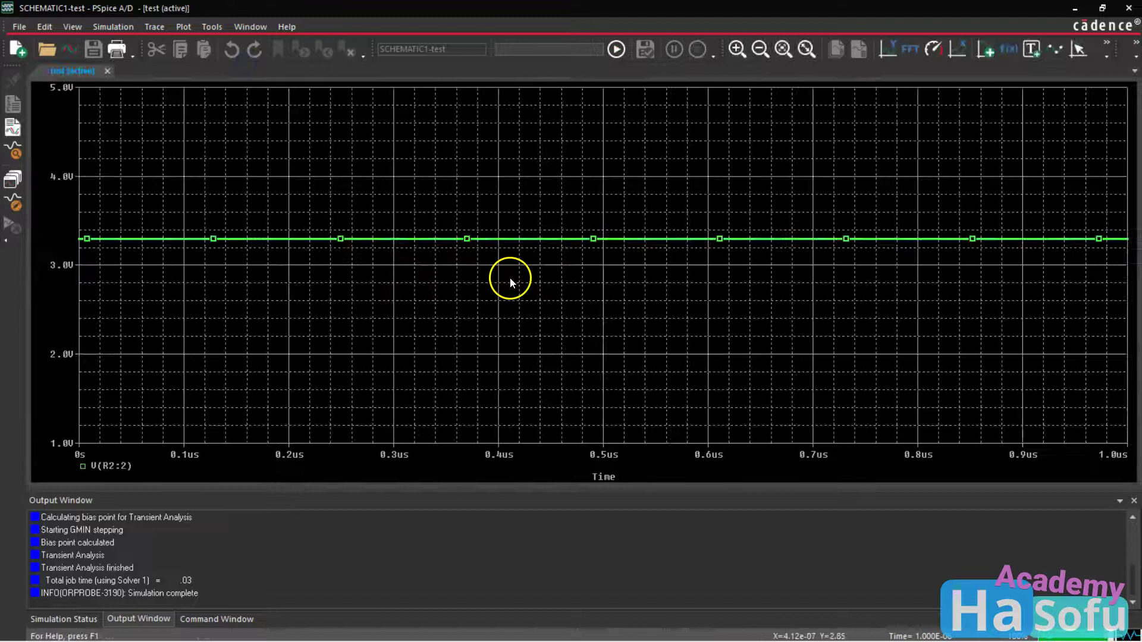
pyautogui.click(404, 192)
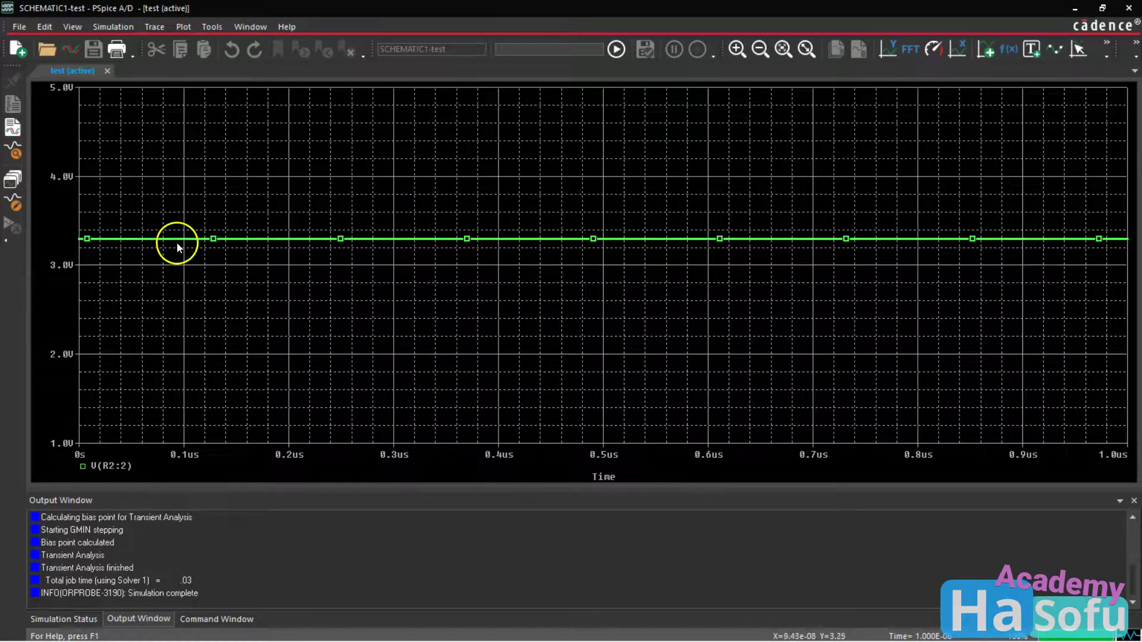
pyautogui.click(240, 121)
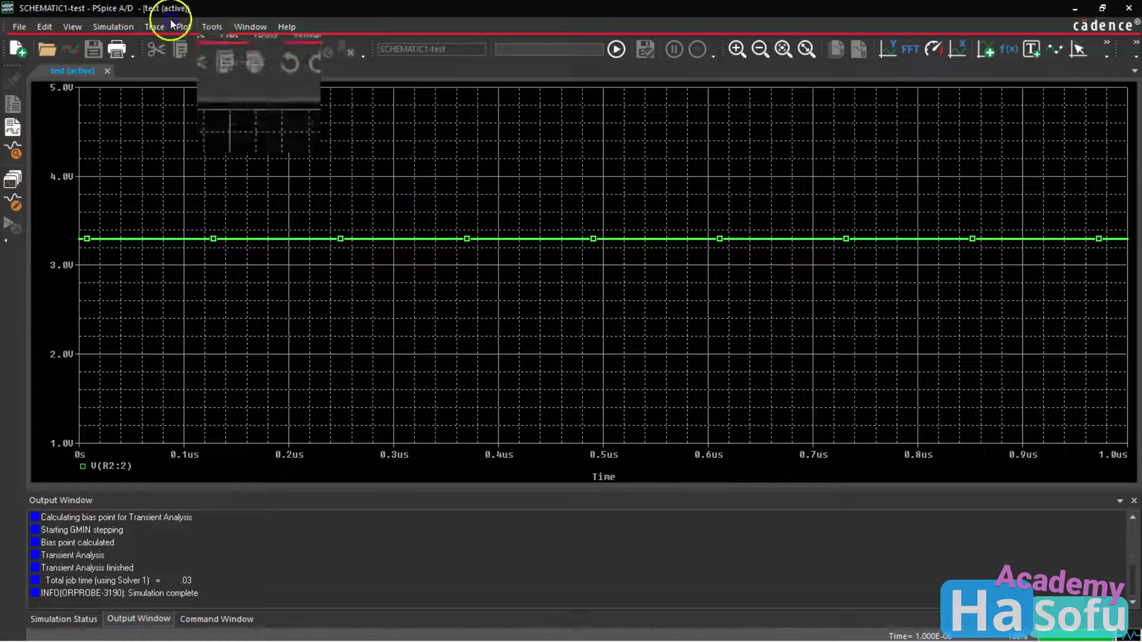
# Use measurement cursors to confirm V(R2:2) reads 3.3002 V, then close PSpice A/D
pyautogui.moveTo(183, 28)
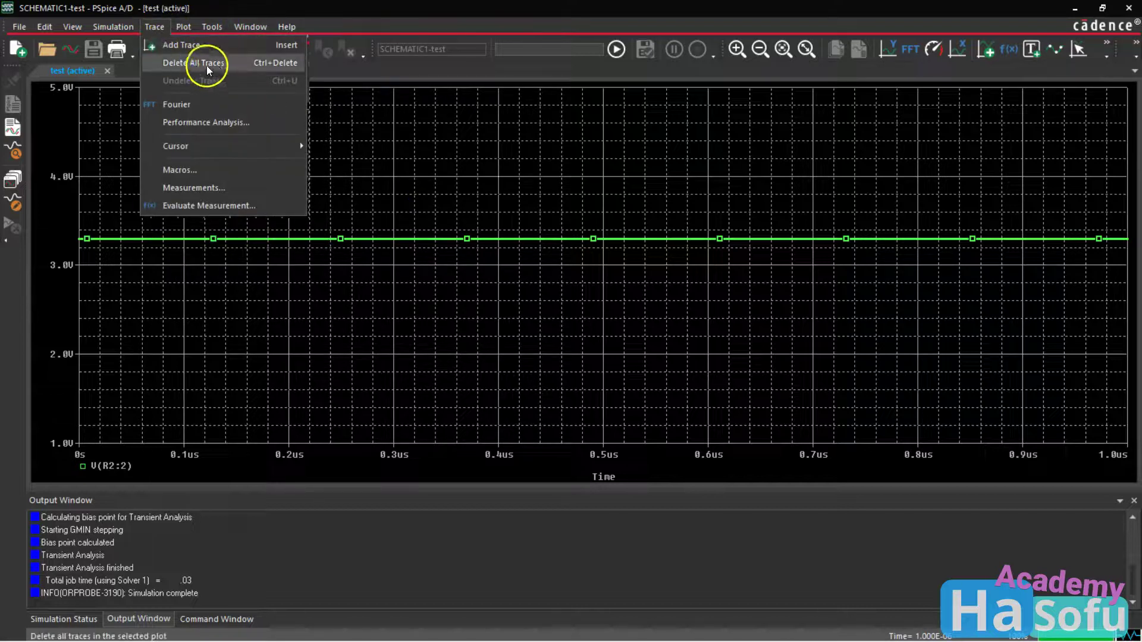
pyautogui.moveTo(248, 148)
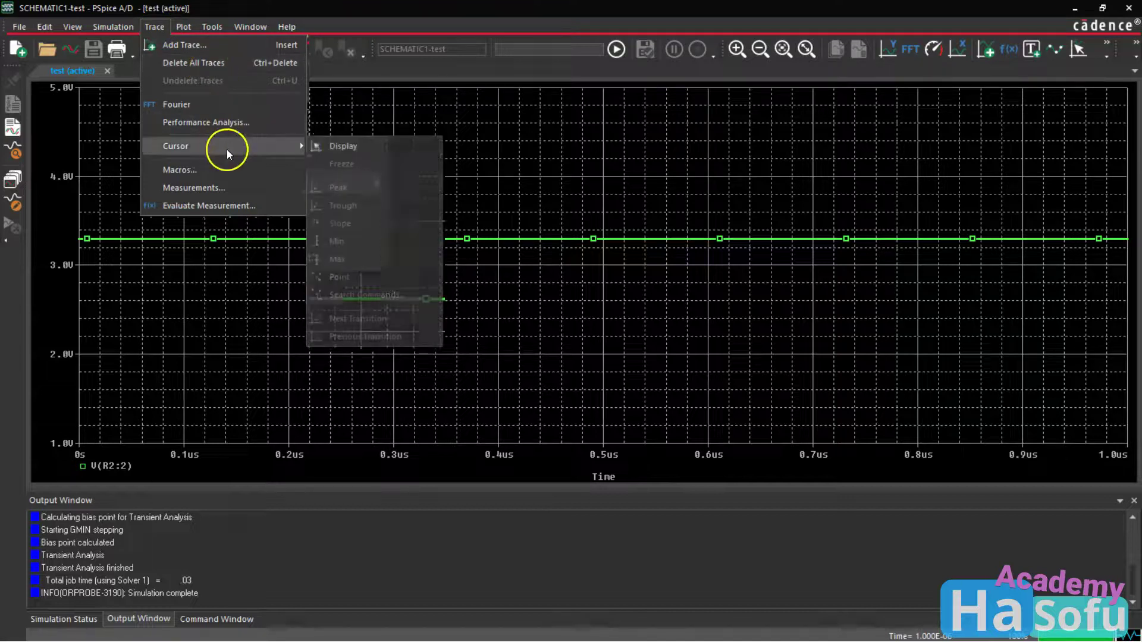
pyautogui.click(365, 147)
pyautogui.moveTo(188, 215); pyautogui.dragTo(338, 206)
pyautogui.click(204, 554)
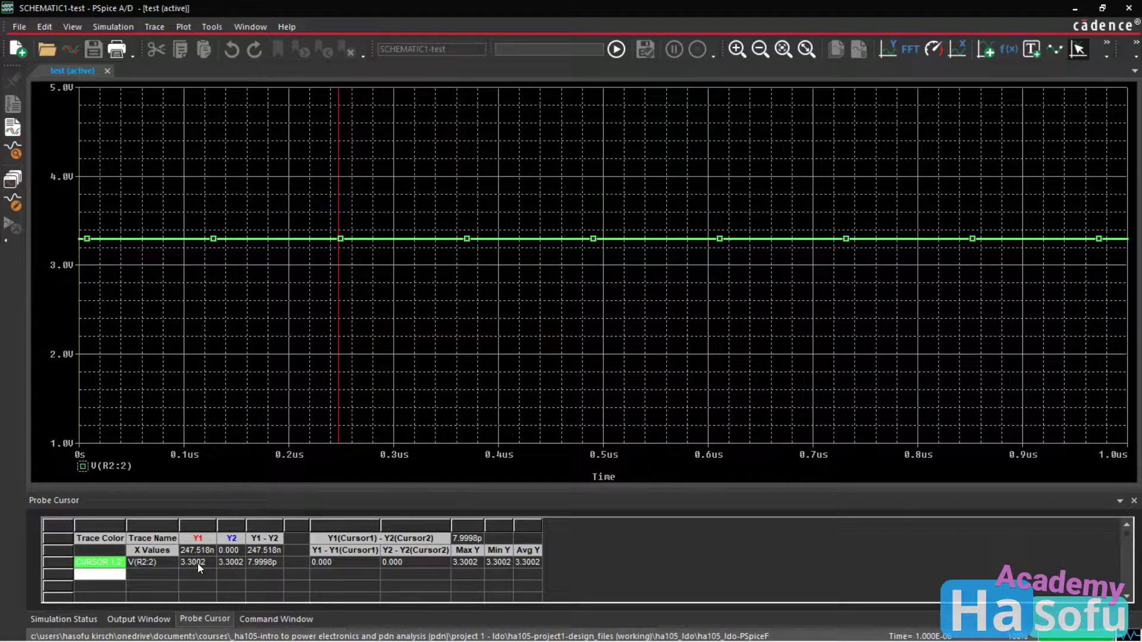
pyautogui.click(940, 164)
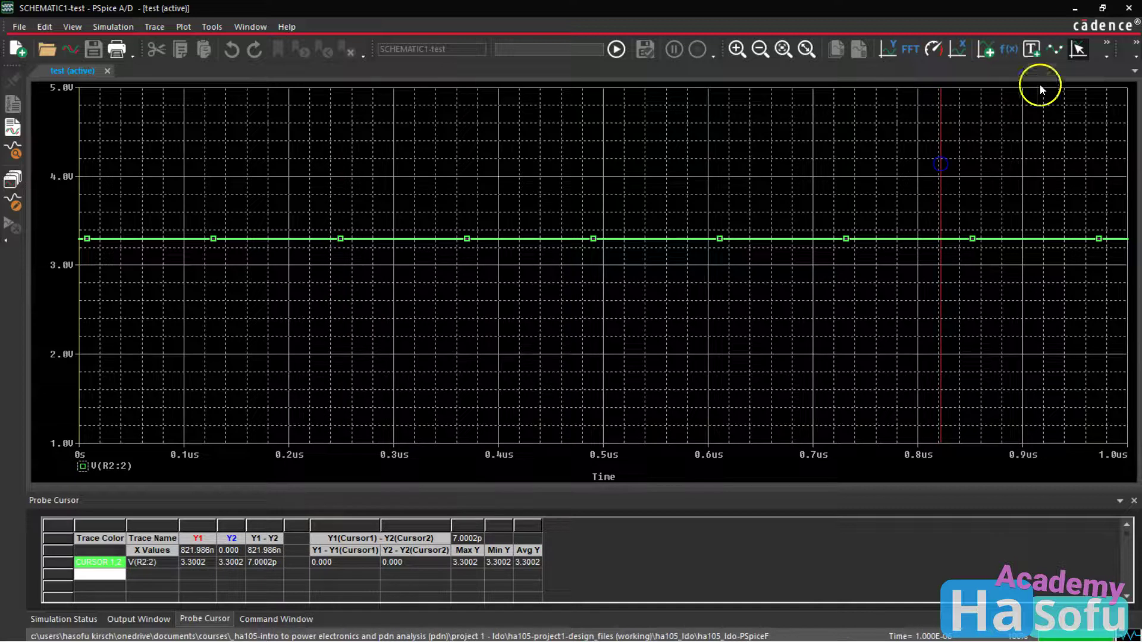
pyautogui.click(1128, 9)
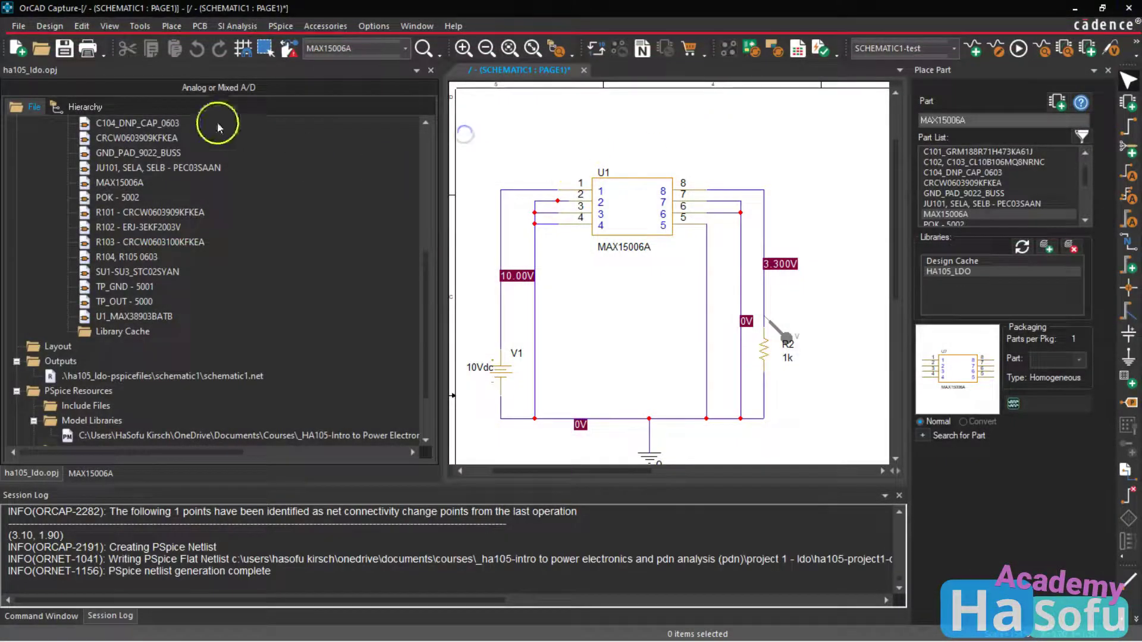
# Save the project and join the pin-4 wire to the left wire with a junction
pyautogui.click(64, 52)
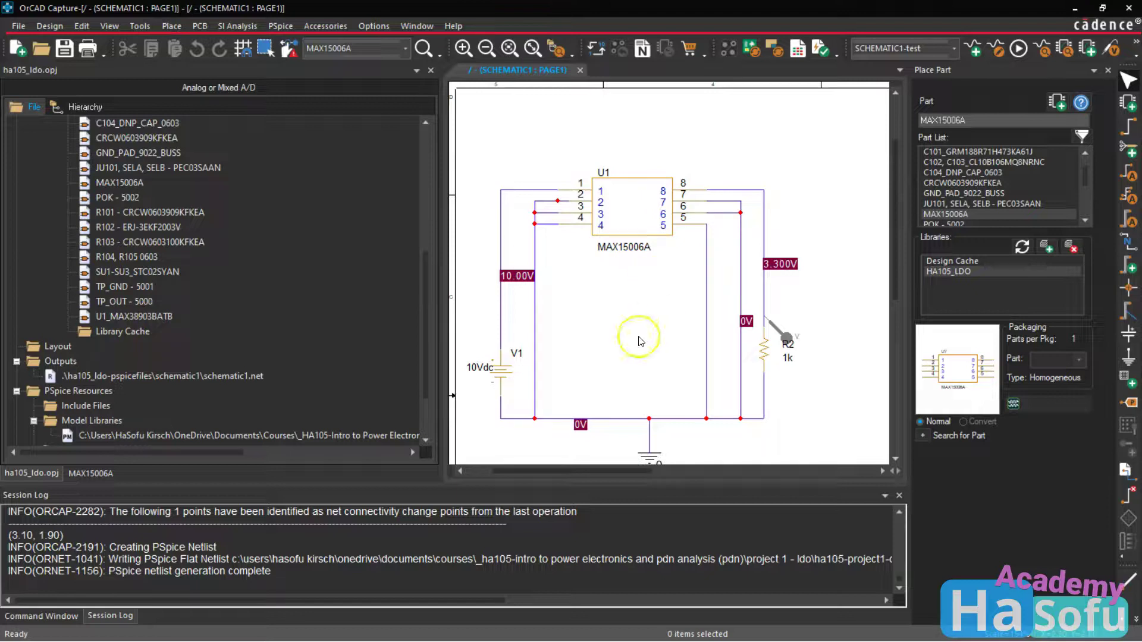
pyautogui.click(636, 314)
pyautogui.scroll(6, 152, 280)
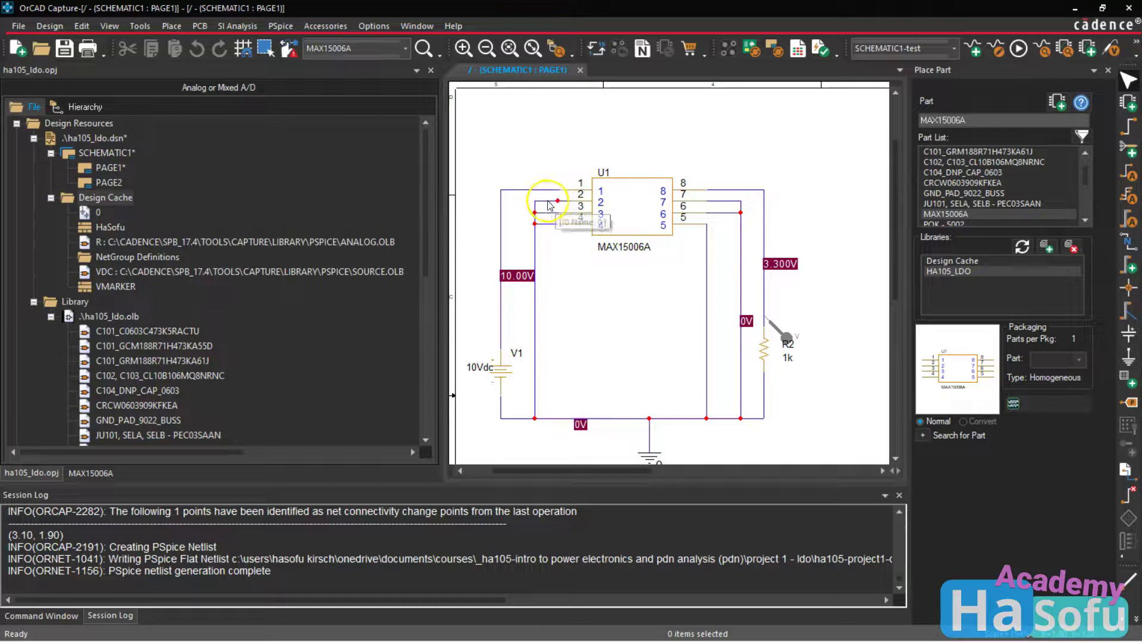
pyautogui.click(535, 224)
pyautogui.scroll(-5, 141, 313)
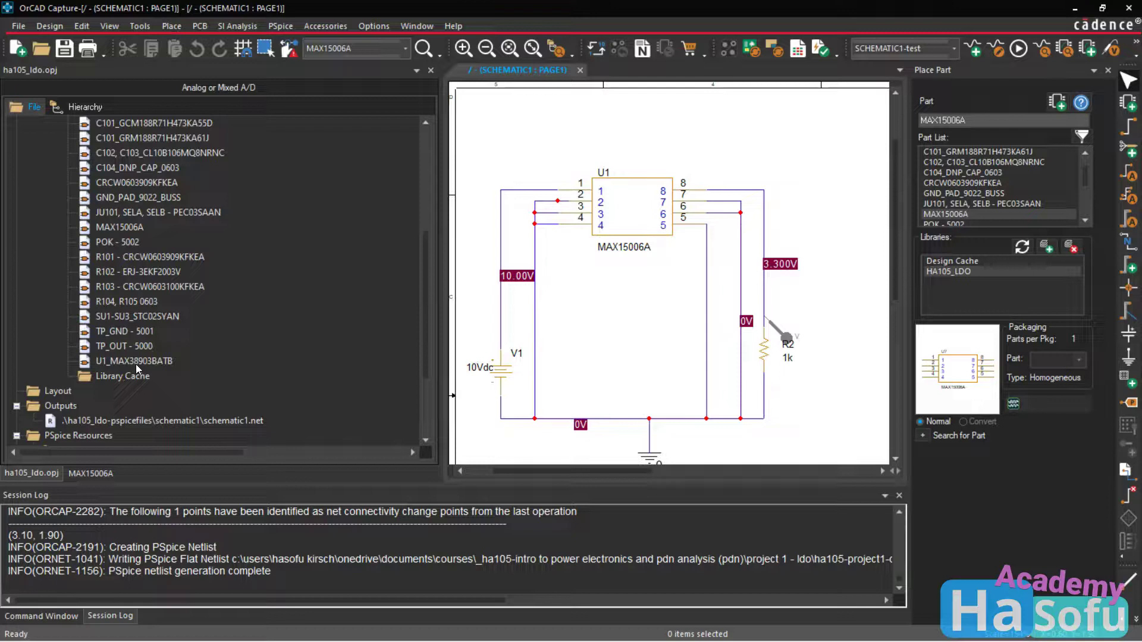
# Move the U1 MAX15006A regulator and its wires slightly to the right
pyautogui.click(136, 364)
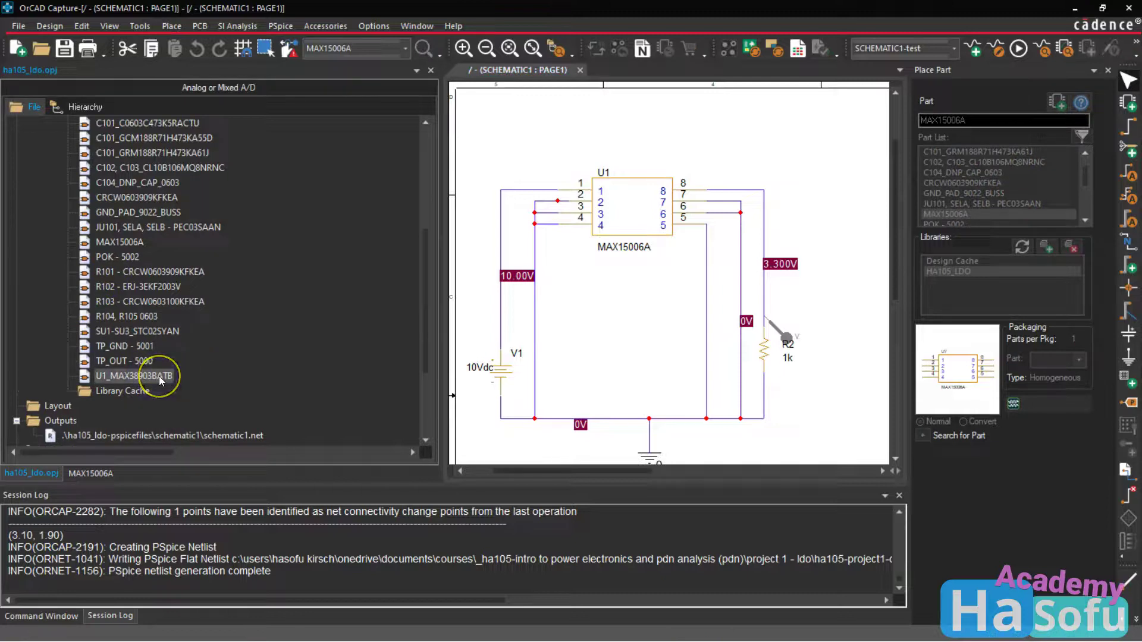
pyautogui.scroll(5, 355, 318)
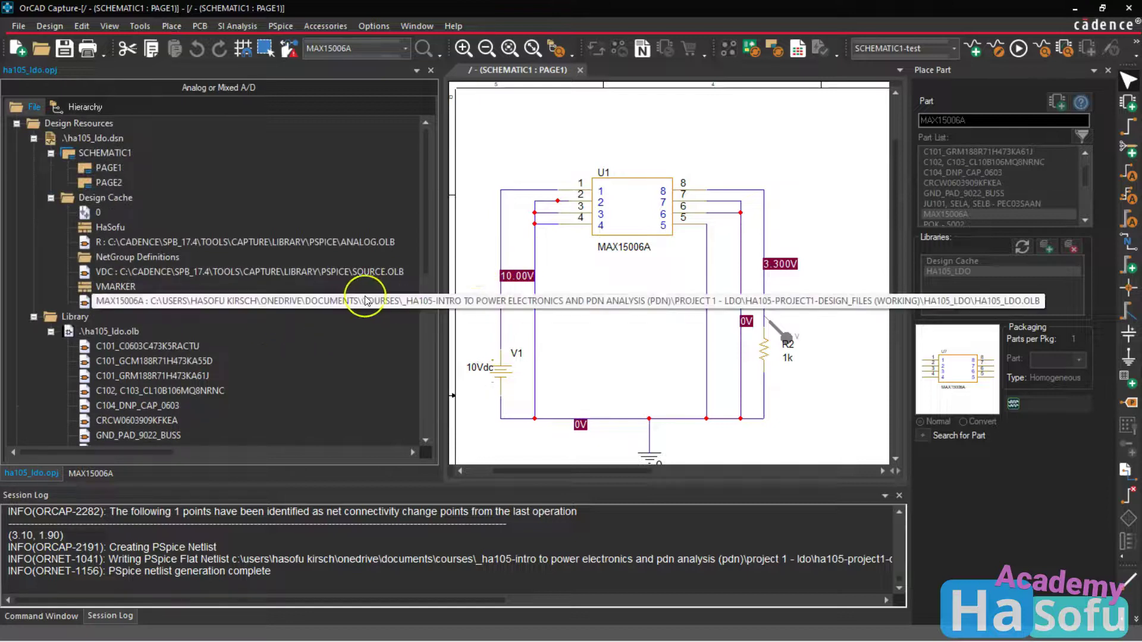
pyautogui.scroll(-6, 224, 339)
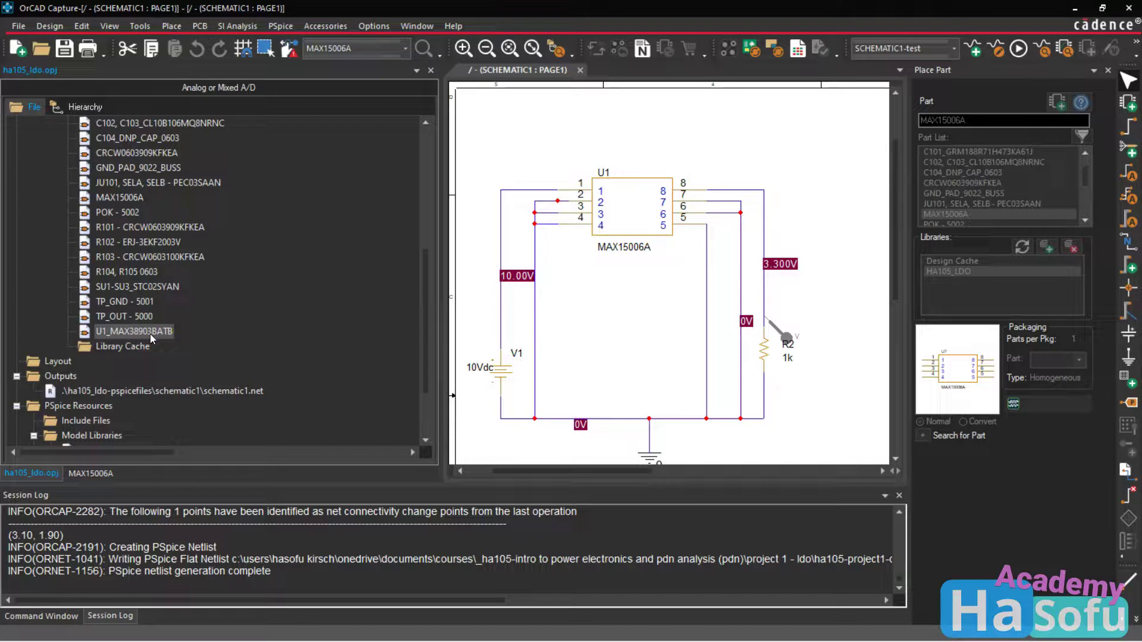
pyautogui.scroll(6, 150, 334)
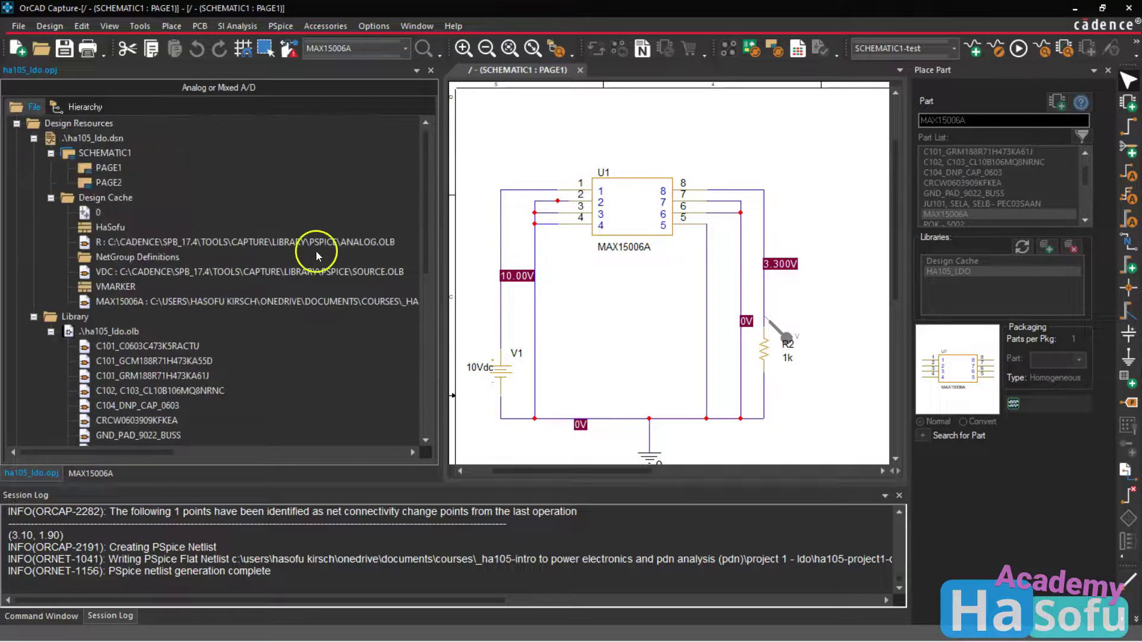
pyautogui.click(652, 223)
pyautogui.moveTo(651, 223); pyautogui.dragTo(664, 223)
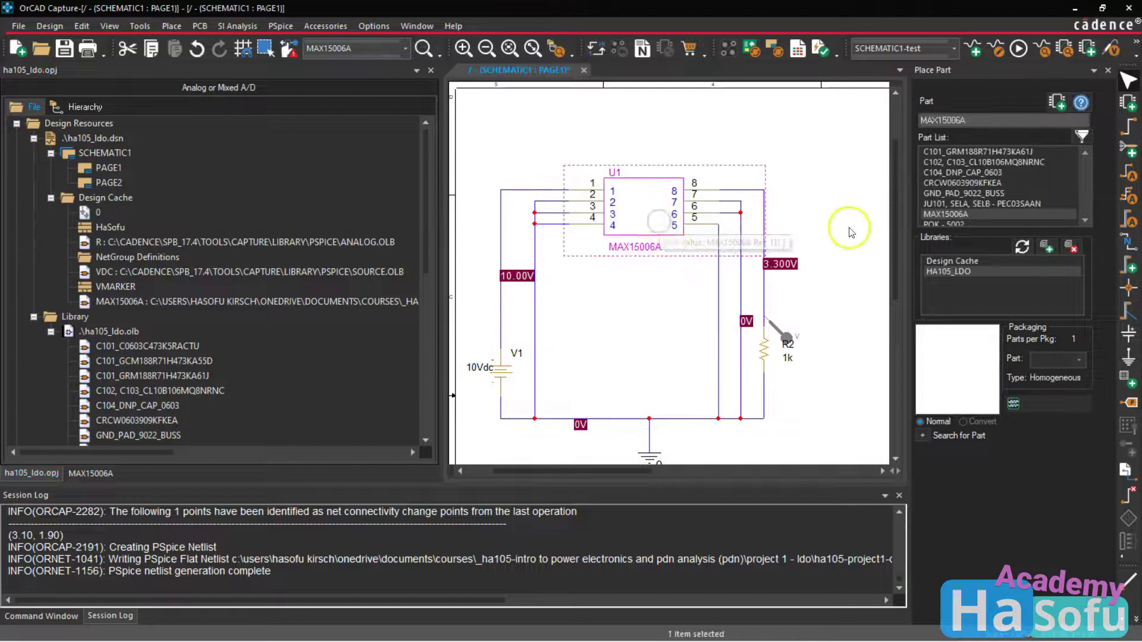
pyautogui.click(791, 219)
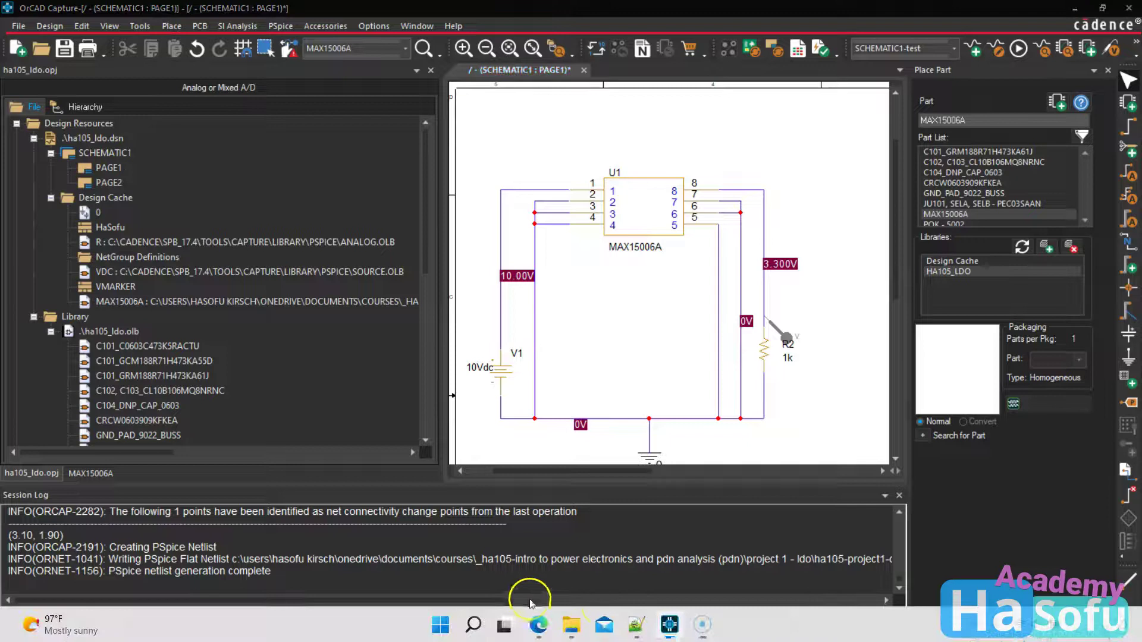
pyautogui.click(533, 631)
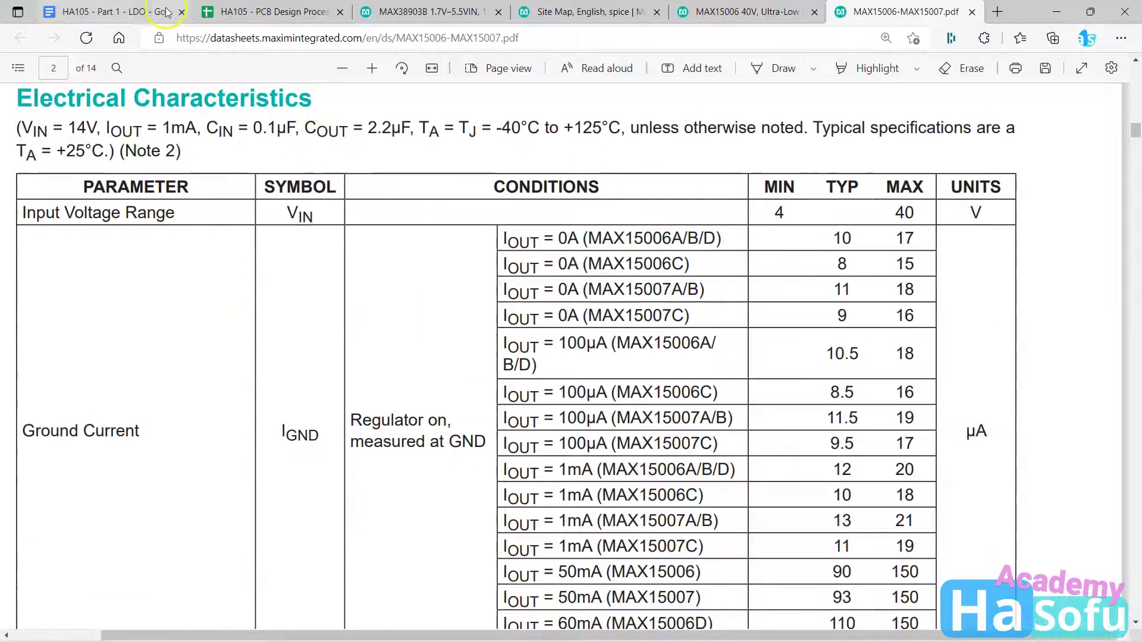
pyautogui.click(149, 8)
pyautogui.scroll(10, 704, 340)
pyautogui.scroll(15, 703, 340)
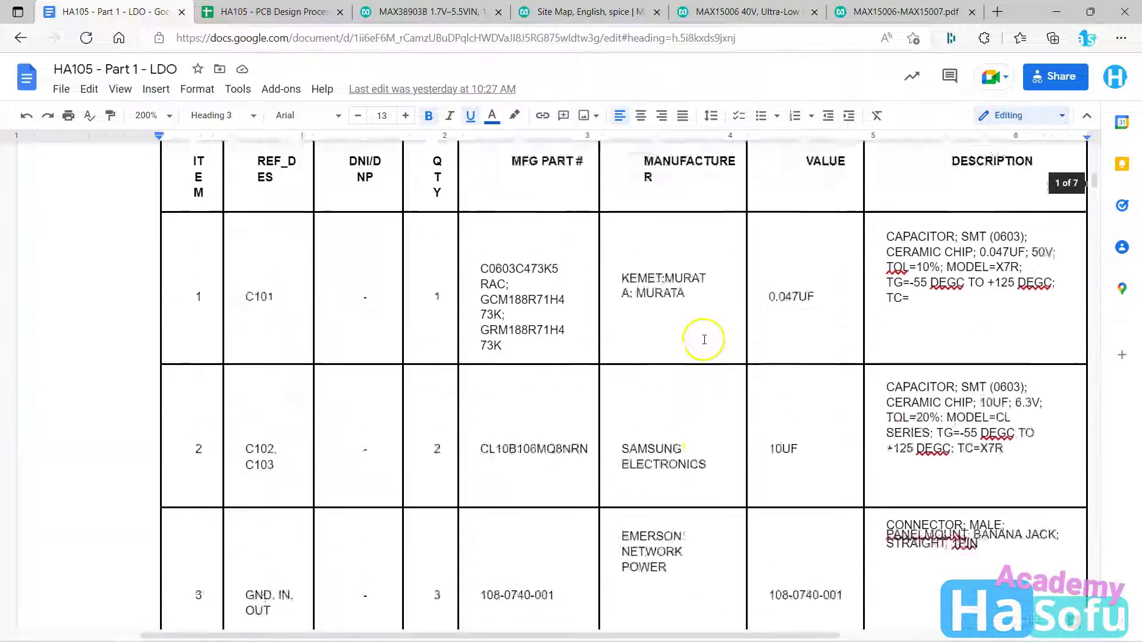
pyautogui.scroll(-3, 704, 339)
pyautogui.scroll(10, 703, 340)
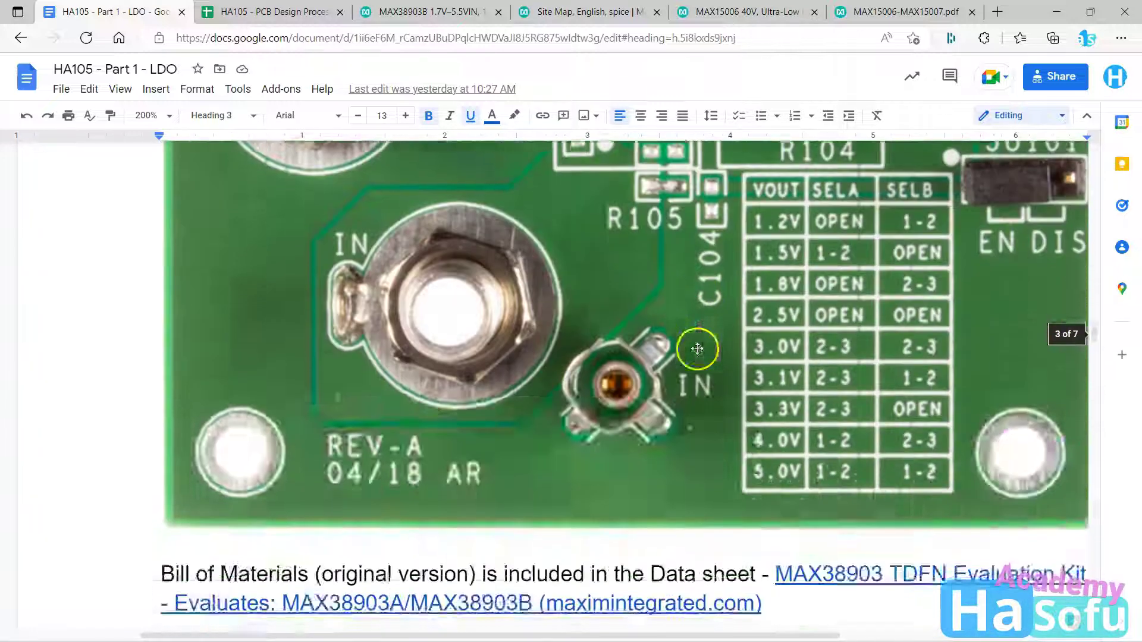
pyautogui.scroll(-5, 698, 348)
pyautogui.scroll(5, 698, 348)
pyautogui.scroll(-1, 697, 349)
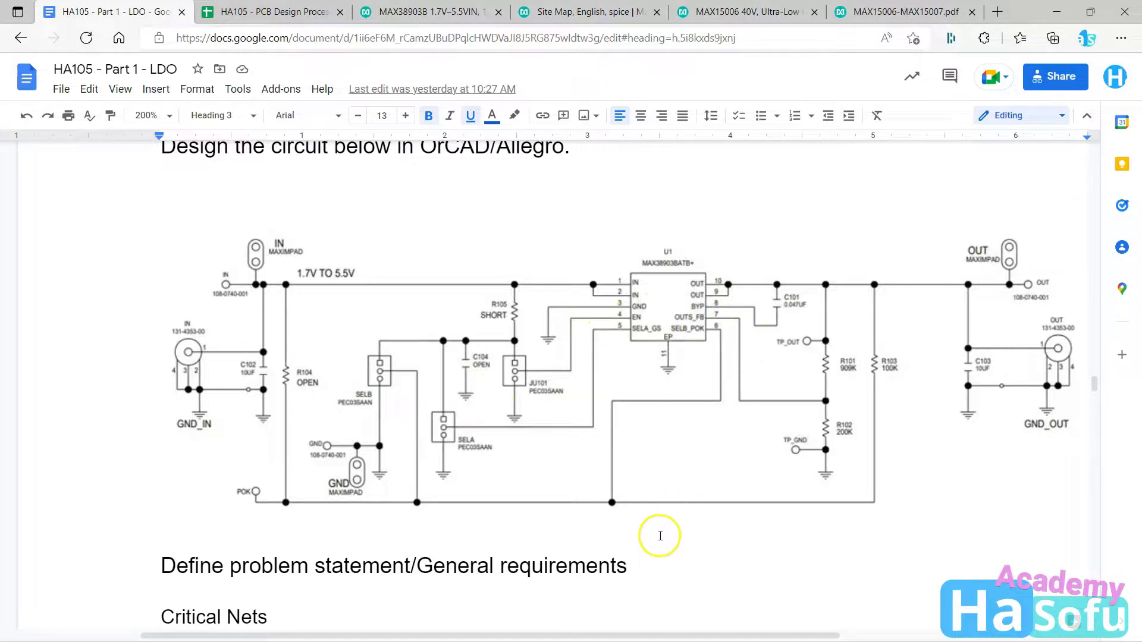
pyautogui.click(660, 517)
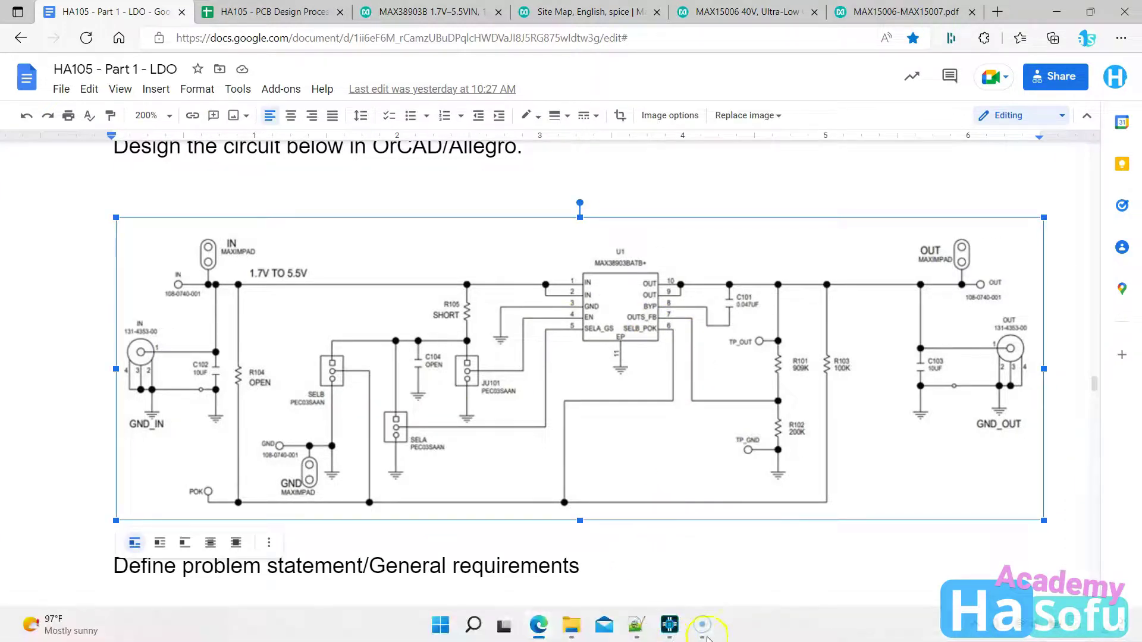